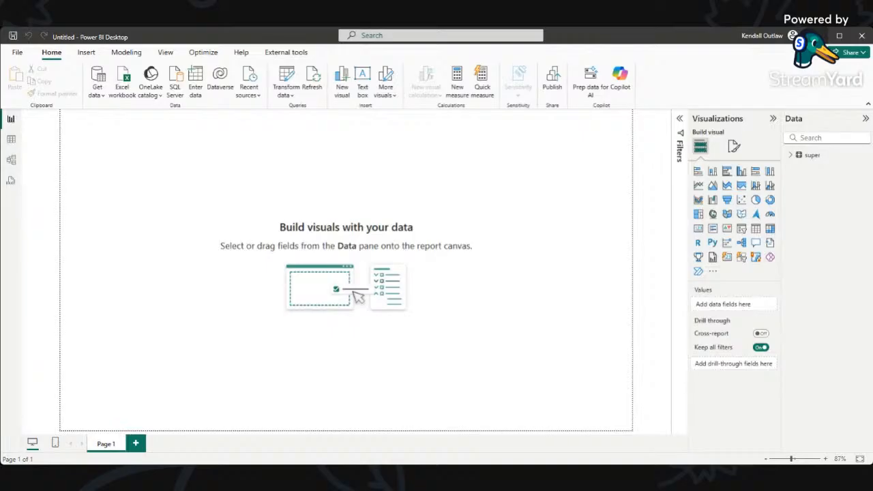
Maximize the window, expand the super table's field list and make room to show the full field names.
click(840, 36)
click(806, 126)
click(799, 126)
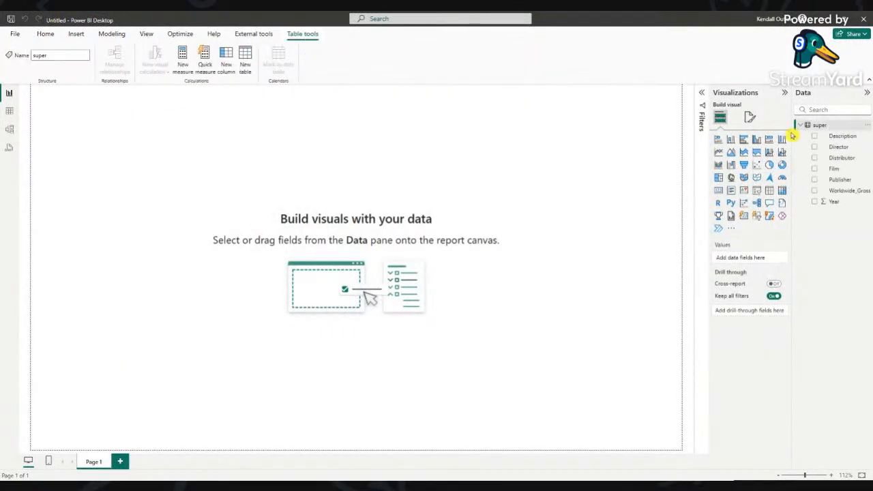
drag(791, 136, 745, 130)
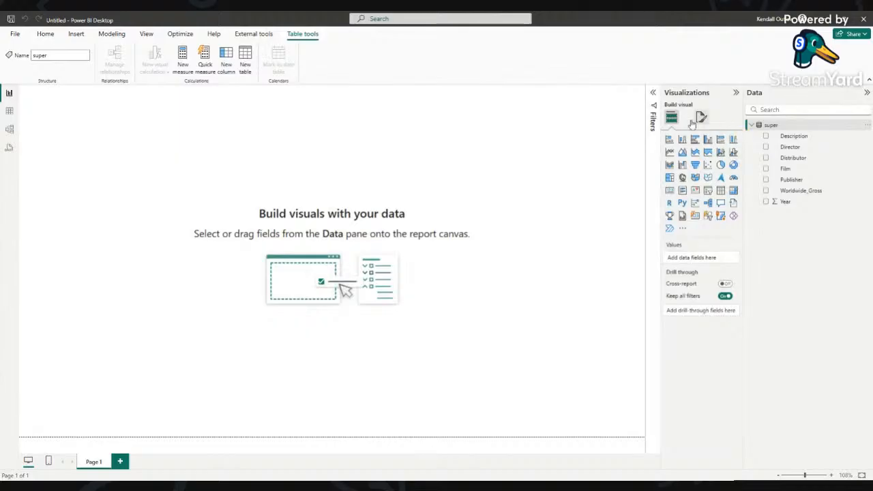
Examine the super table's records across its columns and return to the report canvas.
click(8, 111)
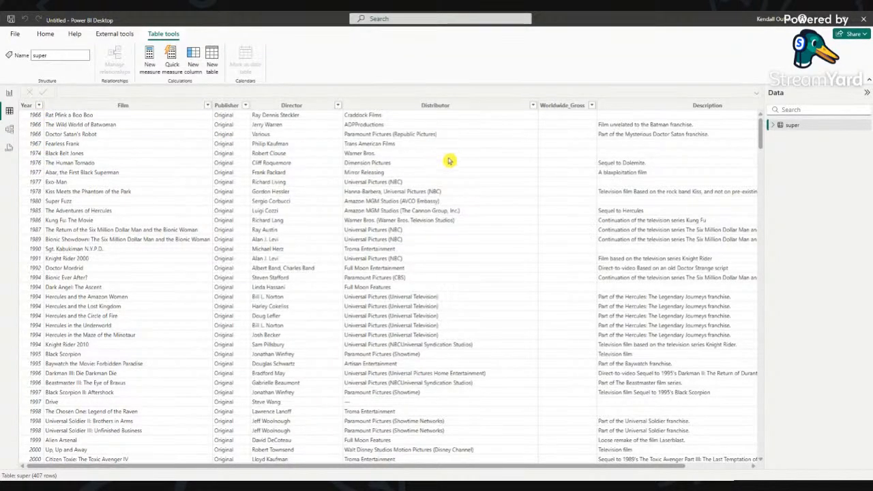
click(517, 109)
drag(599, 466, 276, 422)
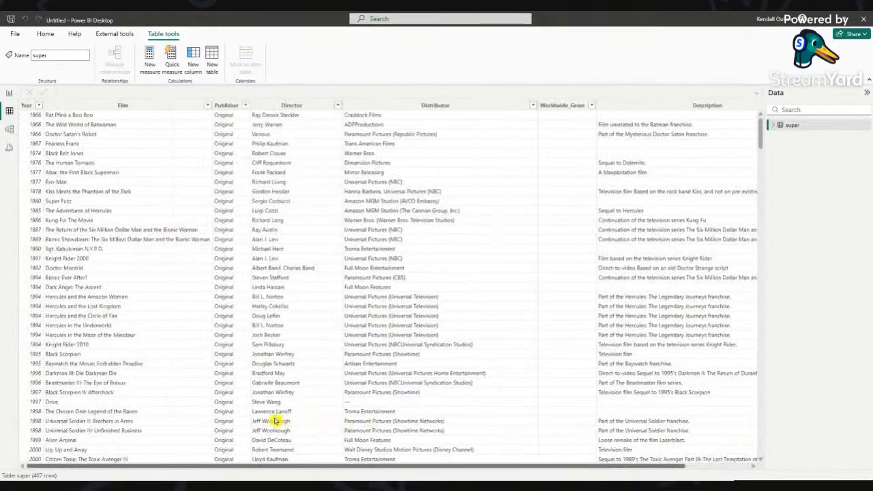
click(9, 92)
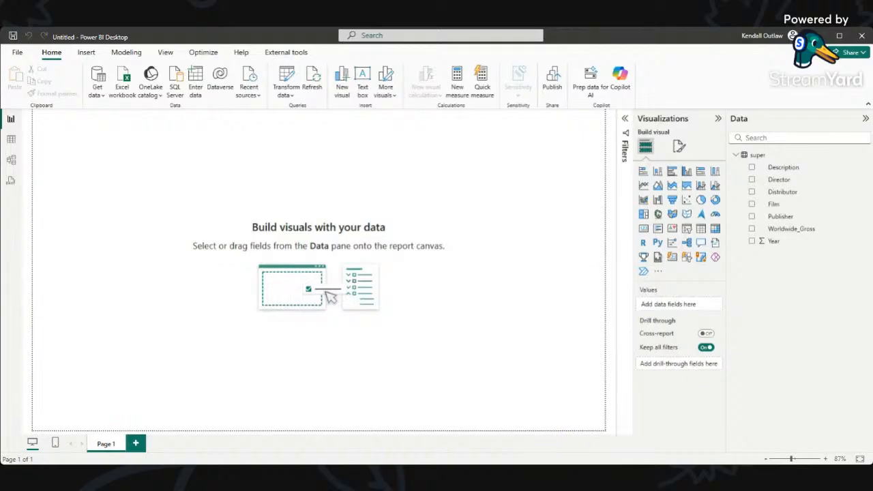
Add a table visual containing the Description, Director, Distributor, Film, Publisher, Worldwide_Gross and Year fields of the super table.
click(701, 229)
click(752, 168)
click(752, 180)
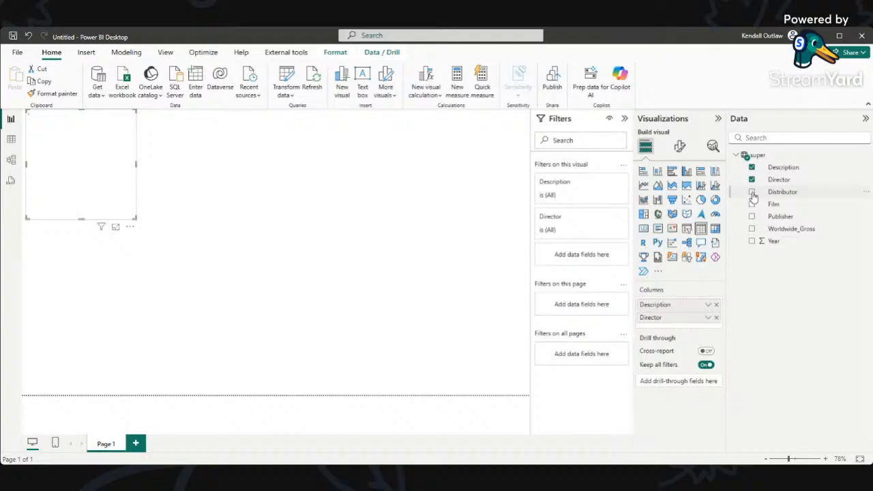
click(752, 192)
click(752, 205)
click(753, 216)
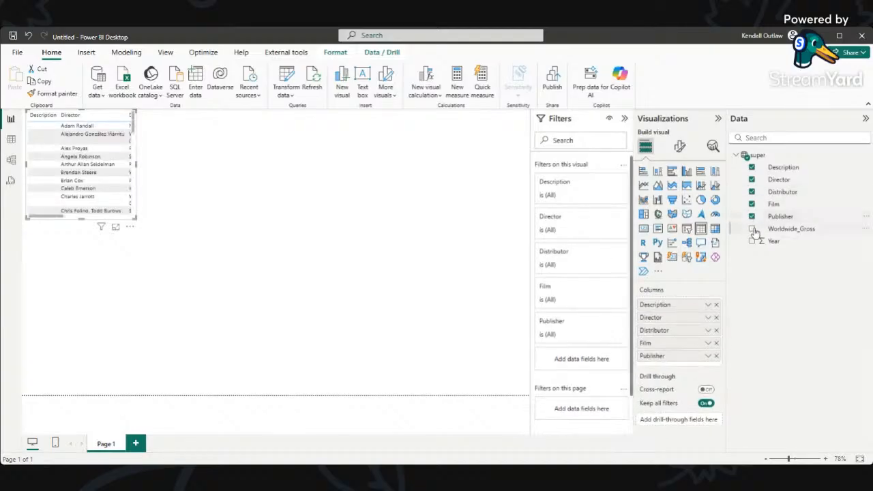
click(753, 230)
click(752, 241)
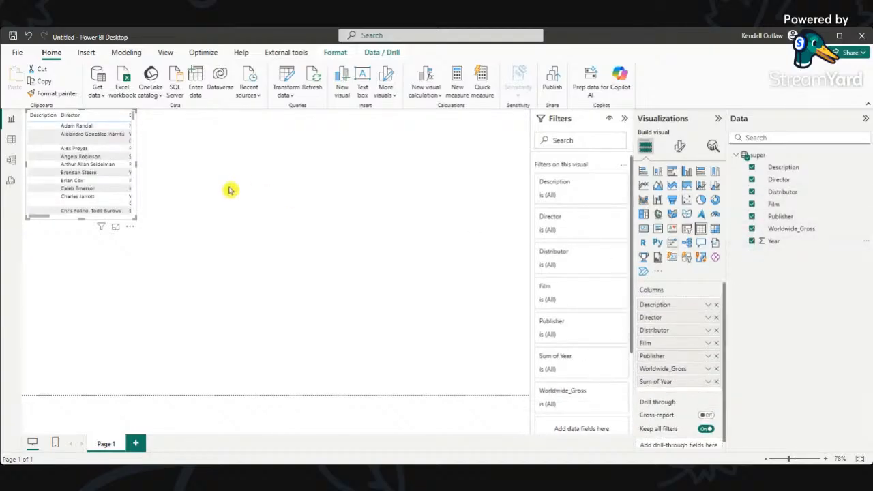
Enlarge the table visual to cover most of the report page.
drag(139, 168, 431, 389)
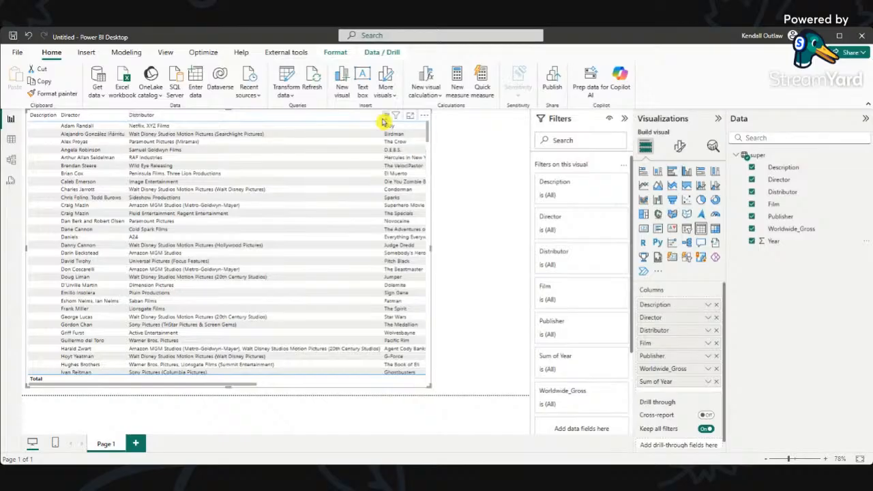
drag(381, 115, 300, 117)
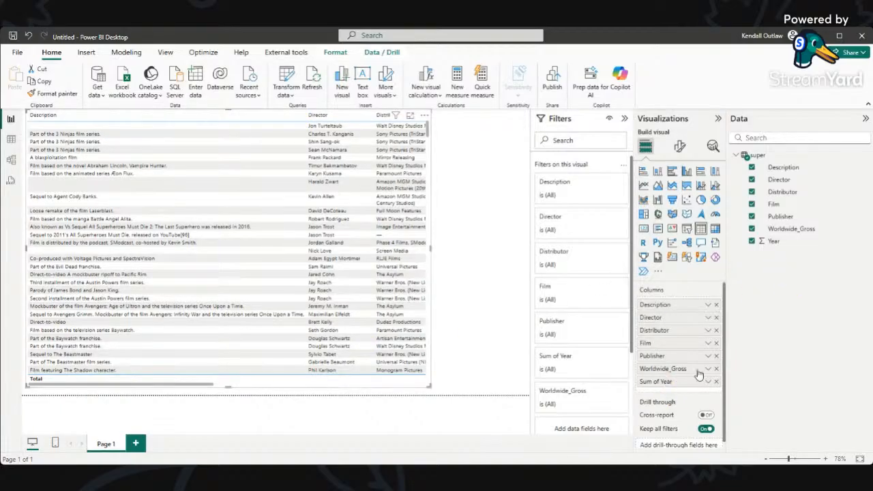
Make Sum of Year the first column of the table visual and rename it Year for this visual.
drag(683, 382, 676, 305)
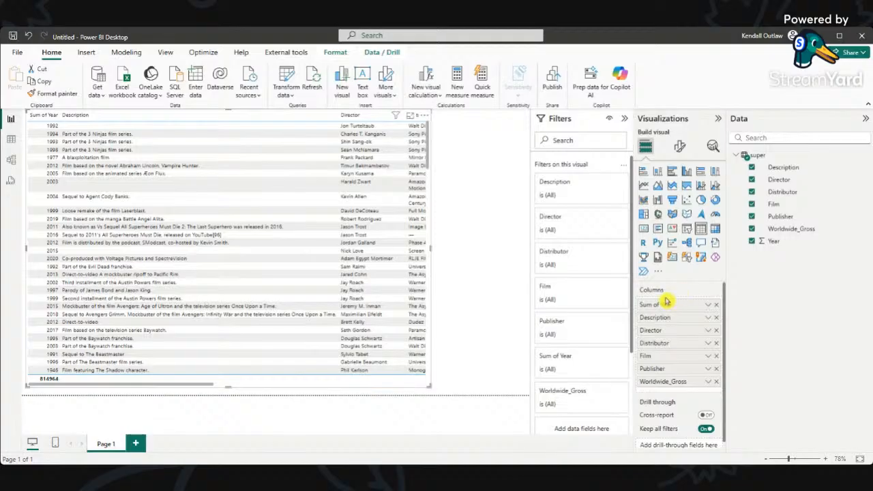
click(708, 305)
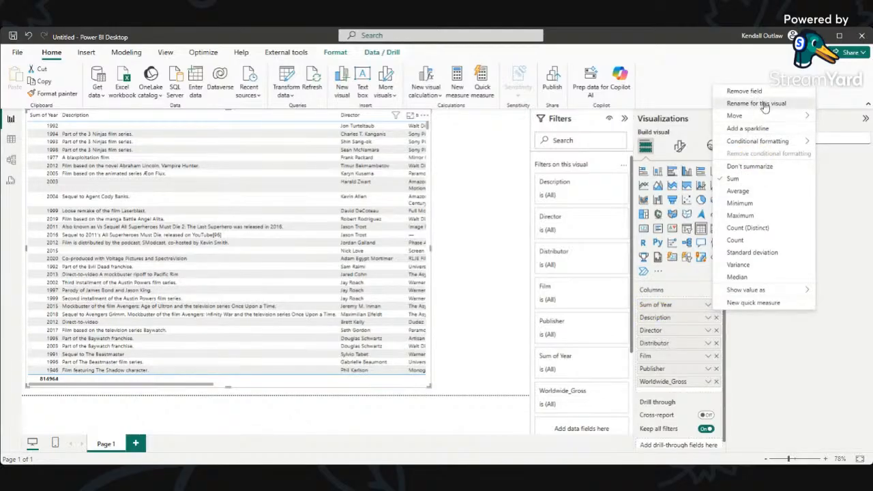
click(670, 305)
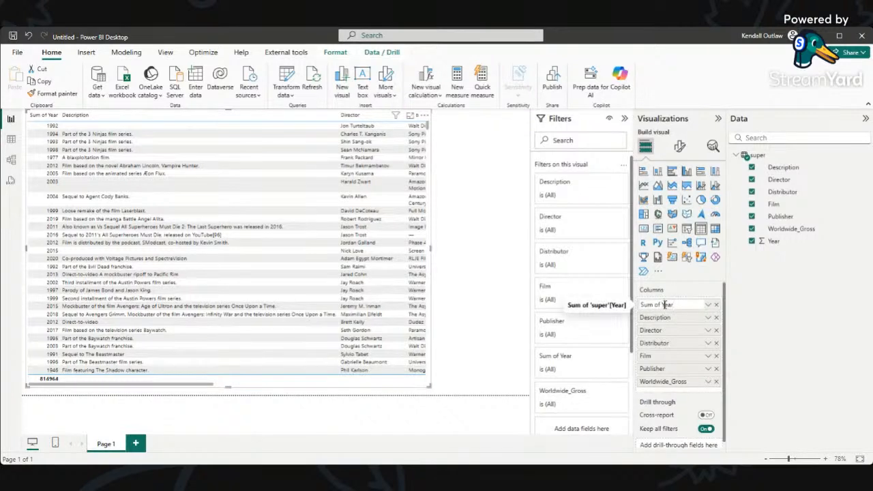
key(BackSpace)
key(BackSpace)
key(BackSpace)
key(BackSpace)
key(BackSpace)
key(BackSpace)
key(BackSpace)
key(Return)
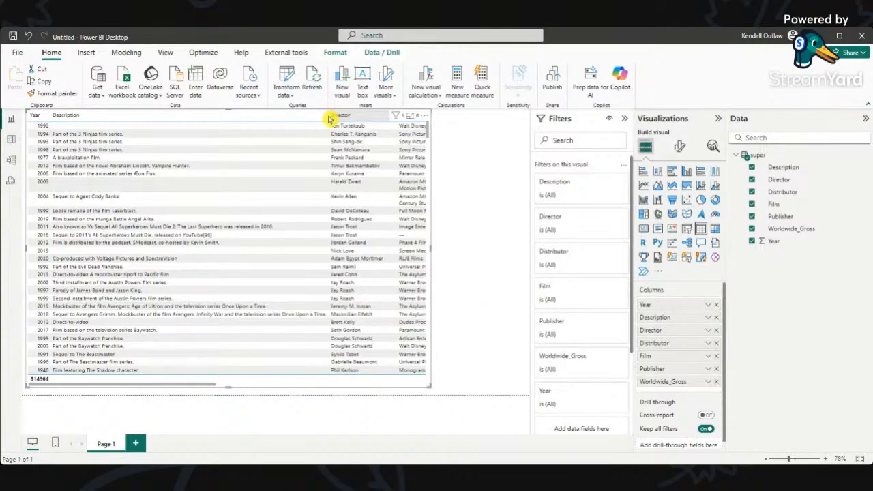
Narrow the Description and Distributor columns of the table visual so more columns fit.
drag(322, 117, 147, 125)
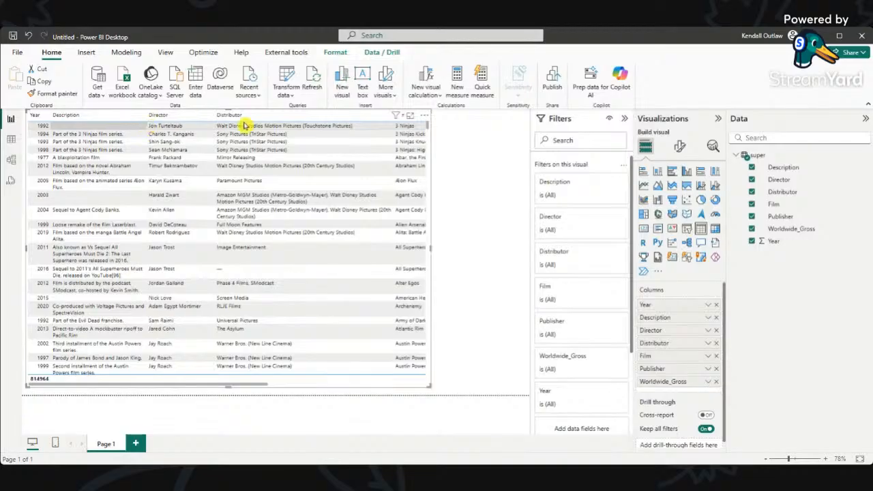
click(382, 120)
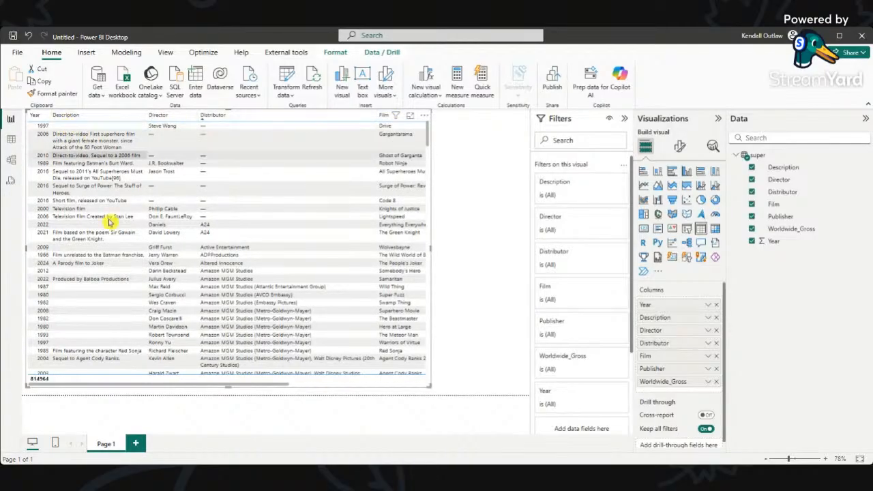
drag(279, 384, 259, 386)
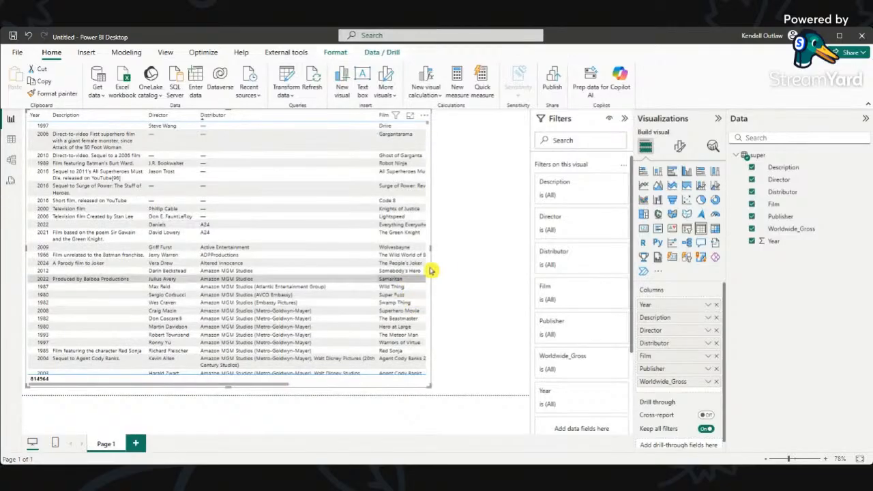
drag(379, 118, 291, 123)
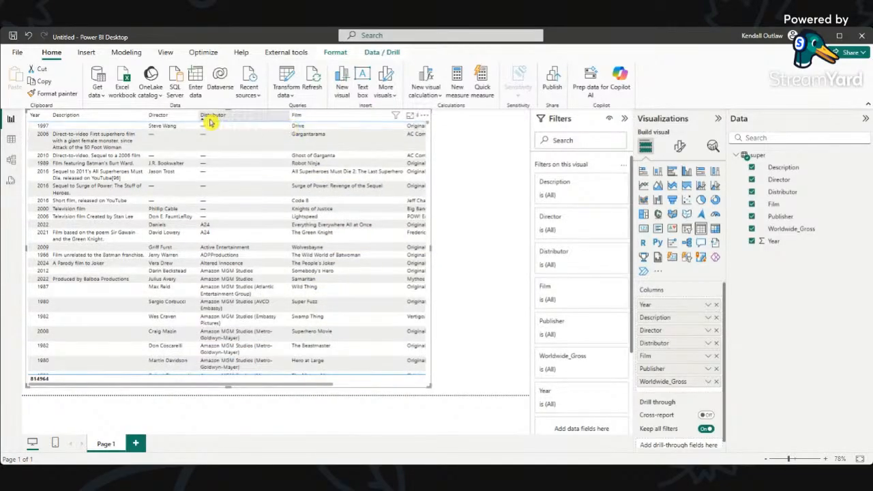
drag(145, 117, 96, 115)
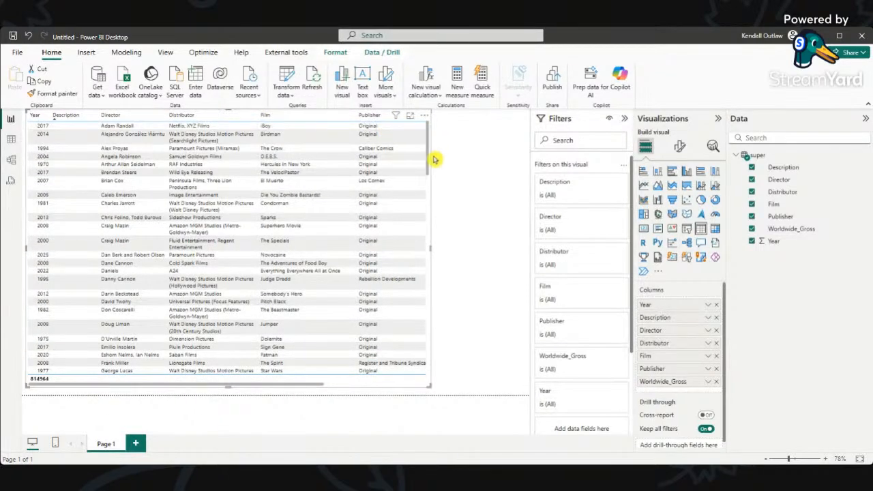
Widen the table visual and remove the Description column from it.
drag(432, 252, 480, 249)
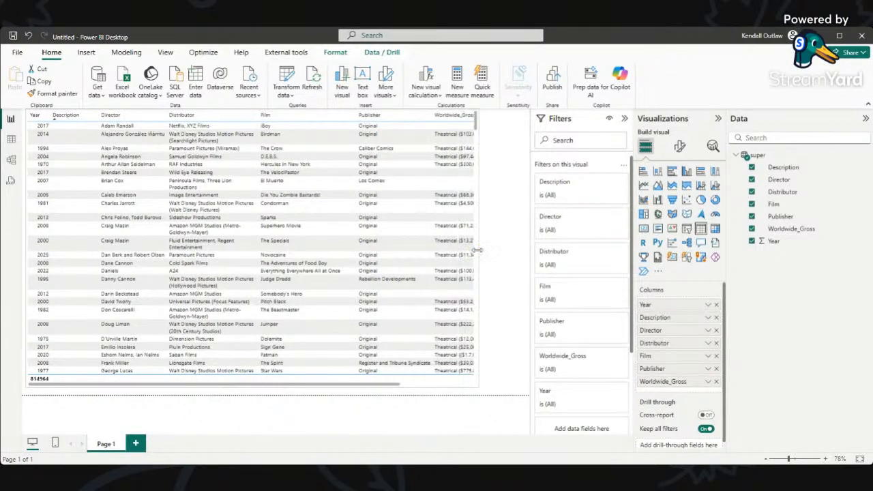
drag(391, 386, 253, 382)
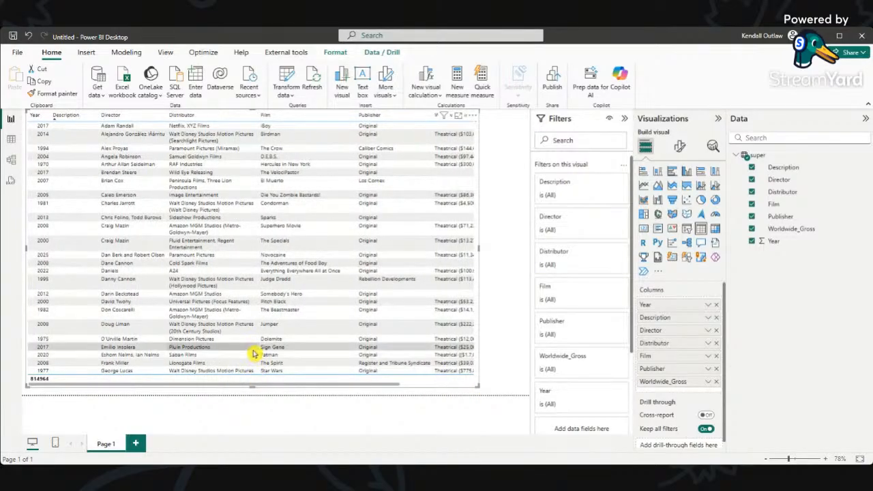
drag(341, 384, 273, 389)
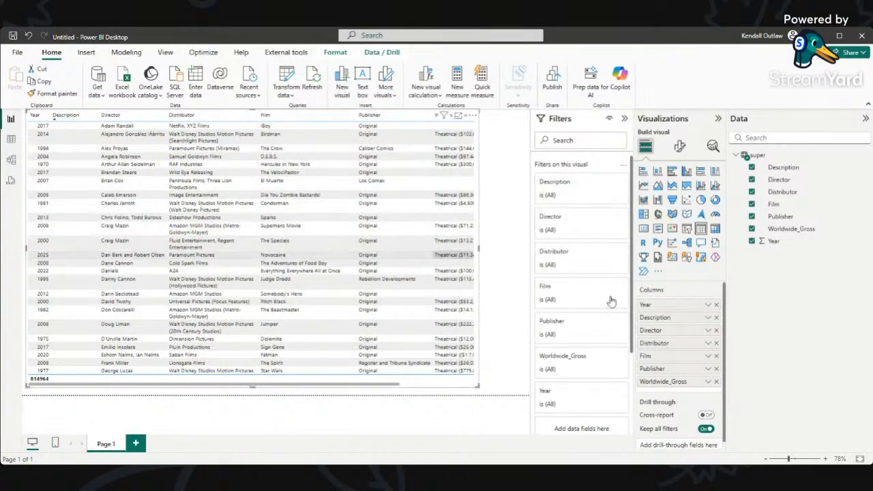
click(717, 319)
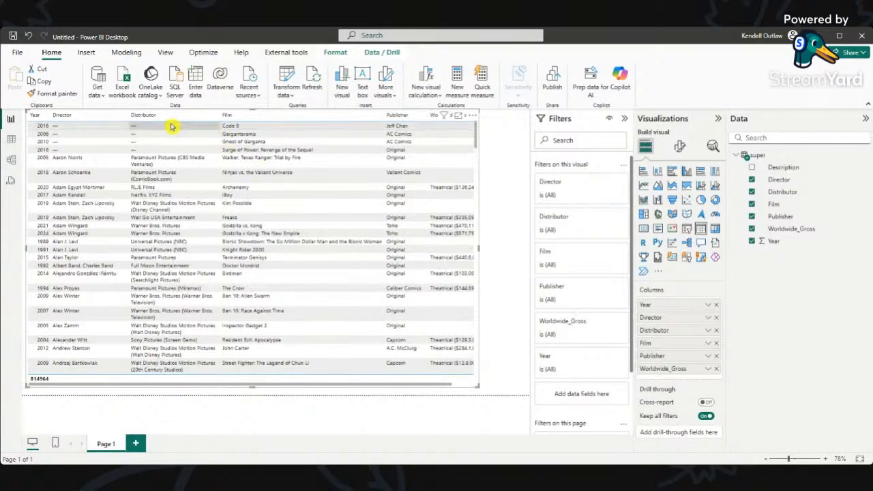
Narrow the Film and Director columns so that all remaining columns fit inside the table visual.
drag(386, 116, 314, 117)
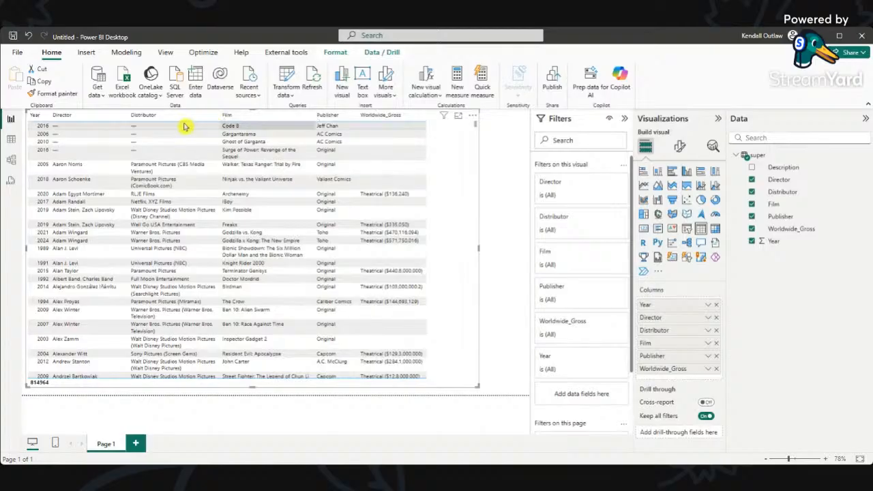
click(130, 117)
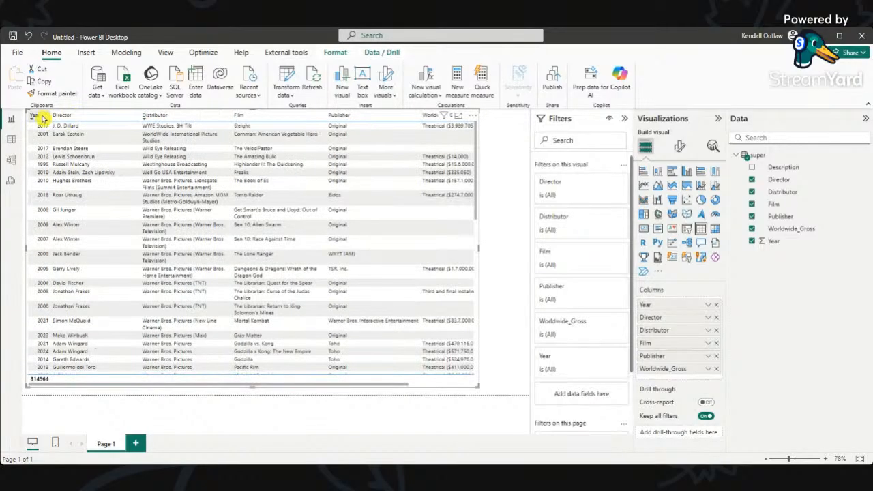
drag(136, 114, 98, 115)
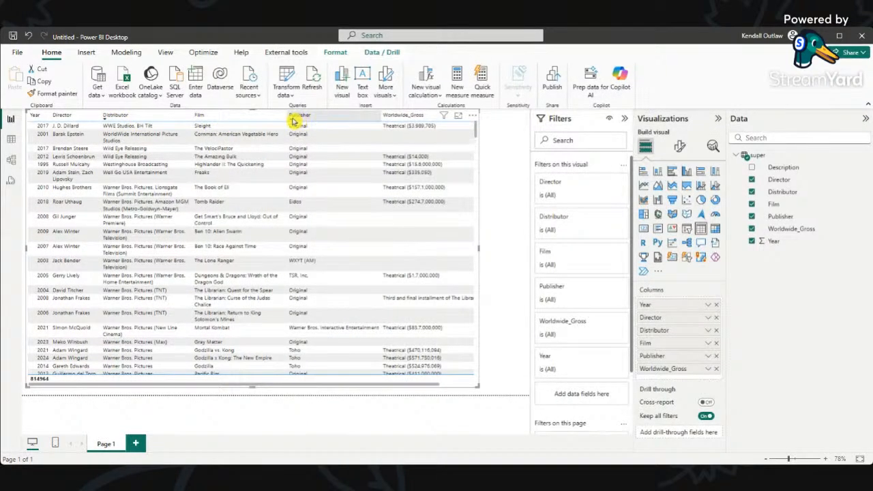
drag(283, 115, 264, 116)
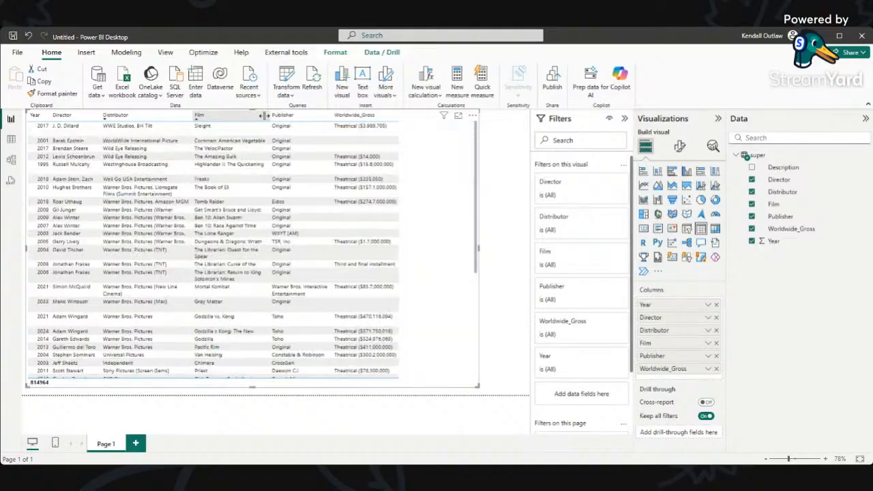
Sort the table visual by Publisher and reduce the visual's width to fit its columns.
click(294, 115)
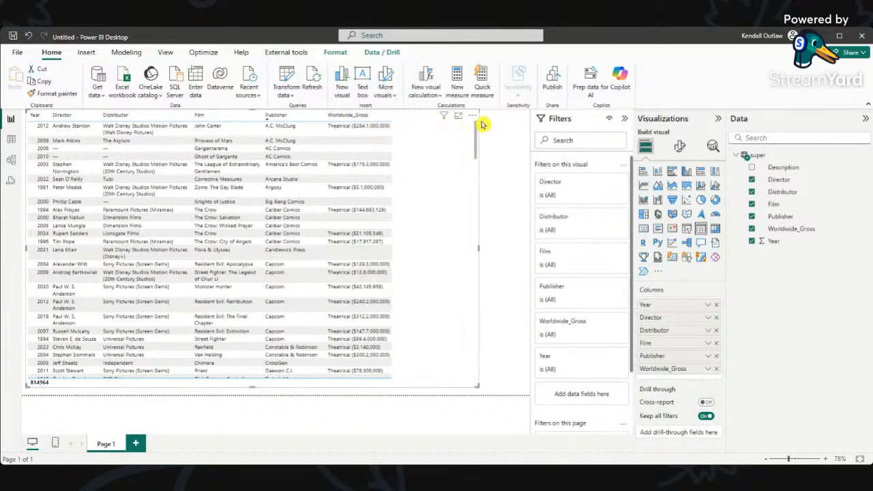
drag(479, 250, 399, 250)
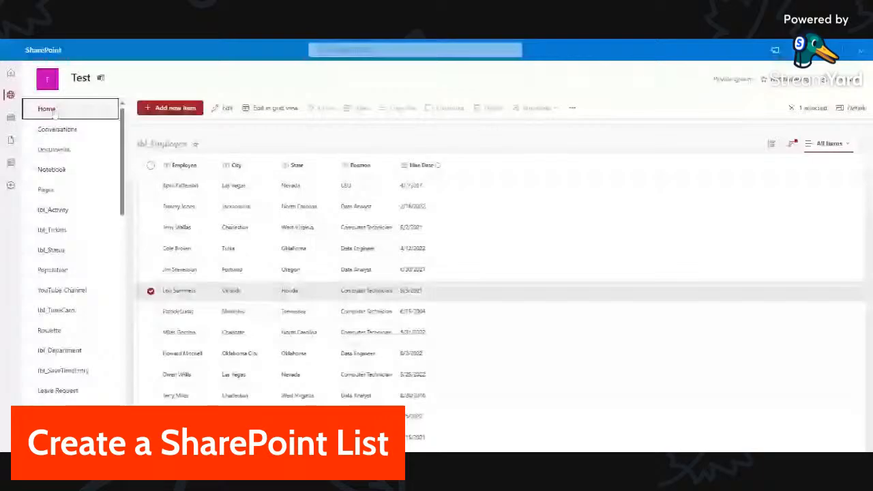
Try to open the home page of the SharePoint Test site and go back to the tbl_Employee list.
click(53, 112)
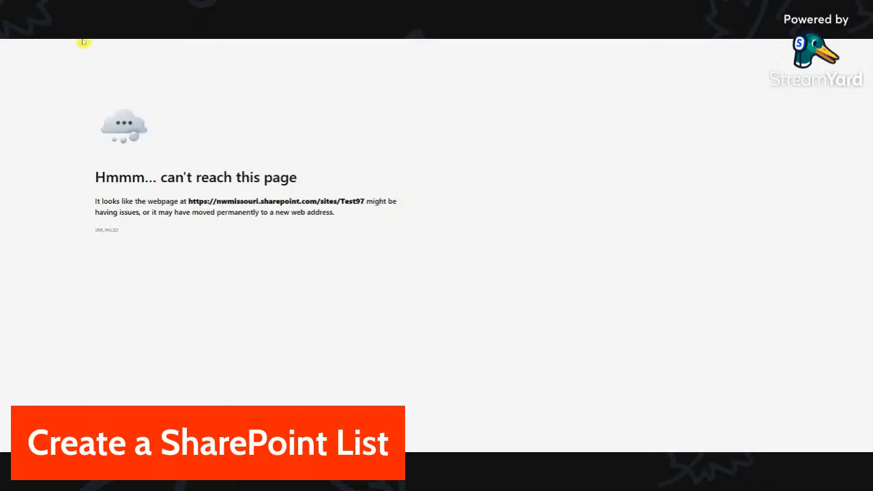
key(alt+Left)
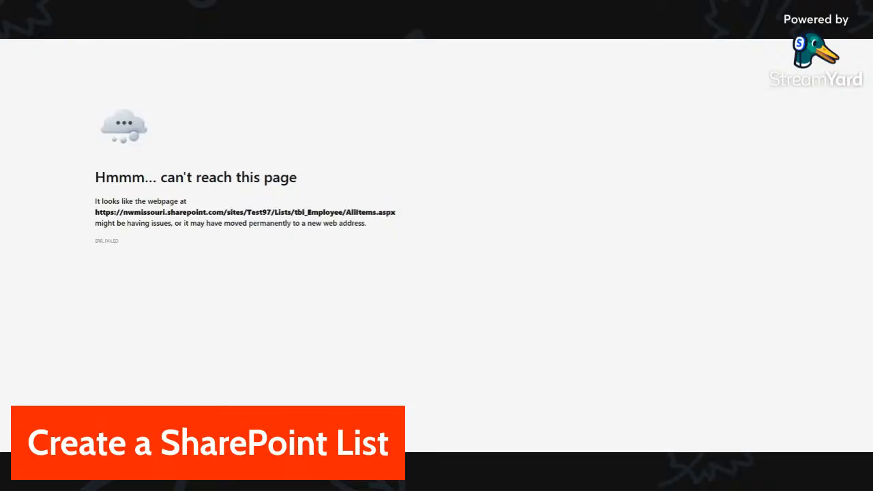
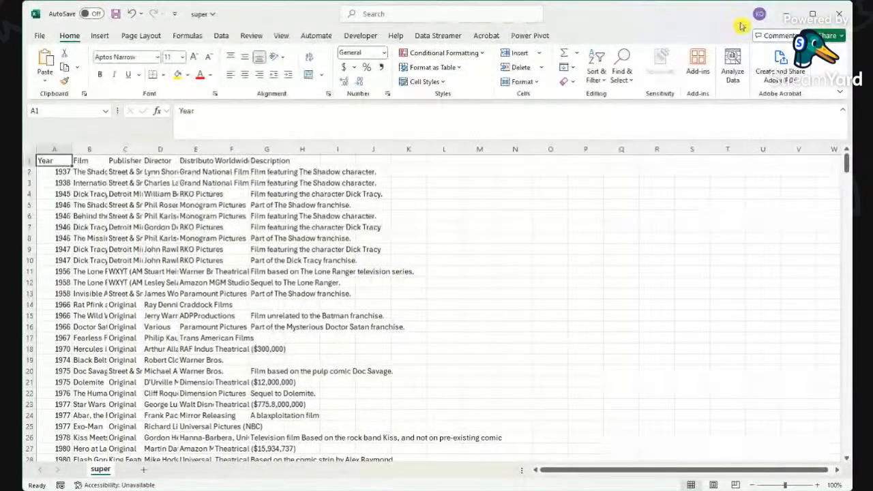
Maximize the super workbook in Excel and widen the Film and Publisher columns to make their entries readable.
click(816, 15)
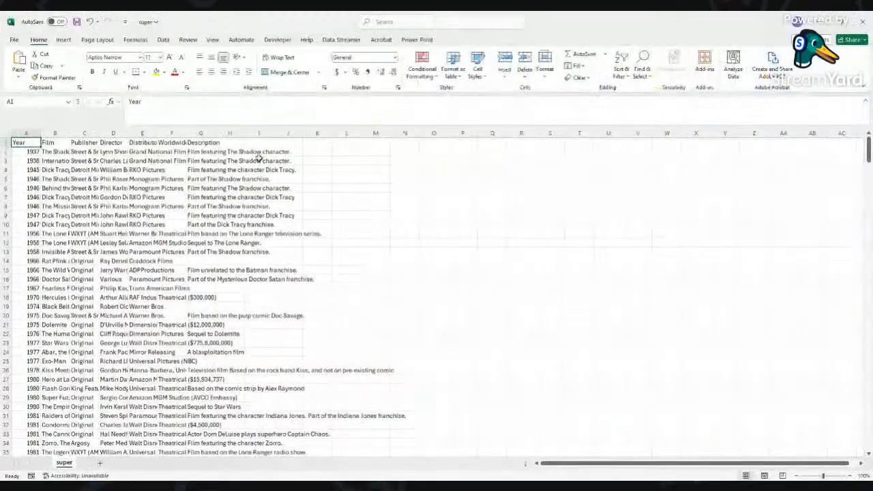
click(103, 170)
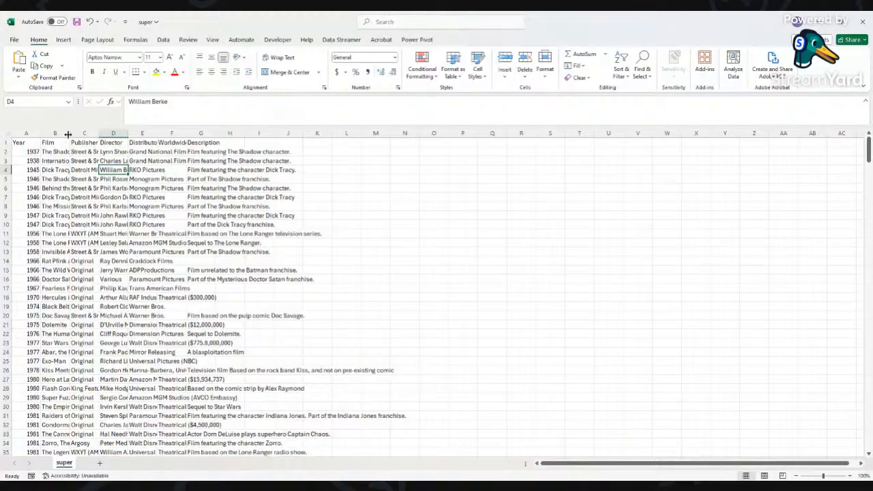
drag(70, 135, 203, 140)
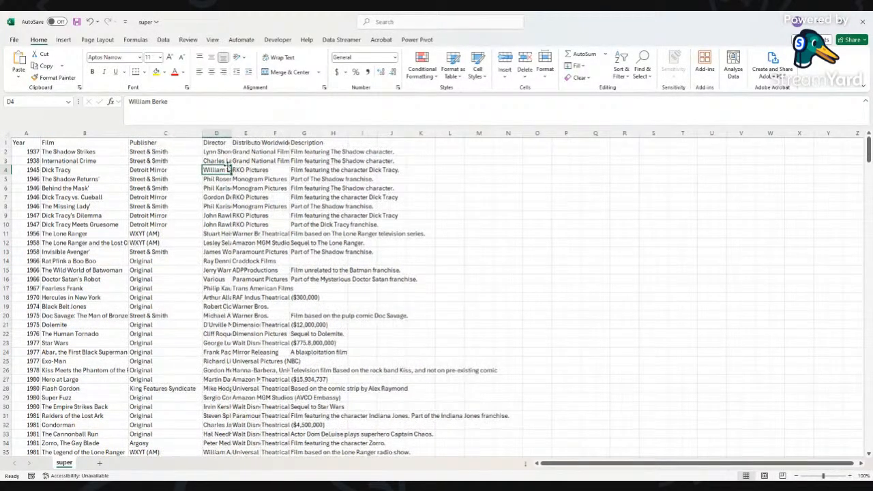
Narrow the Year column to fit its values and select the header row with the first film record.
click(112, 159)
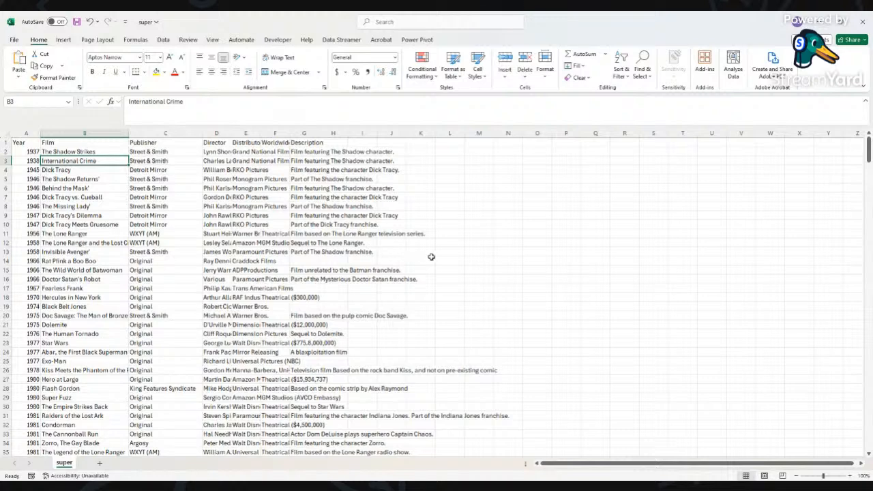
drag(23, 143, 350, 151)
click(168, 162)
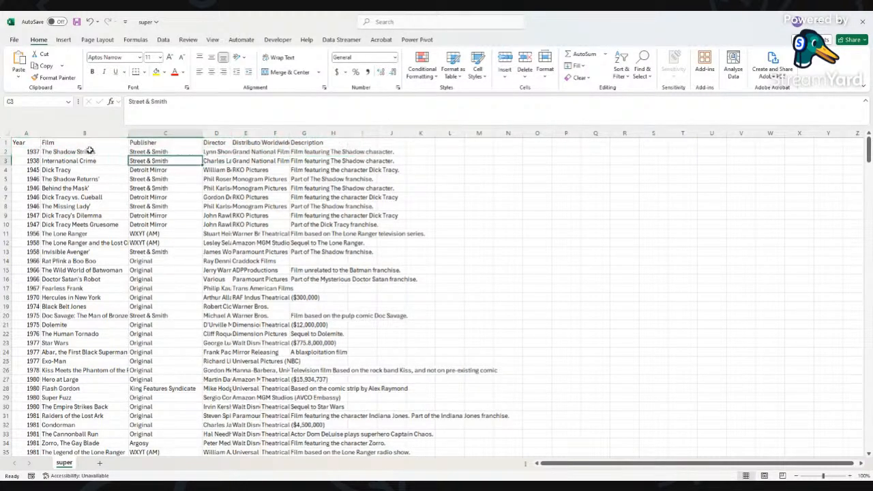
drag(41, 134, 363, 141)
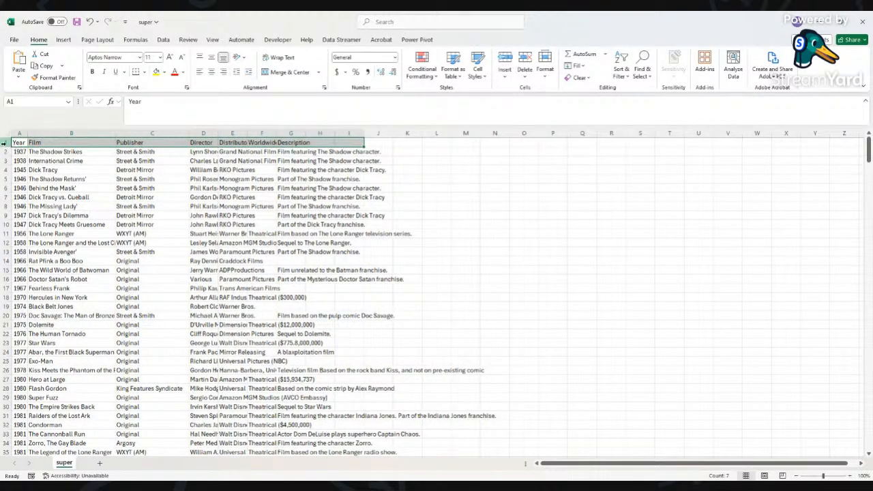
click(31, 150)
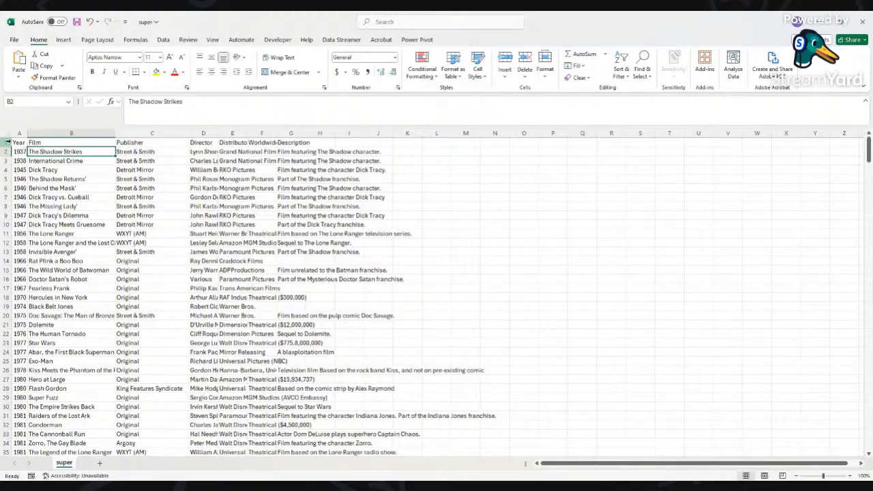
drag(7, 143, 320, 151)
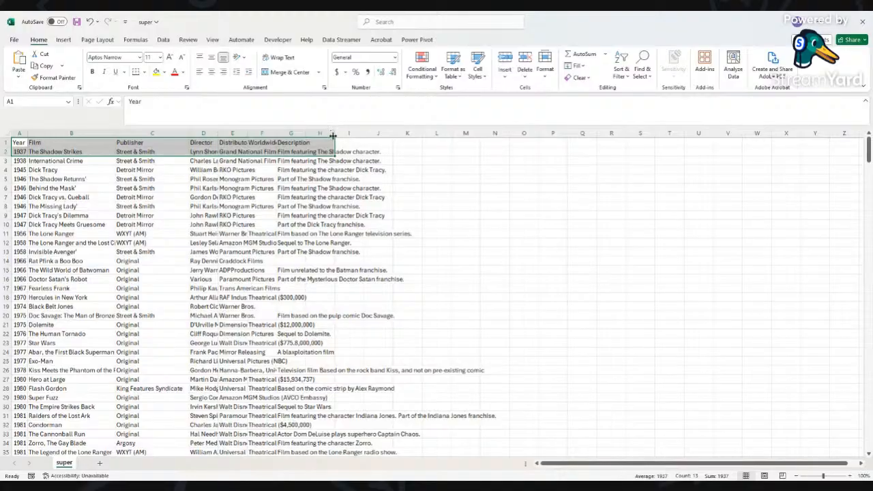
Widen column H and autofit all columns of the super sheet to their contents.
drag(337, 134, 445, 134)
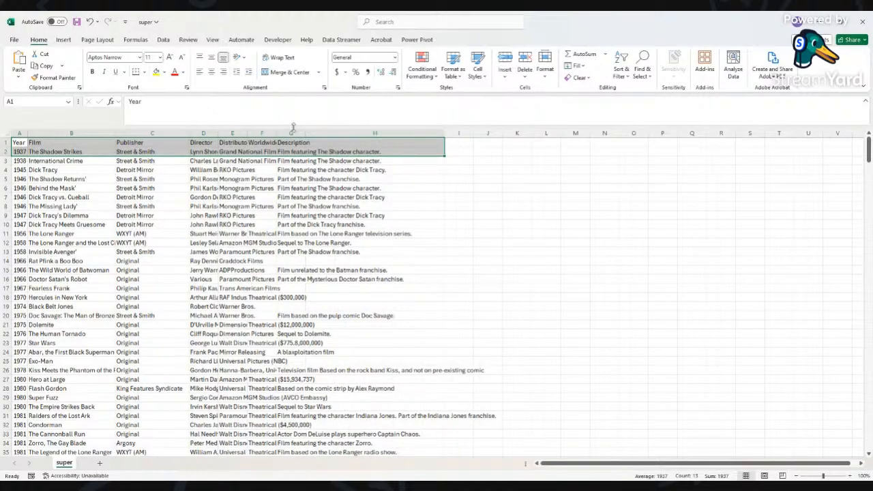
click(13, 133)
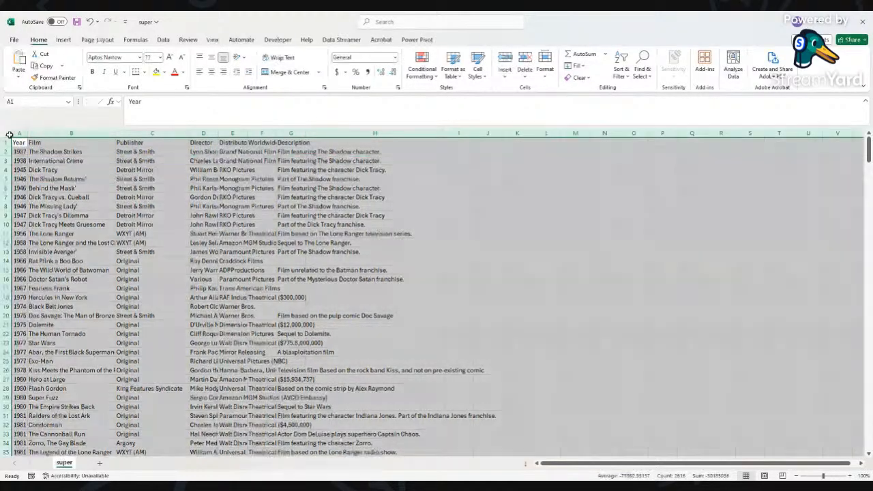
double_click(28, 133)
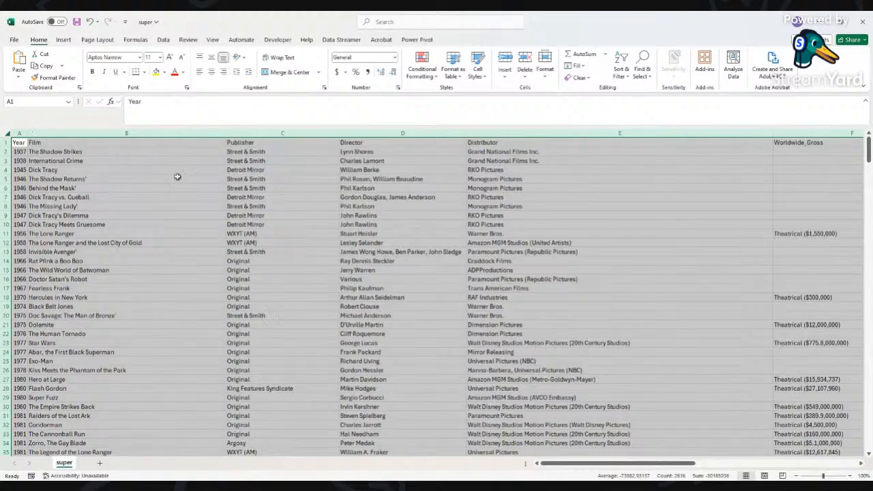
drag(657, 464, 505, 445)
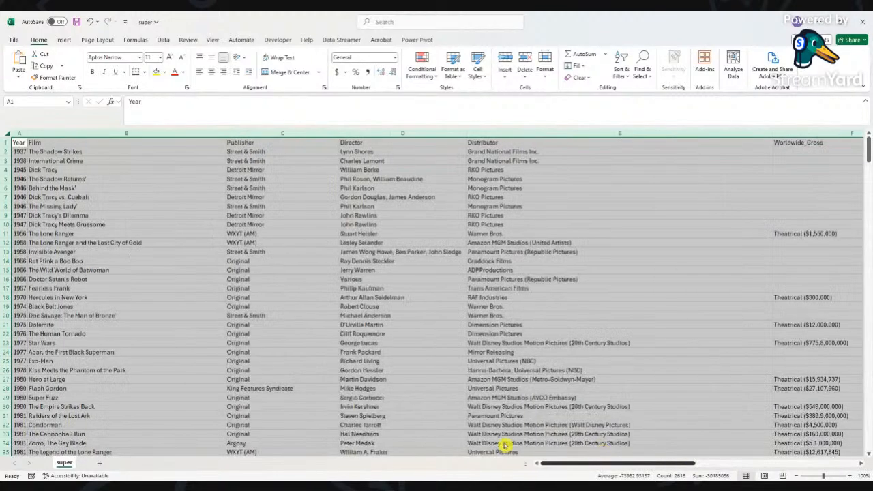
Copy the header row and first film record, Year through Description, from the super sheet into a new worksheet.
click(102, 197)
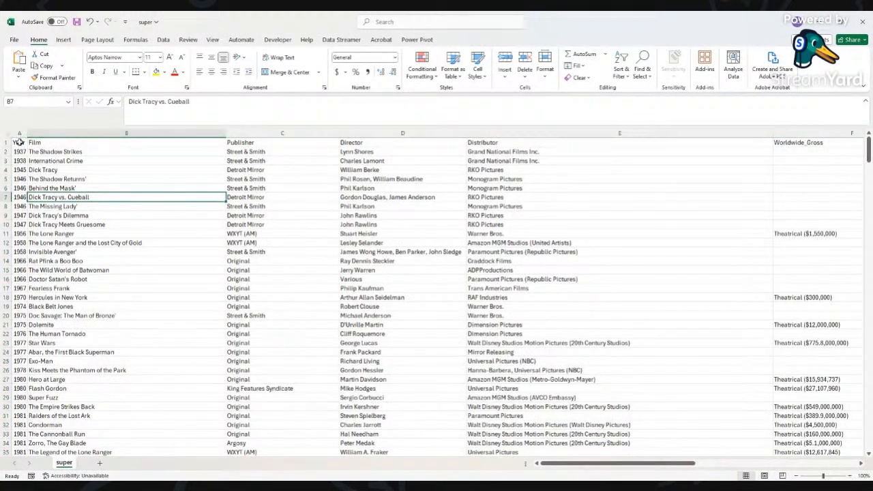
drag(20, 142, 287, 151)
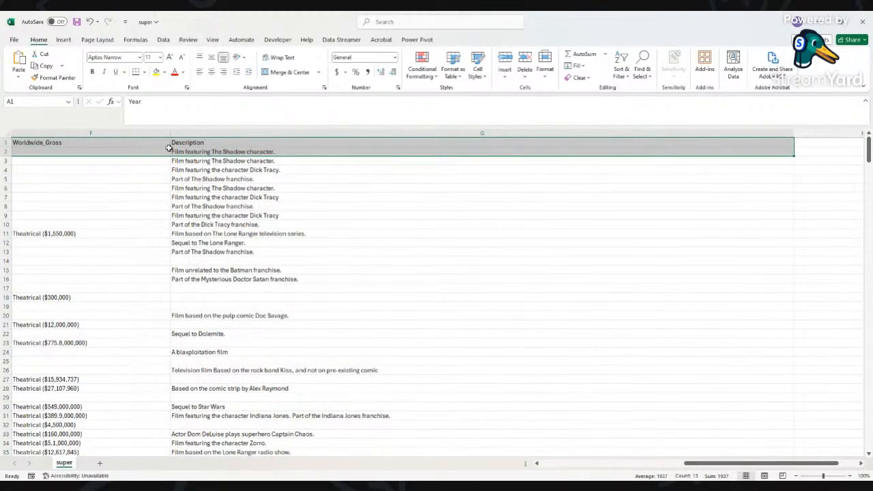
key(ctrl+c)
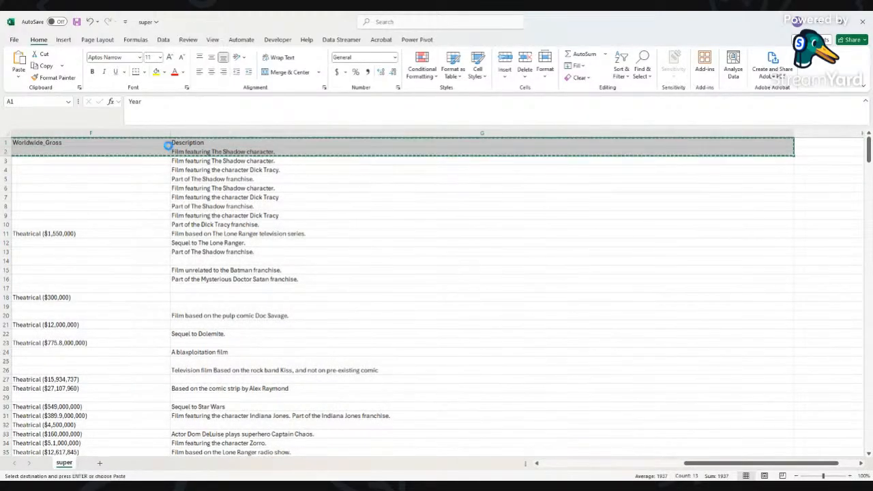
click(101, 464)
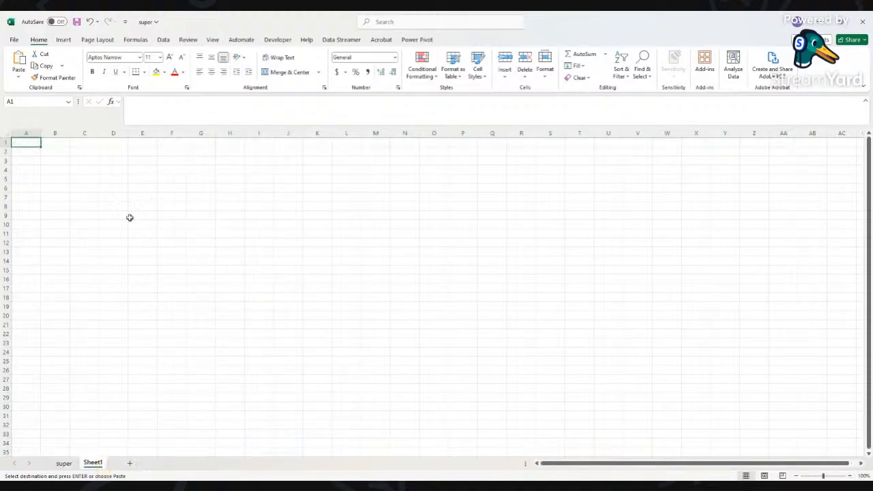
key(ctrl+v)
Autofit all columns of Sheet1 to the pasted header and film record.
click(51, 150)
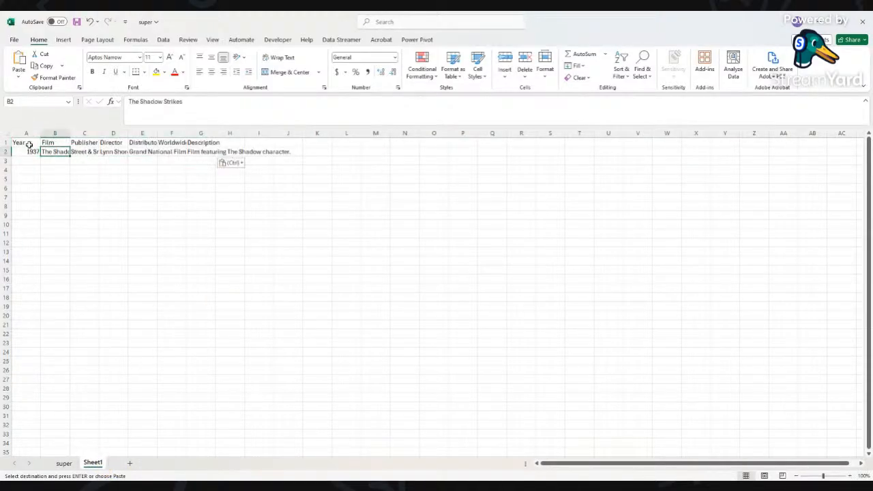
drag(29, 144, 234, 150)
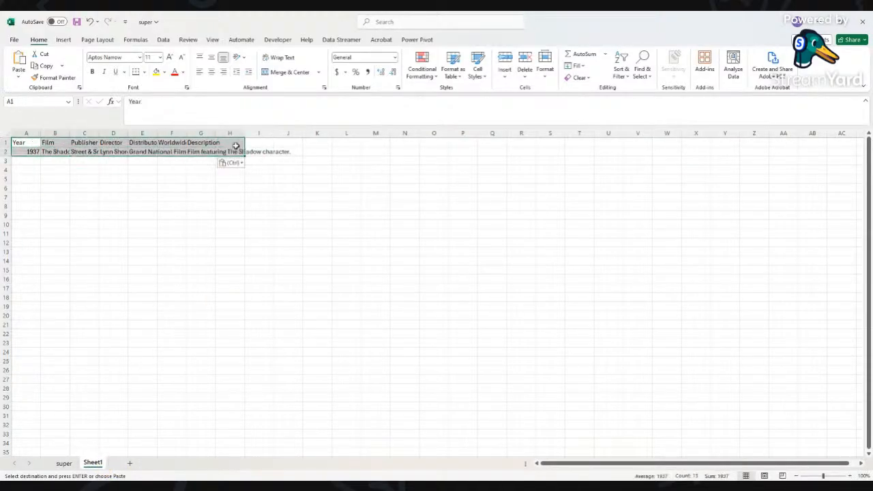
click(5, 131)
double_click(40, 132)
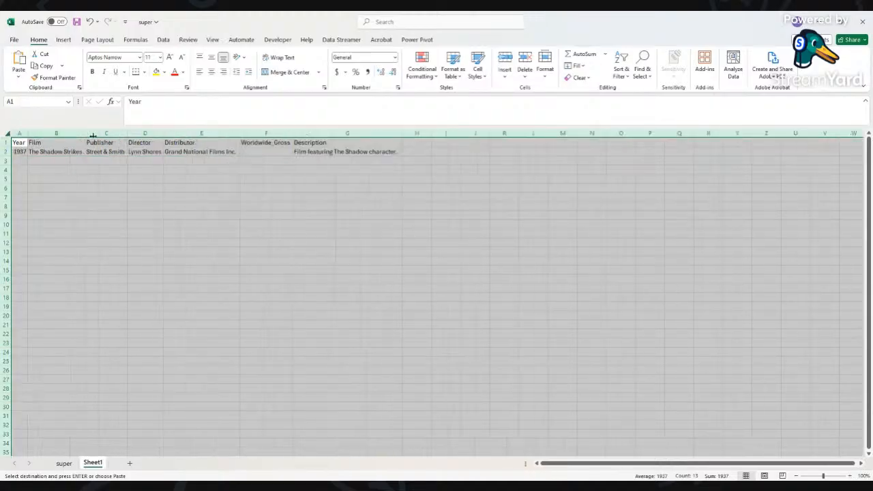
click(142, 143)
Convert range A1:G2 on Sheet1 into a table with headers and start exporting it to a SharePoint list.
drag(28, 145, 377, 145)
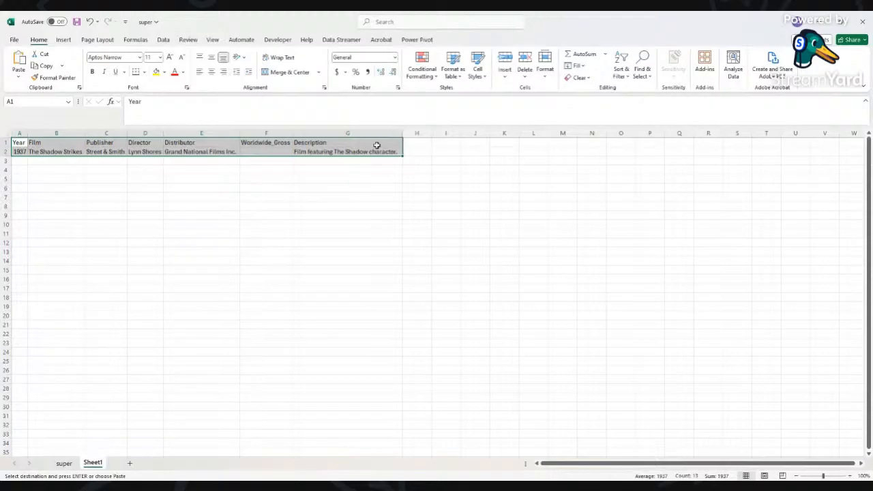
key(ctrl+t)
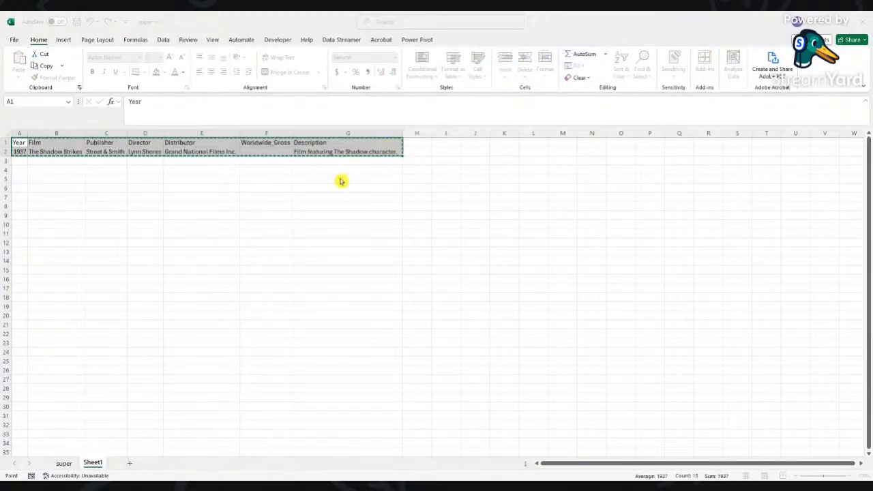
click(340, 188)
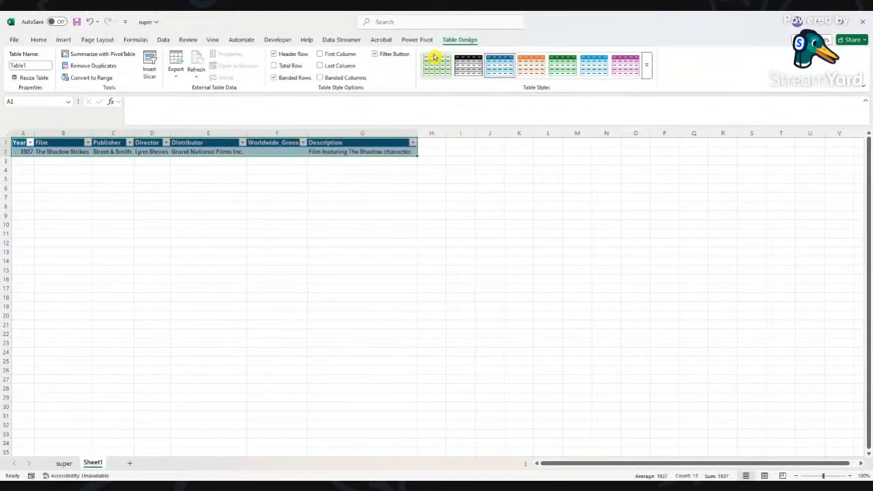
click(178, 75)
click(205, 93)
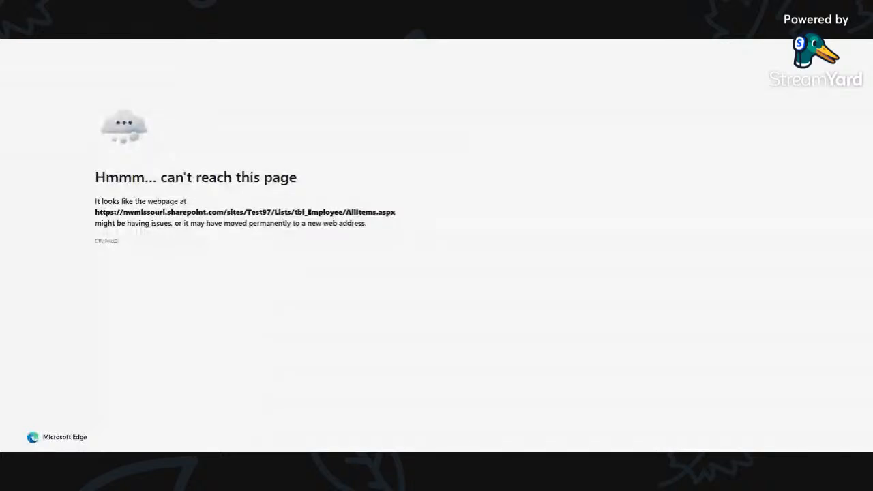
Switch to the film report in Power BI Desktop, maximize its window and deselect the table visual.
key(alt+Left)
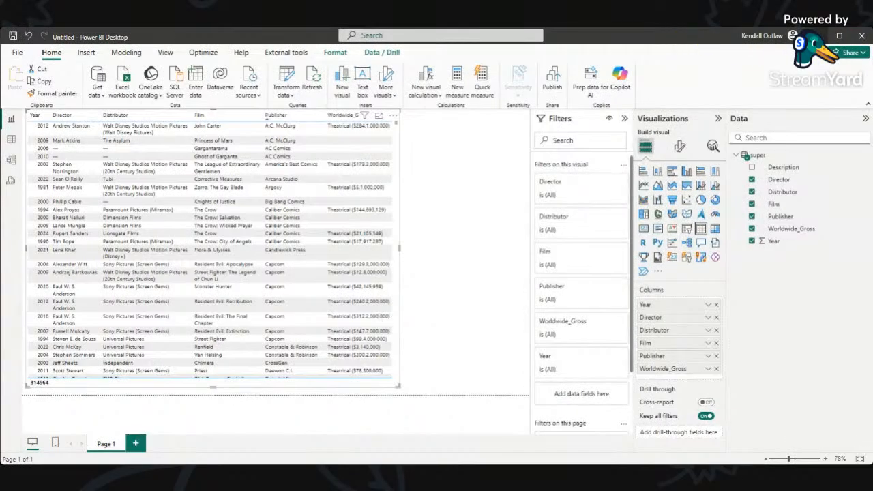
click(839, 36)
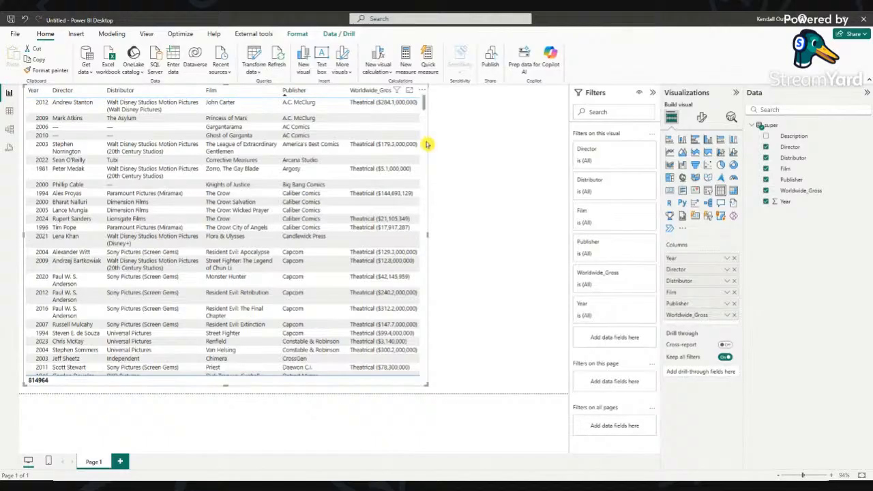
click(500, 212)
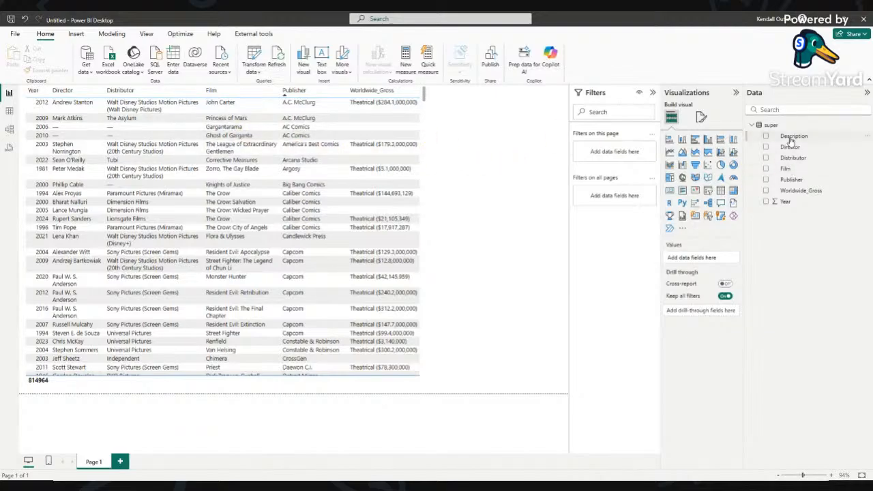
Check the Transform data options and look through the director and film entries in the table visual.
click(252, 66)
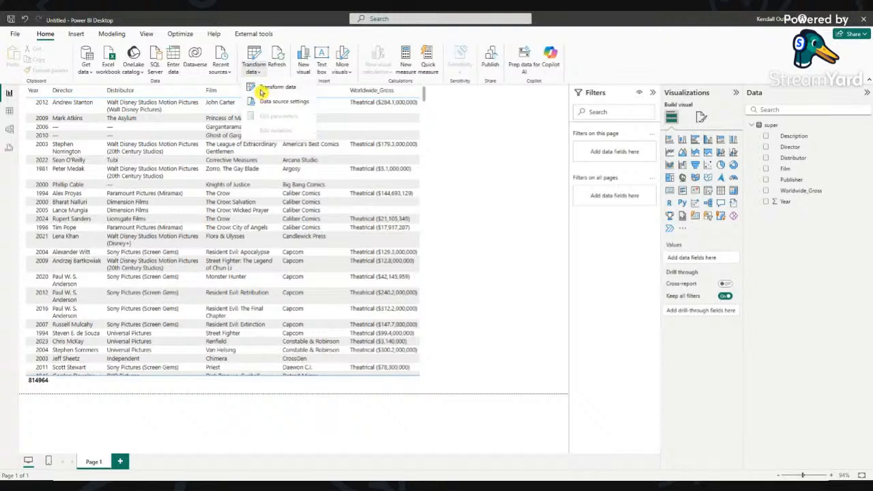
click(534, 189)
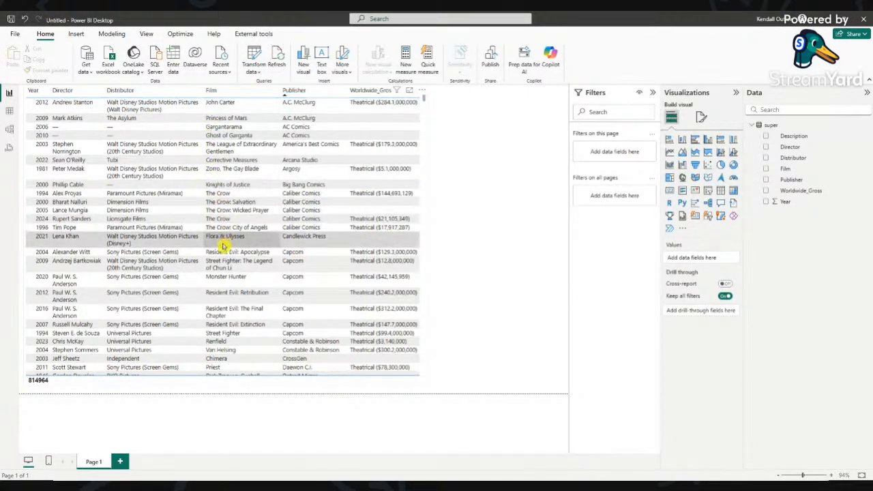
scroll(258, 208, down, 5)
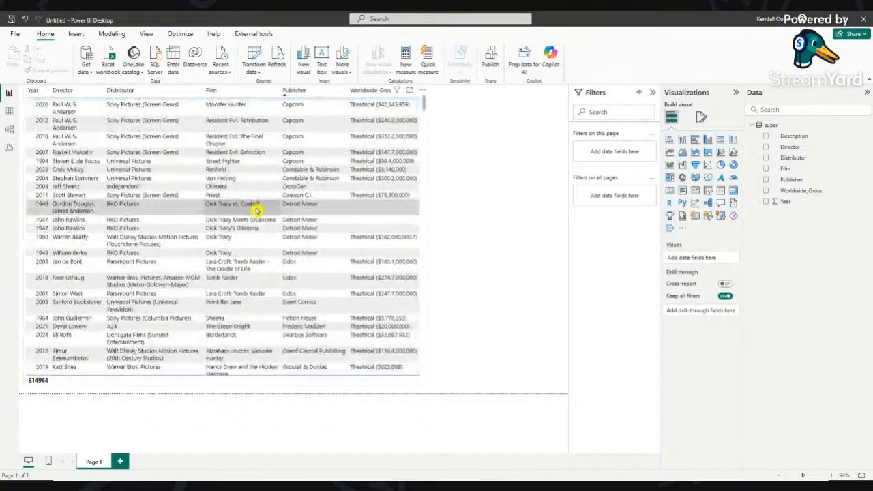
scroll(256, 210, down, 4)
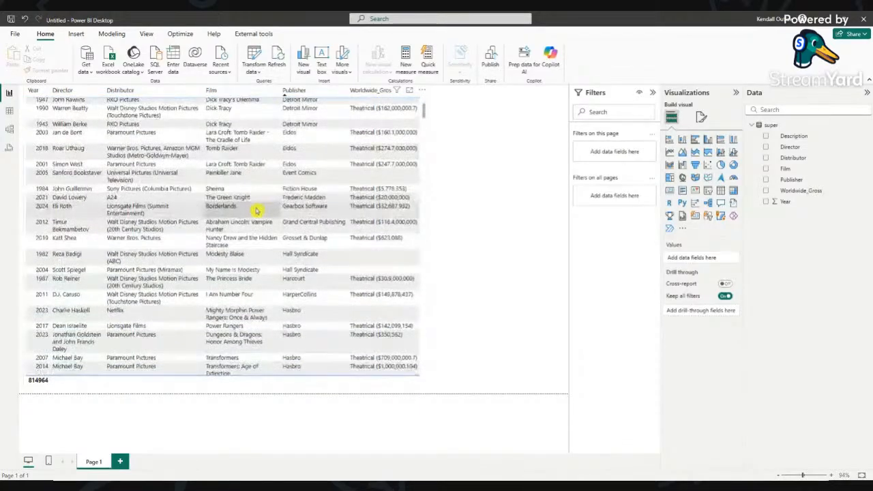
scroll(257, 210, up, 10)
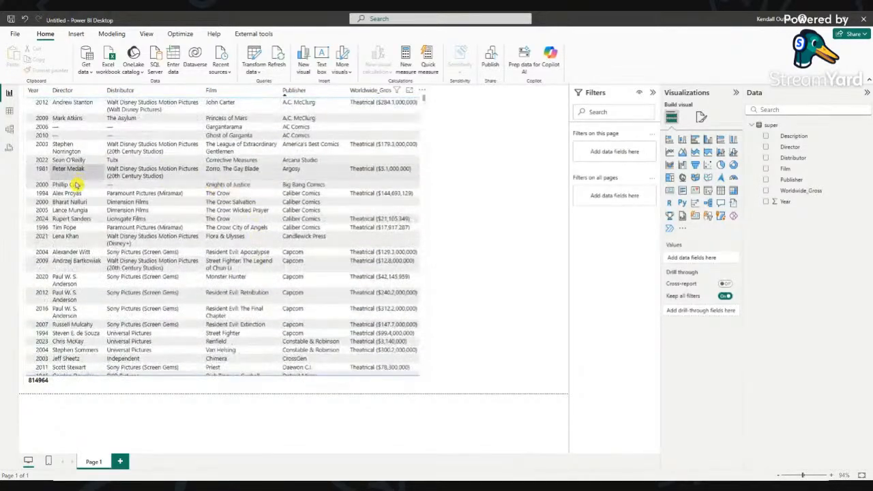
scroll(68, 229, down, 5)
scroll(73, 205, up, 5)
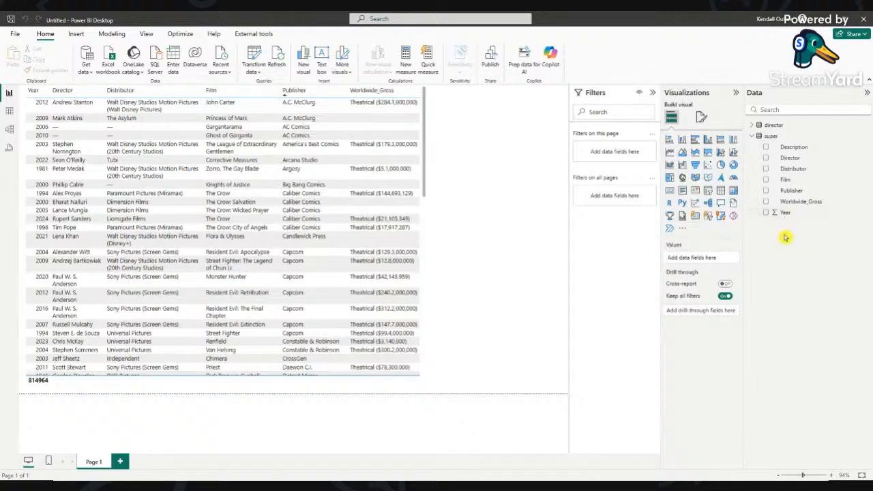
Add a slicer beside the table visual using the Director field of the director table.
click(753, 136)
click(753, 125)
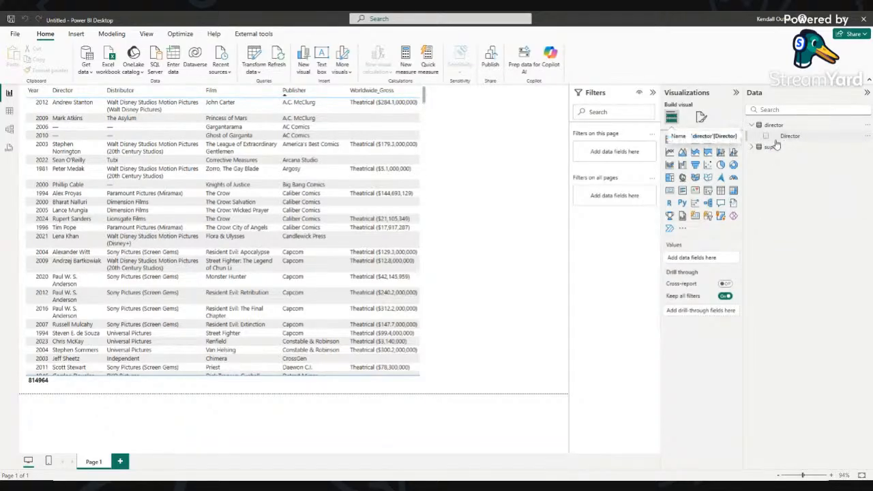
click(707, 191)
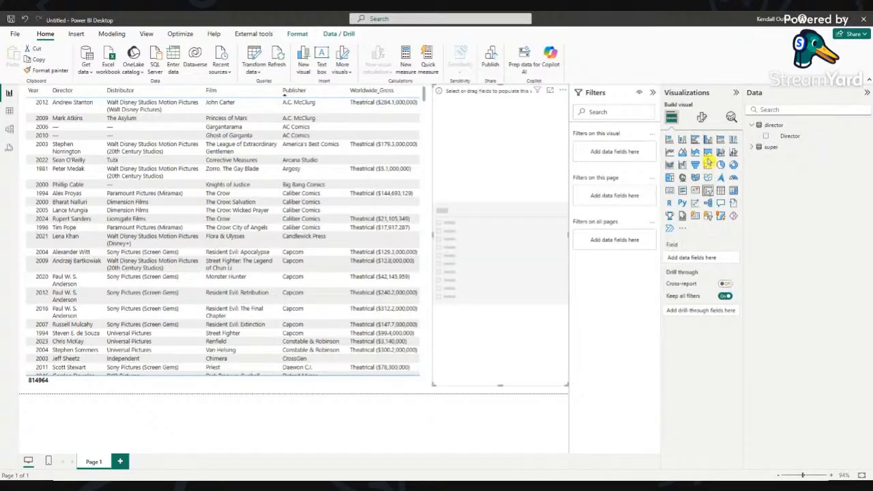
click(766, 136)
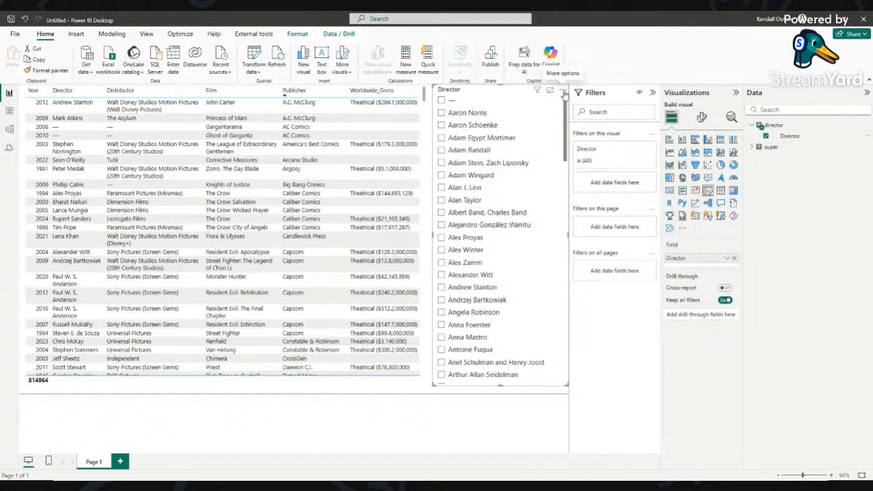
Set the Director slicer's style to Dropdown.
click(701, 117)
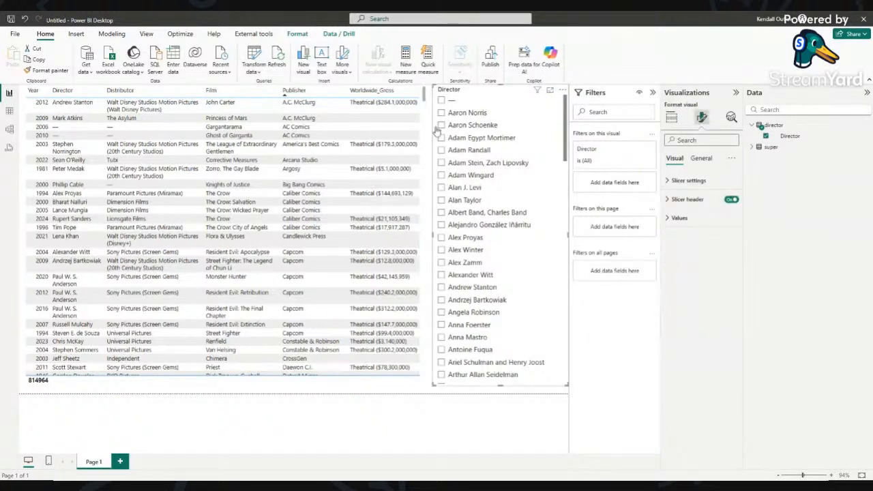
click(677, 181)
click(729, 227)
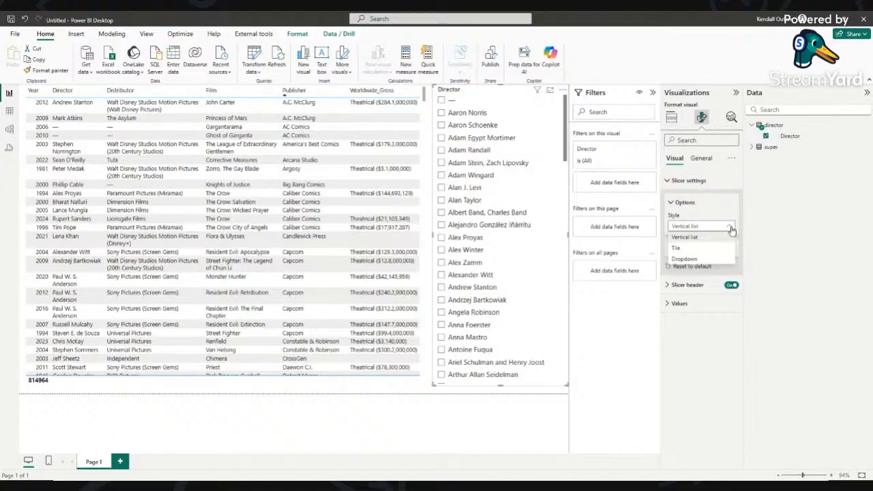
click(685, 259)
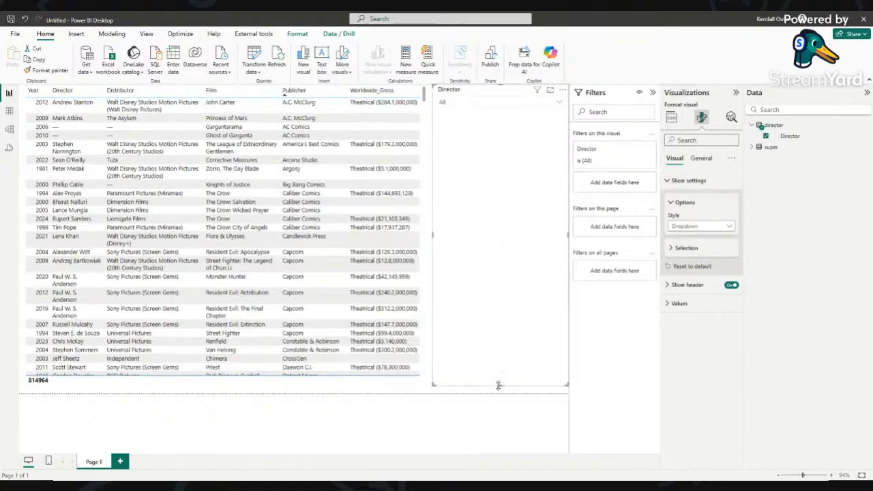
Shrink the Director slicer to a short box and move it slightly down beside the film table.
drag(499, 386, 497, 127)
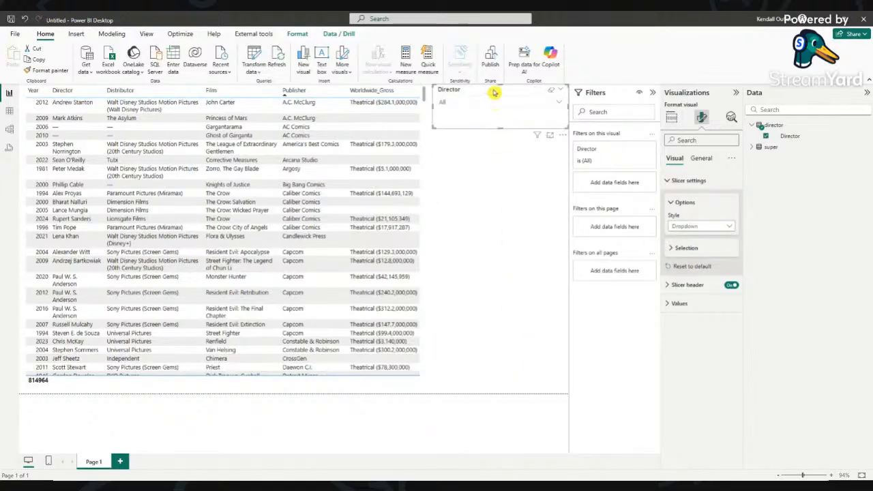
drag(495, 93, 491, 110)
Test the Director slicer by filtering the film table to Brett Ratner, and clear the selection again.
click(559, 118)
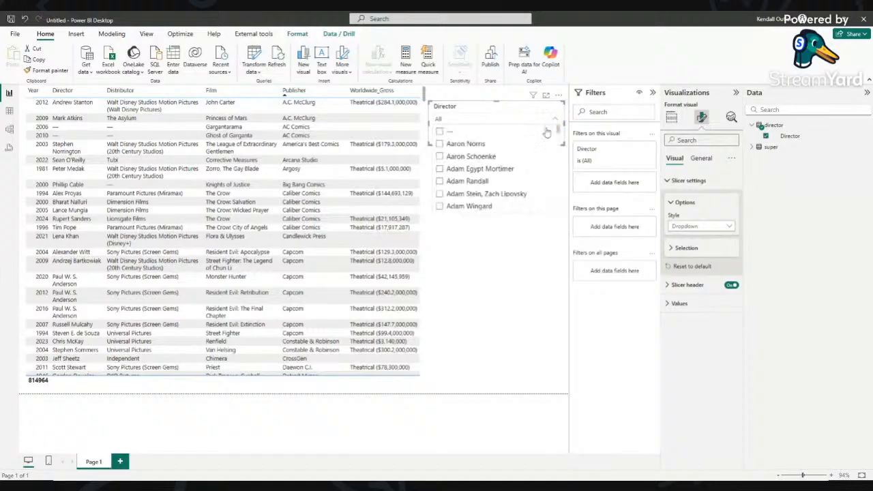
scroll(500, 171, down, 3)
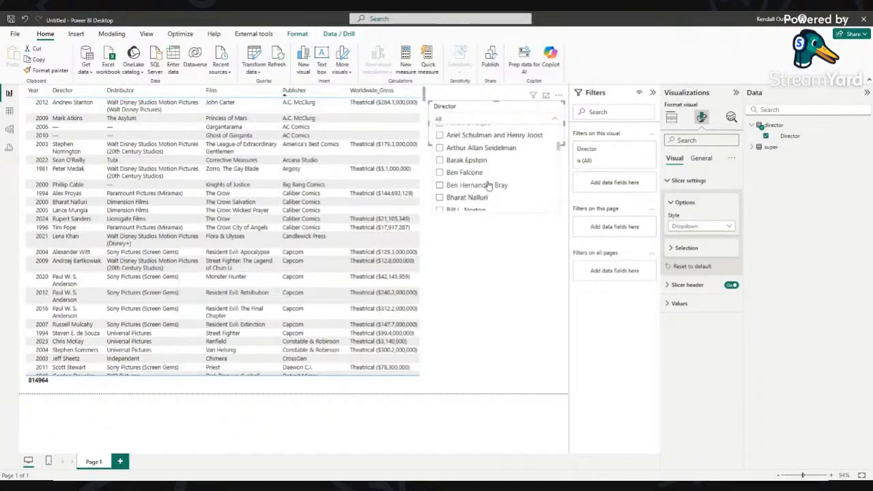
scroll(489, 185, down, 5)
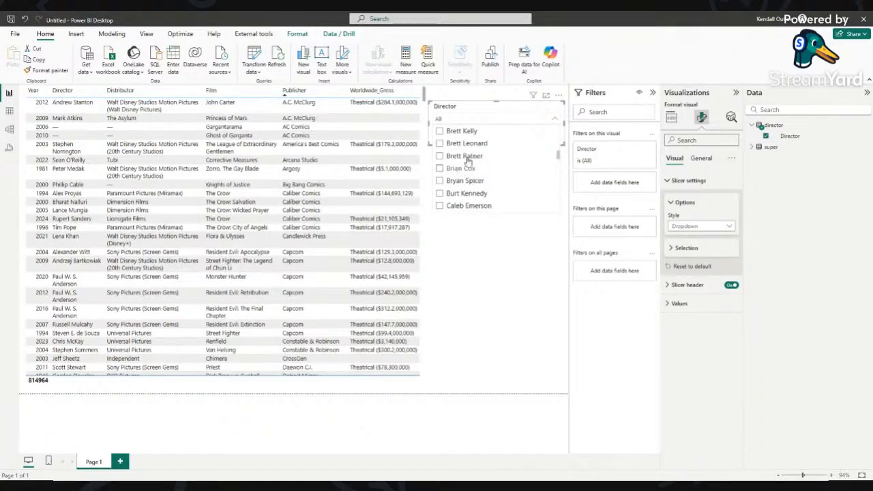
click(465, 157)
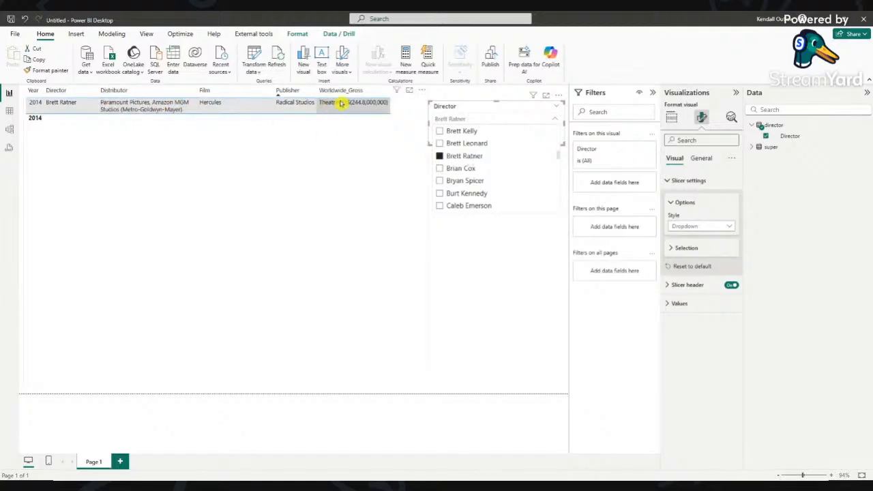
click(441, 156)
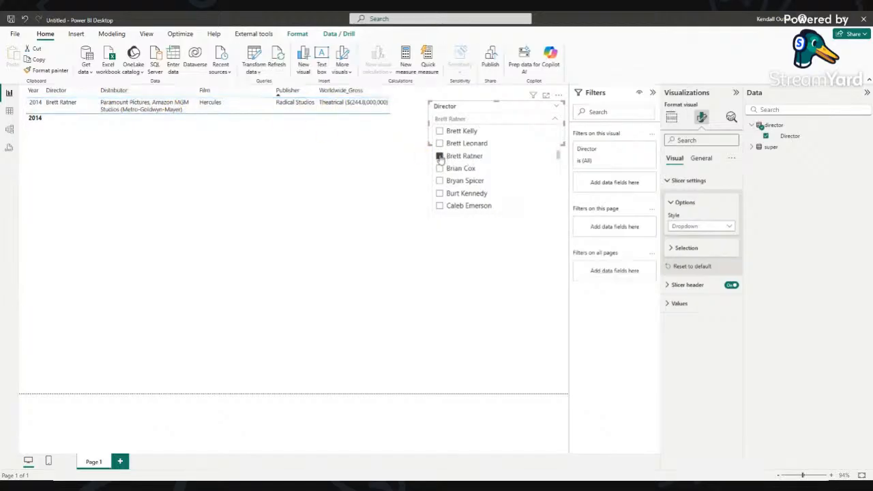
click(483, 234)
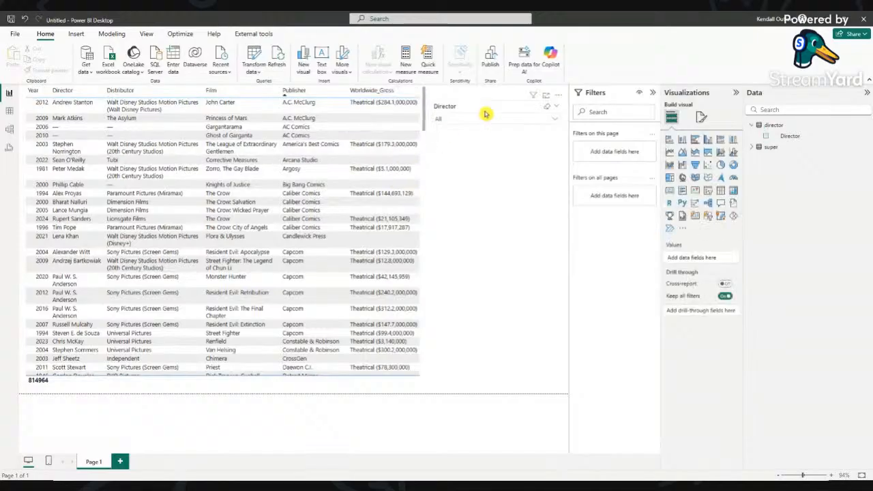
Move the director table farther away from the super table in the model view and return to the report.
click(9, 129)
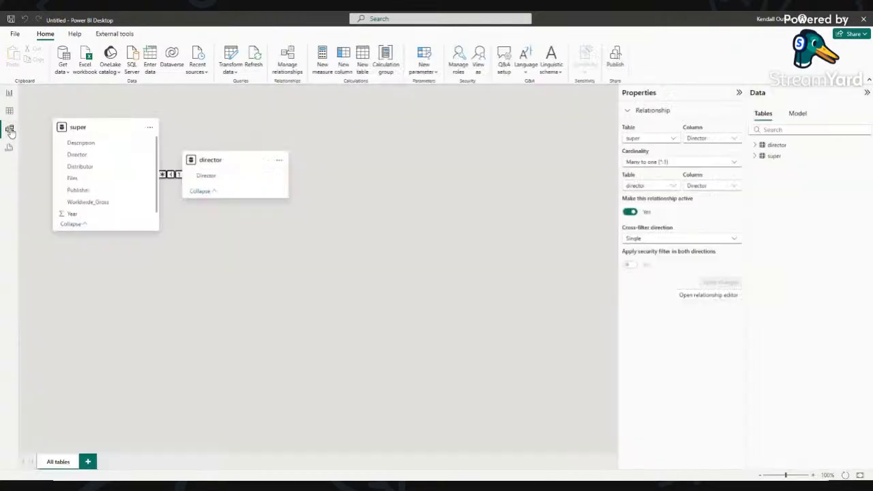
drag(223, 164, 320, 121)
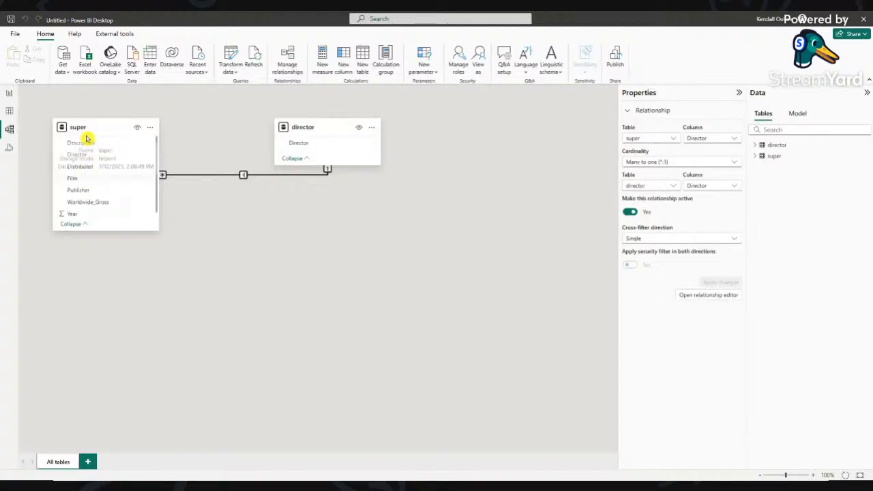
click(10, 96)
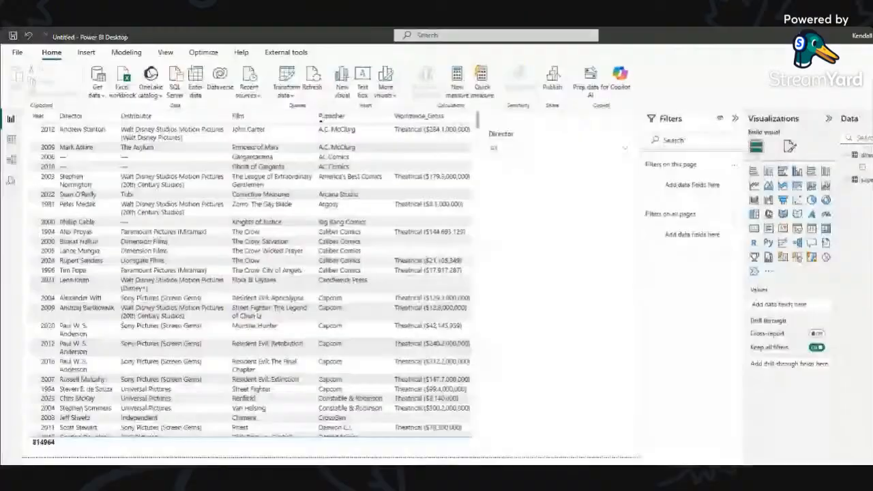
double_click(506, 43)
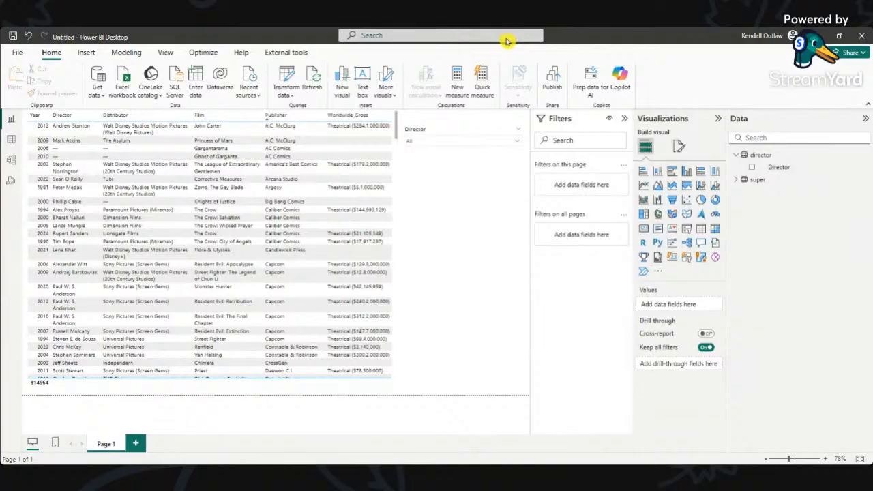
click(839, 37)
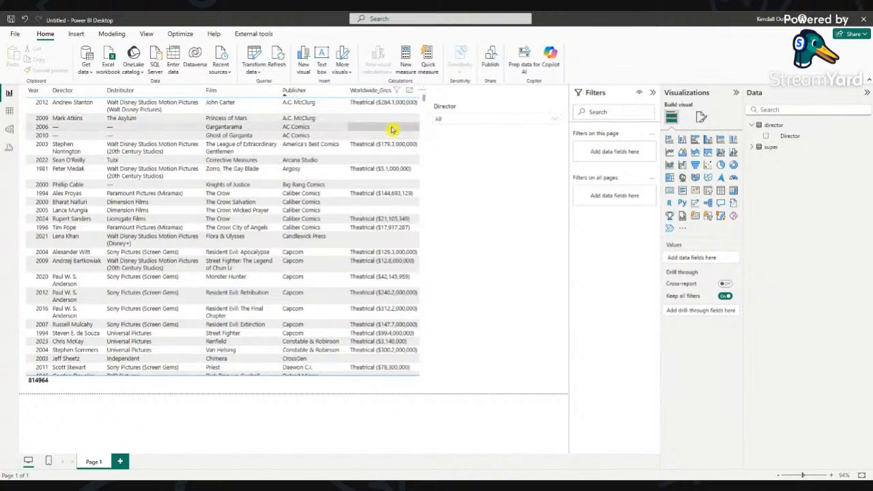
click(60, 119)
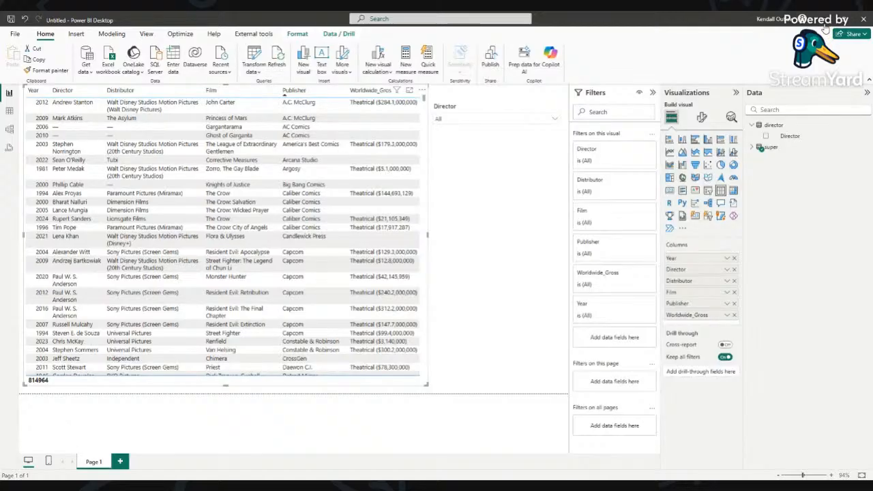
click(520, 193)
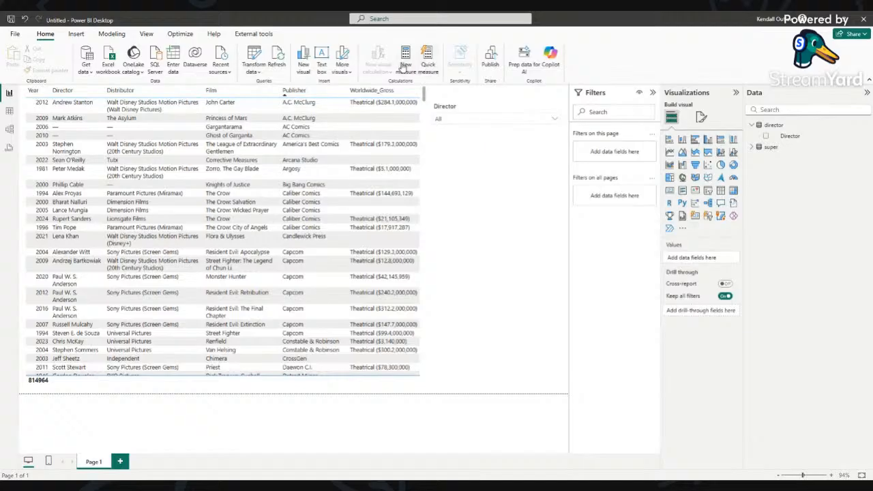
click(404, 61)
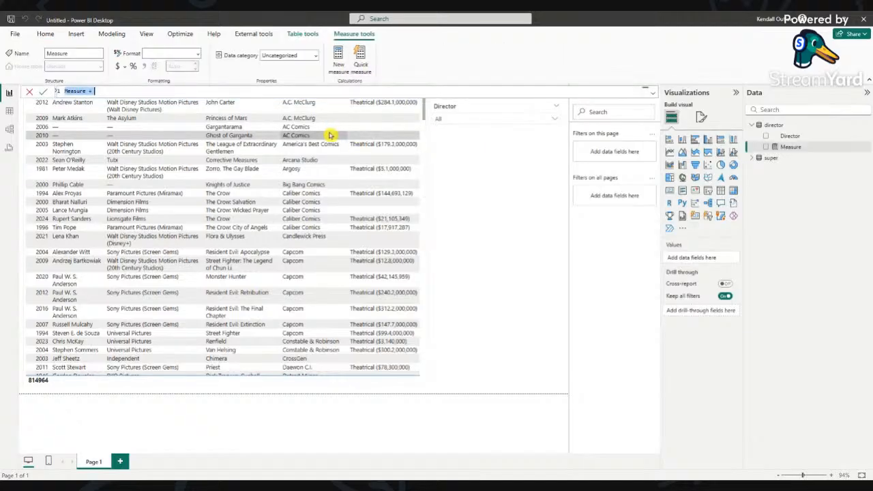
key(Escape)
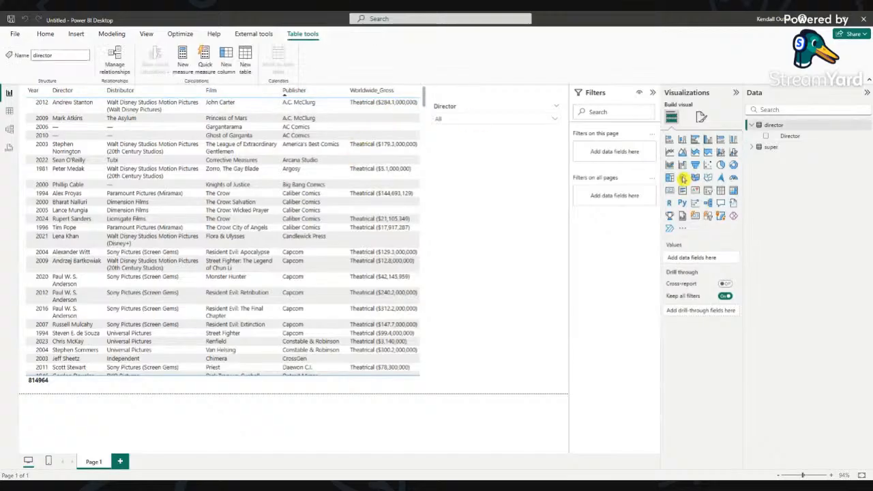
click(247, 60)
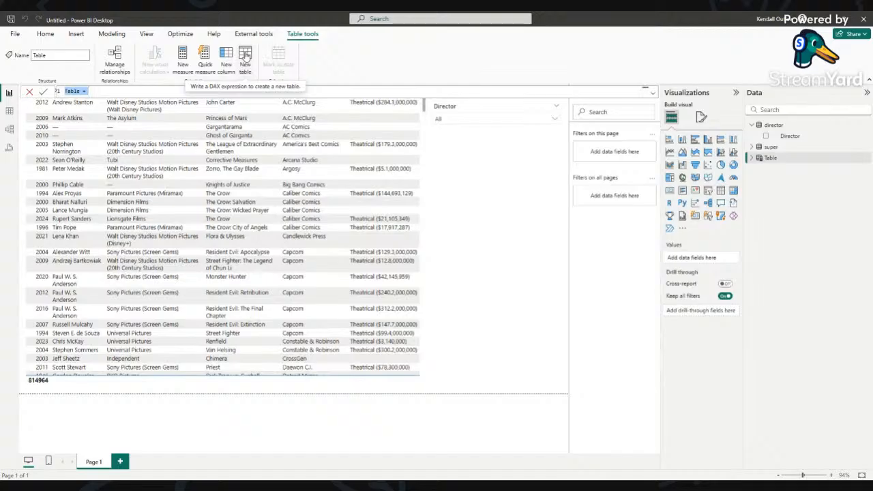
key(Escape)
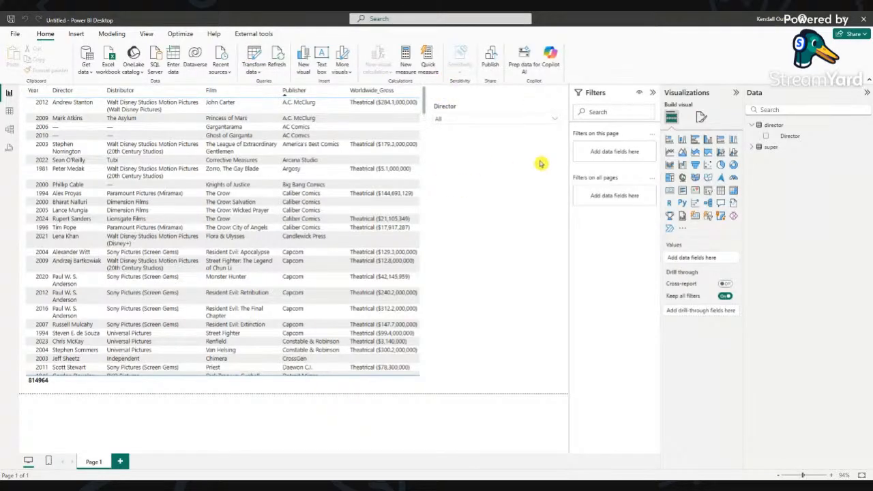
click(112, 34)
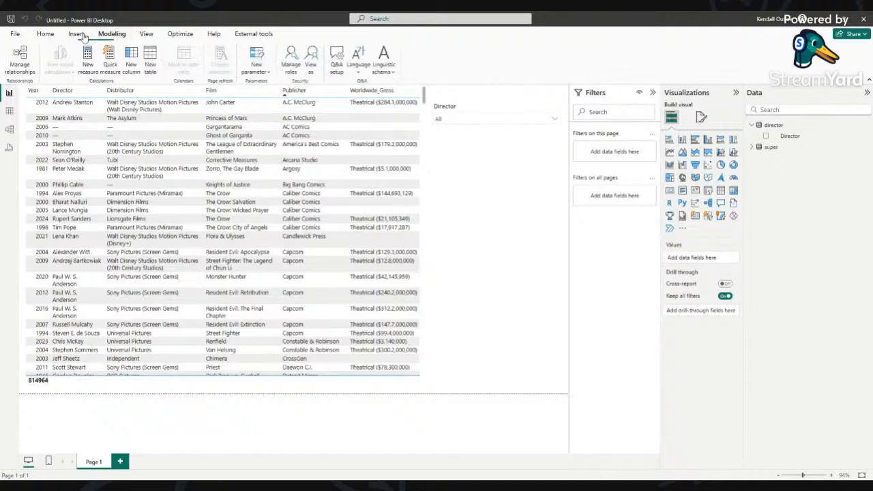
click(80, 35)
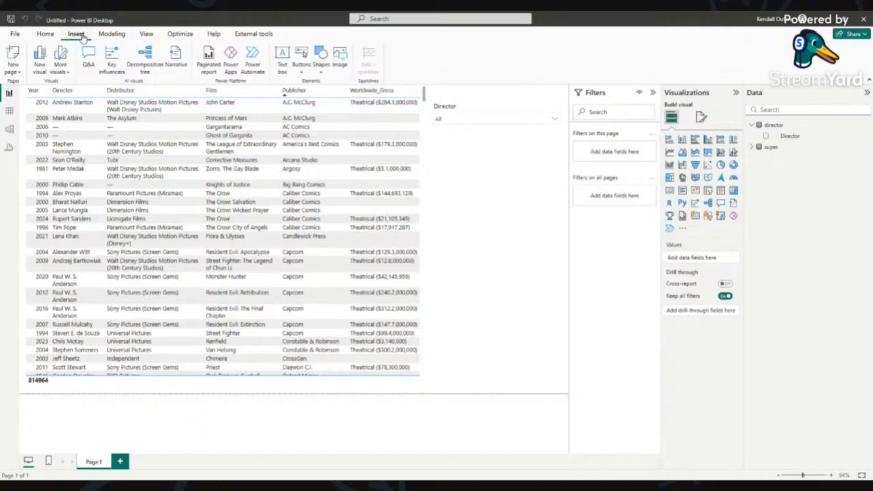
click(146, 35)
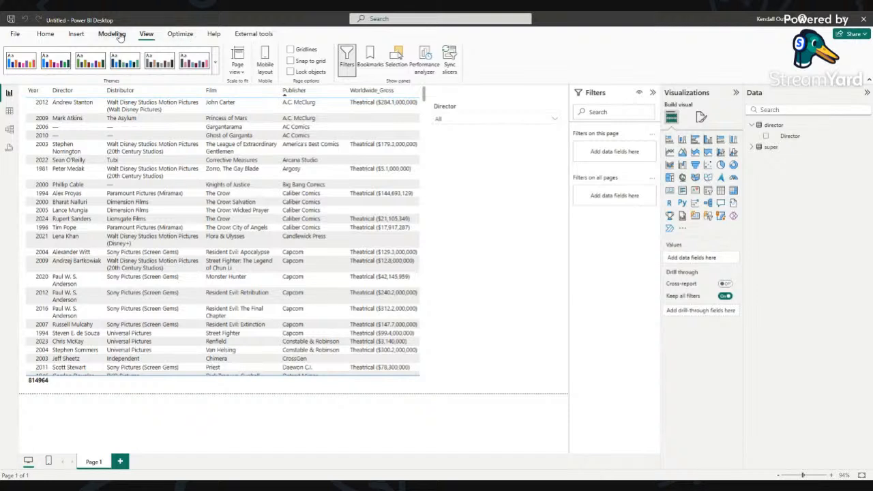
click(75, 35)
Add a new table named DAX Measures to the model and expand it in the data list.
click(48, 35)
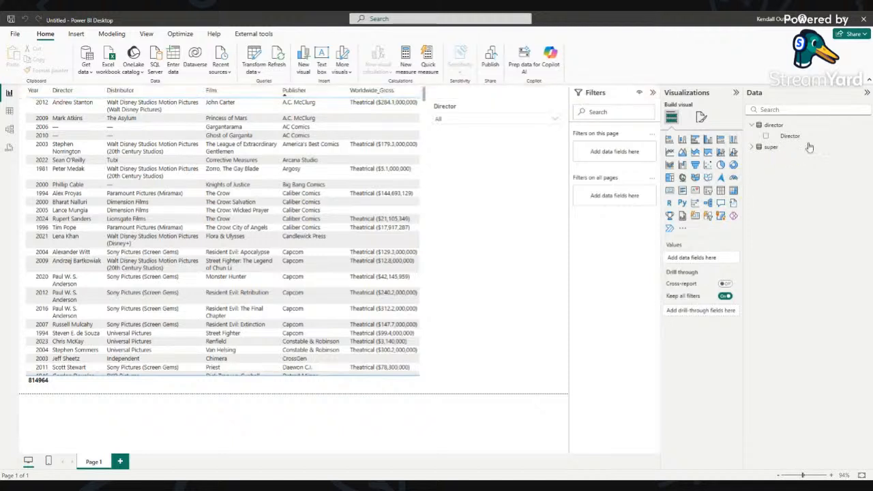
click(780, 128)
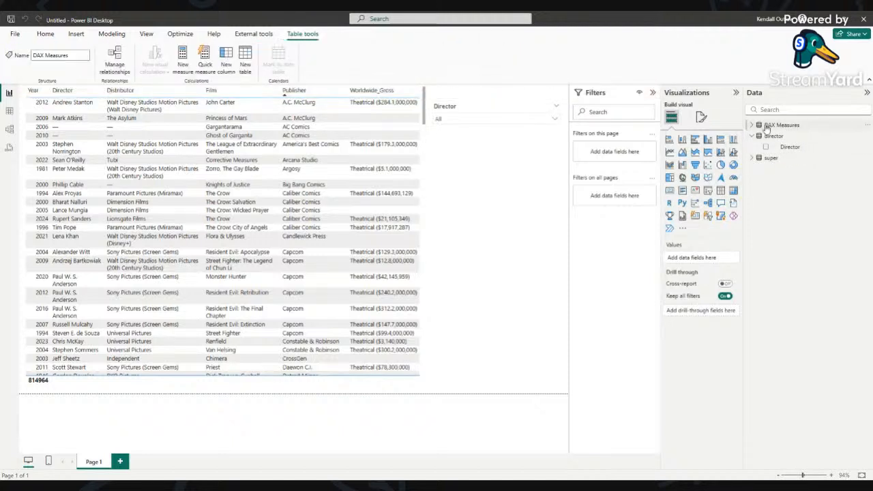
click(776, 127)
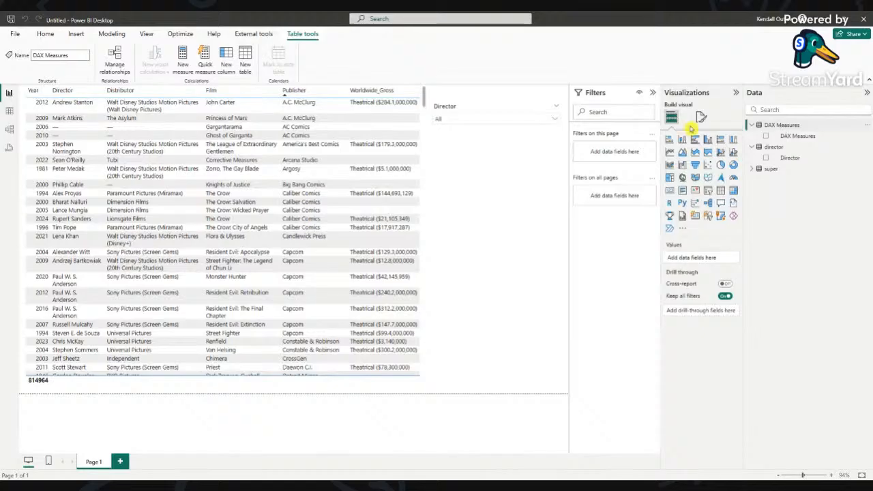
Start a measure named Selected Director in the DAX Measures table with the formula SELECTEDVALUE(Inventory_Manager[Inventory Manager]).
click(182, 66)
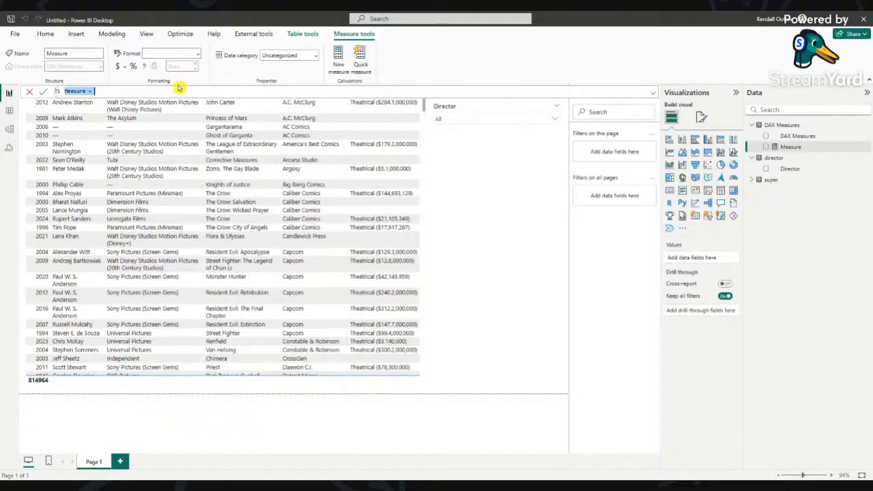
text(Selected Inventory Manager = SELECTEDVALUE(Inventory_Manager[Inventory Manager]))
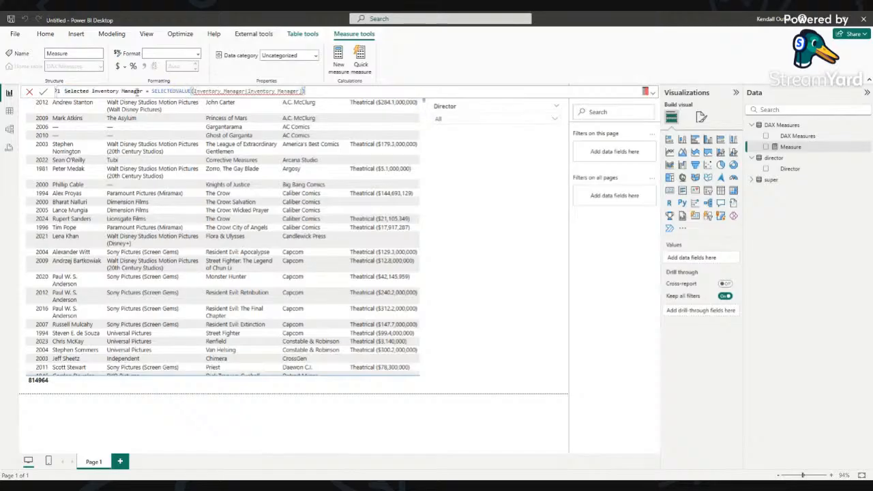
drag(145, 91, 93, 91)
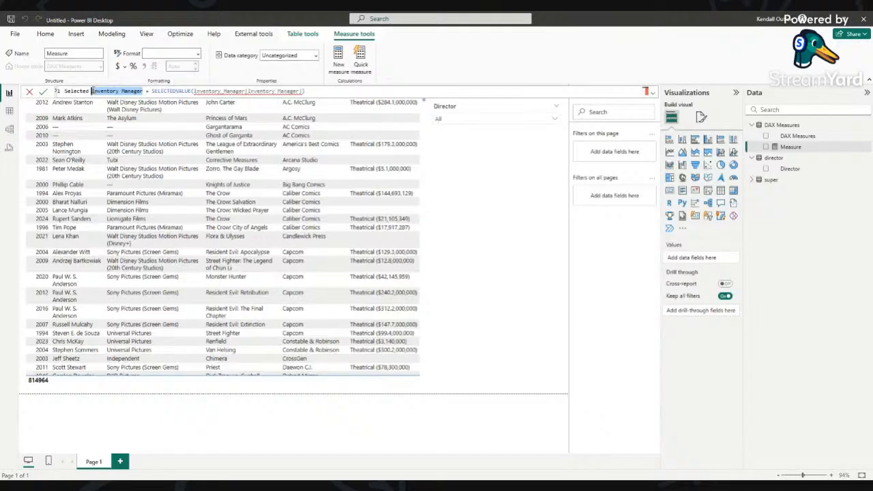
text(Director)
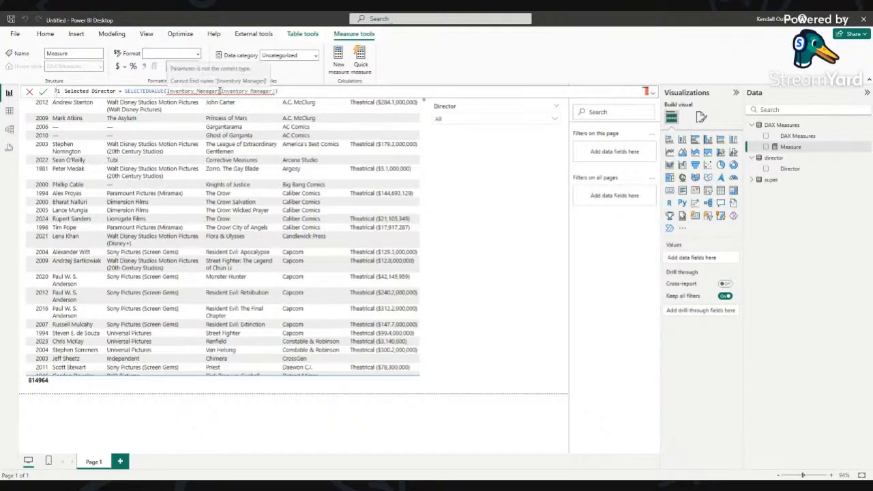
Change the measure's formula to SELECTEDVALUE(director[Director]), commit it and deselect it.
drag(217, 91, 167, 90)
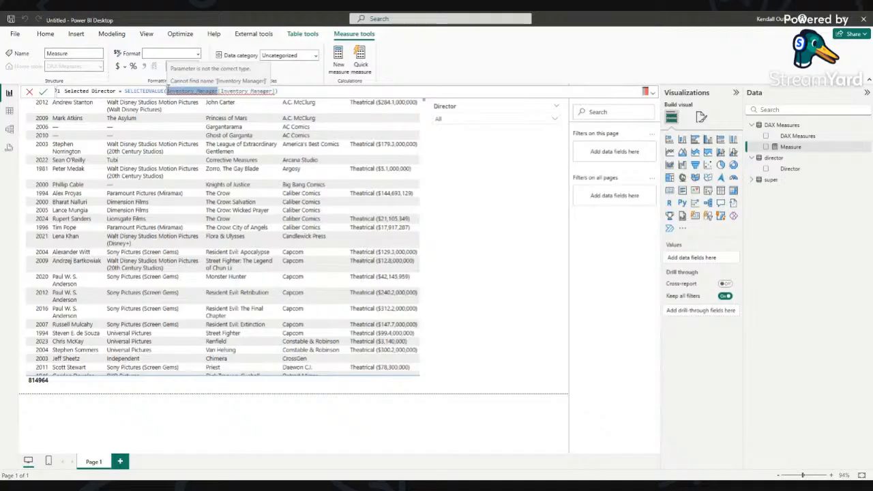
text(di)
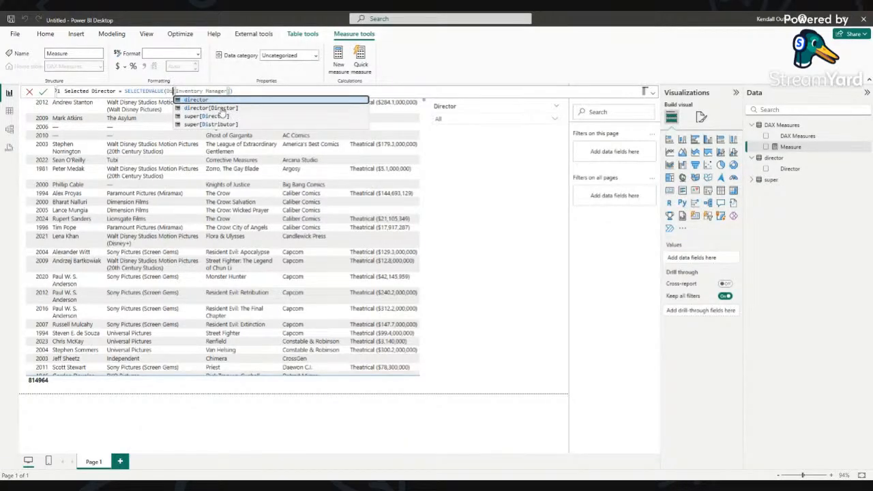
click(220, 110)
drag(284, 90, 230, 91)
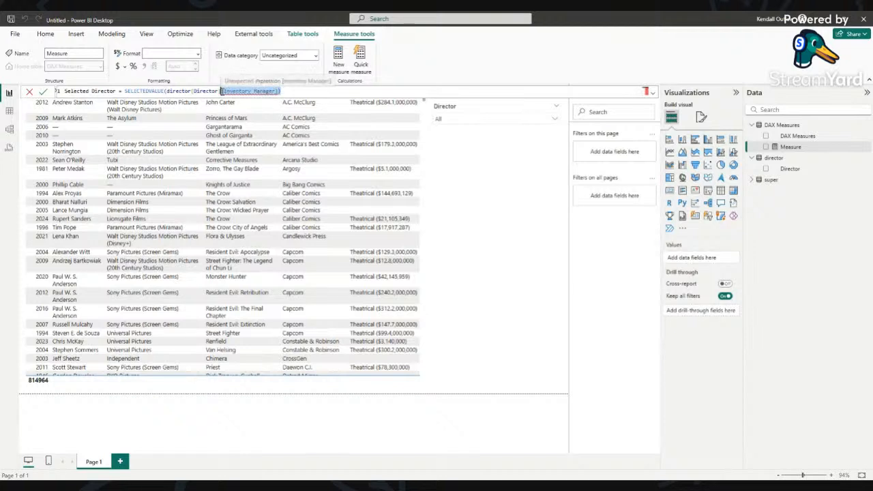
key(BackSpace)
key(BackSpace)
key(BackSpace)
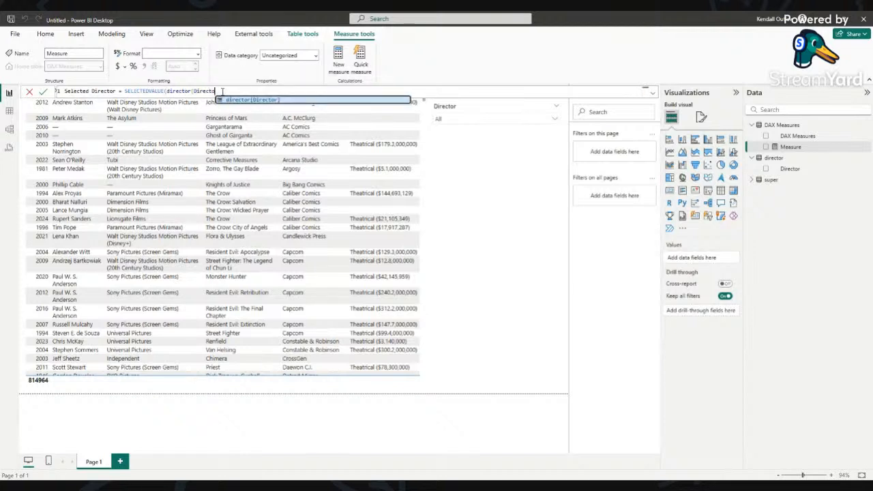
click(239, 101)
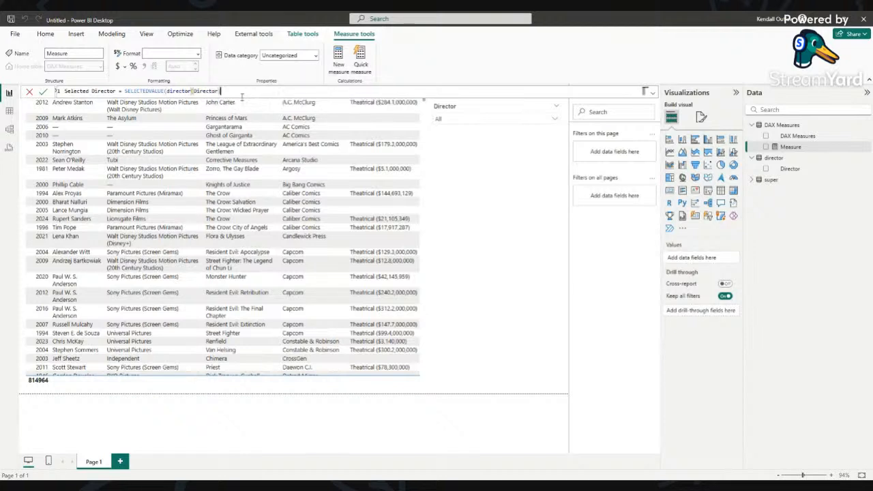
double_click(169, 91)
click(227, 91)
click(42, 90)
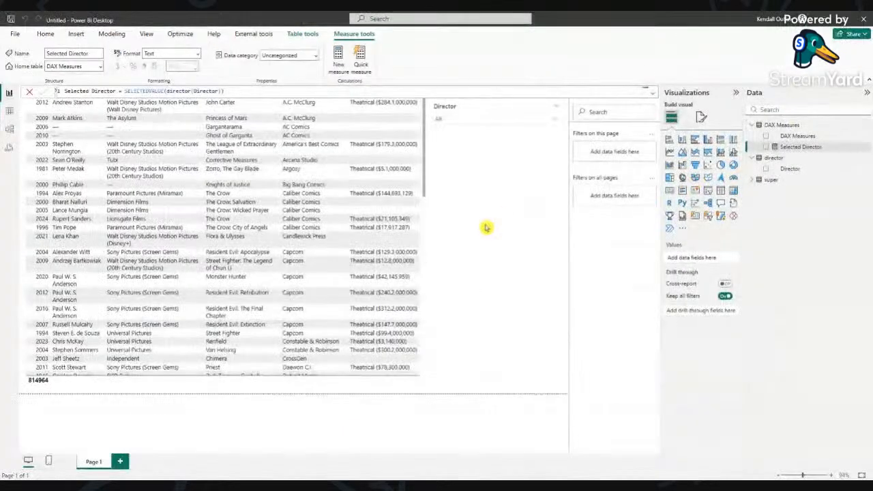
click(557, 212)
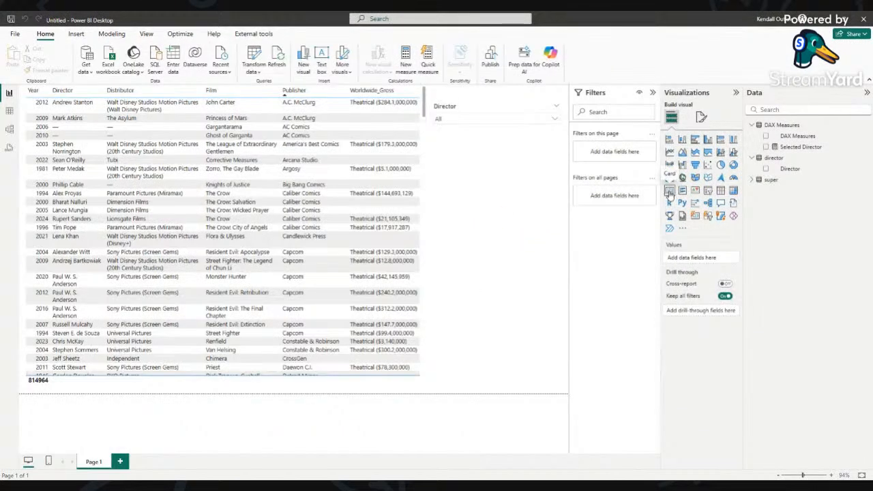
Add a card for the Selected Director measure, shrink it below the Director slicer and test it with Aaron Norris selected.
click(670, 192)
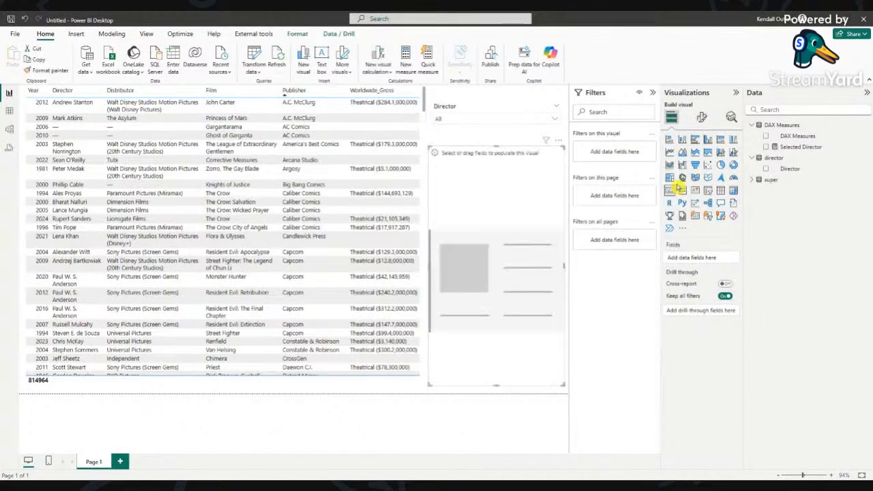
click(766, 147)
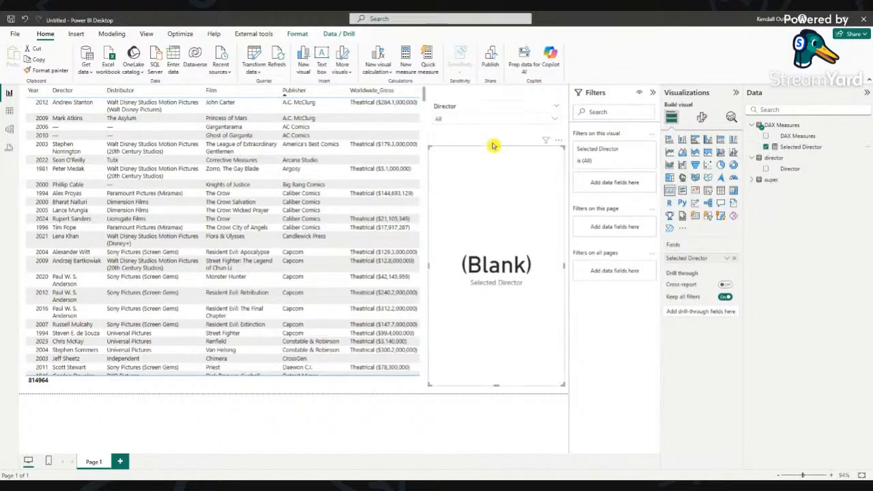
drag(498, 145, 495, 268)
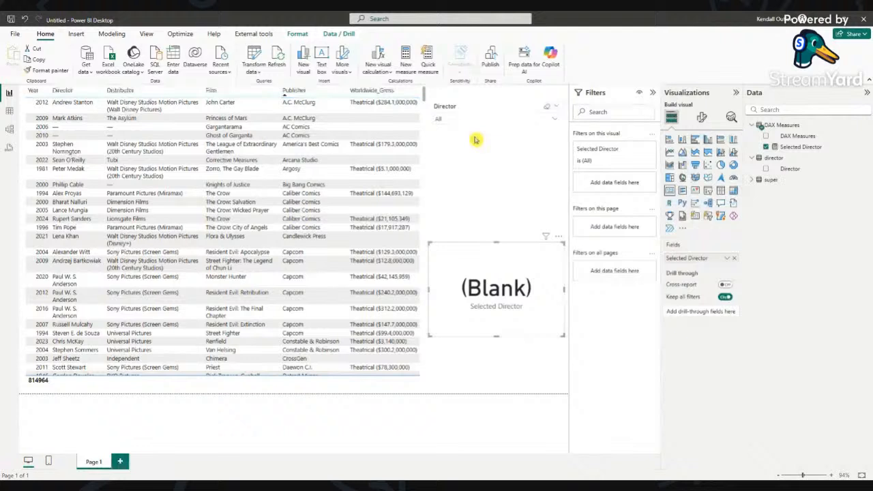
click(557, 120)
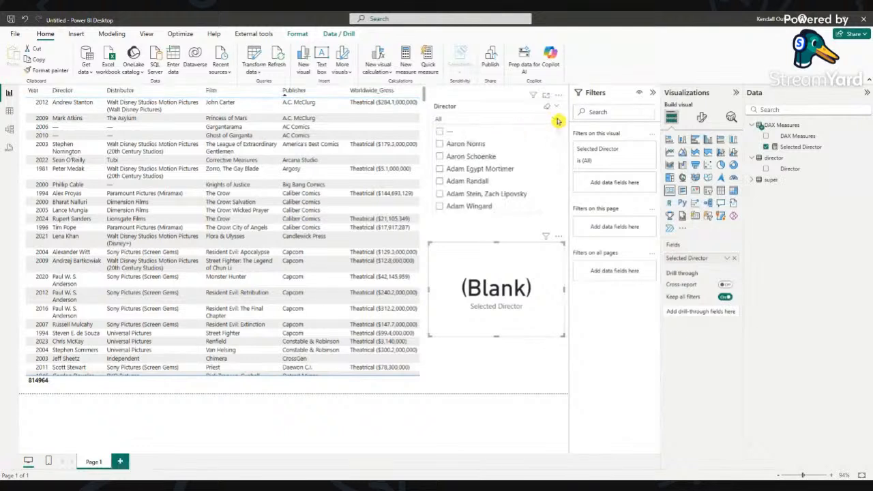
click(477, 145)
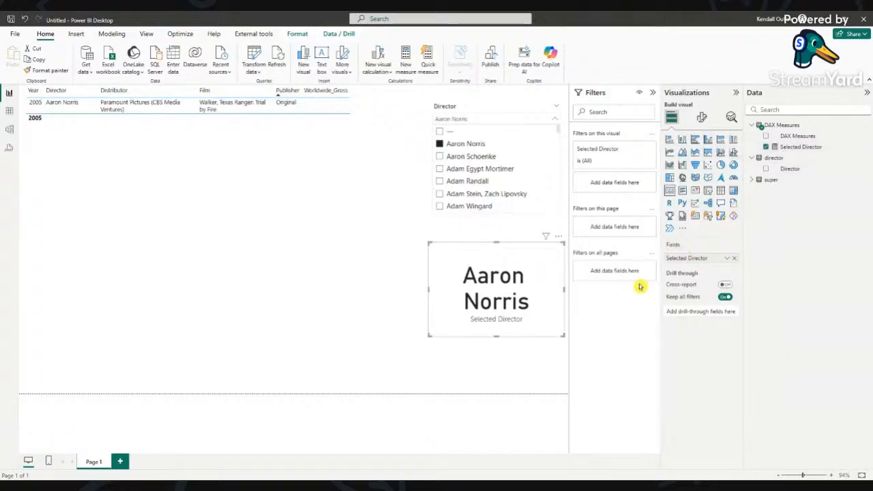
Delete the Selected Director card and clear the Director slicer's selection.
click(515, 255)
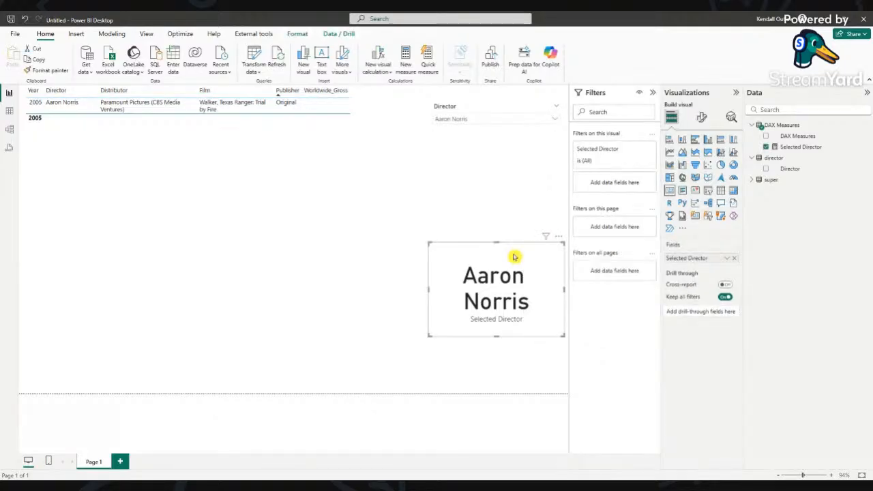
key(Delete)
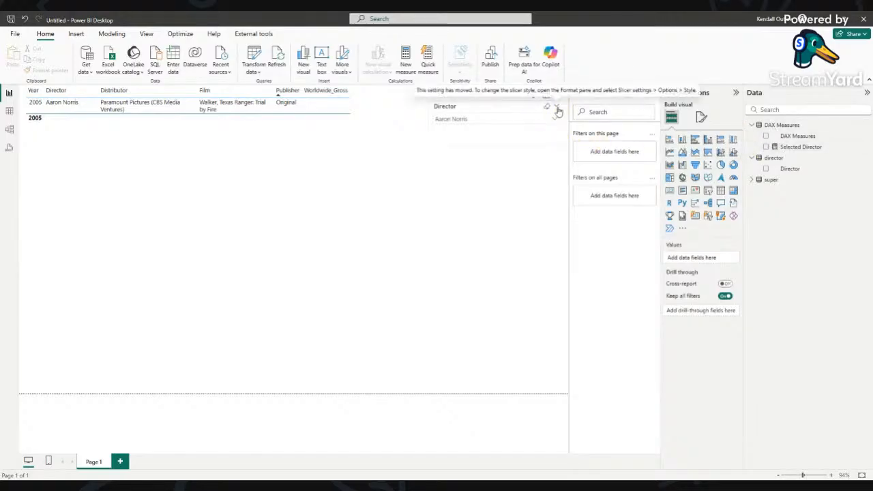
click(547, 107)
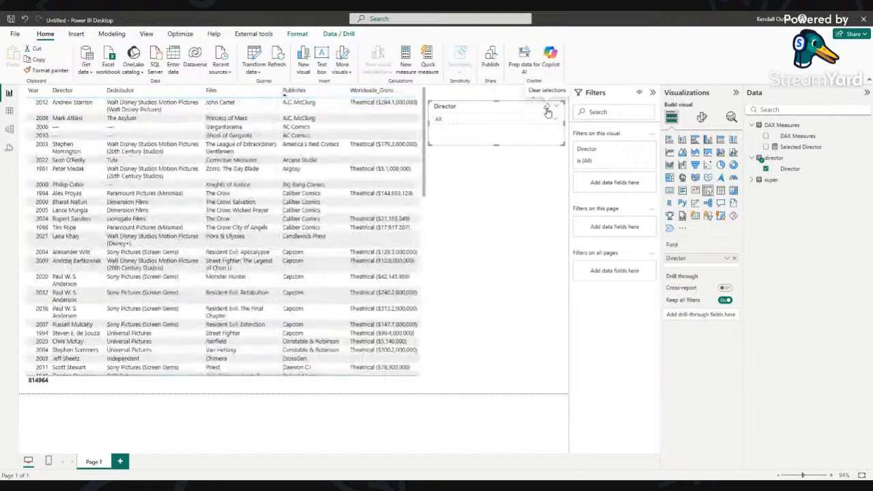
double_click(585, 19)
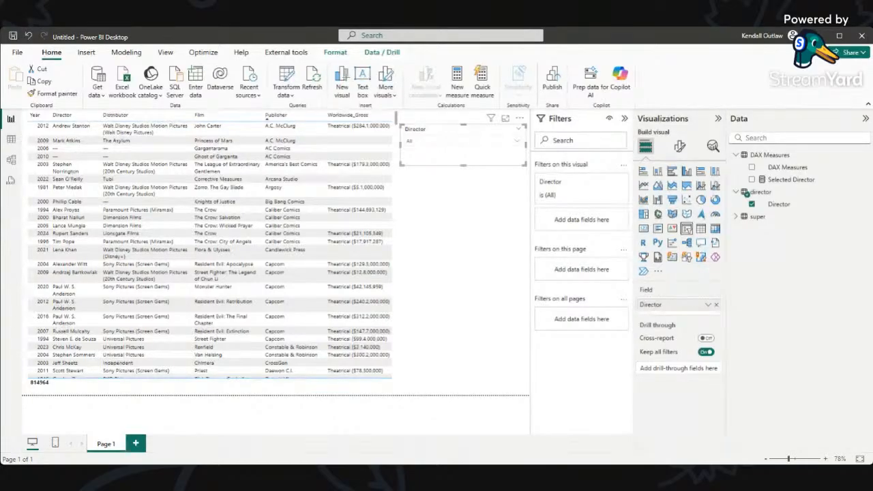
click(839, 36)
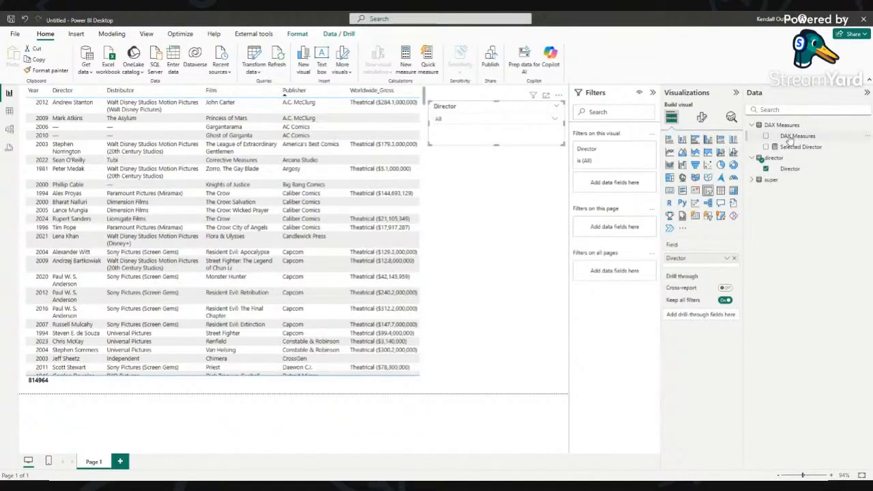
Start a new measure in the DAX Measures table with the formula Selected Part Number = SELECTEDVALUE(Inventory_Data[Part Number]).
click(790, 136)
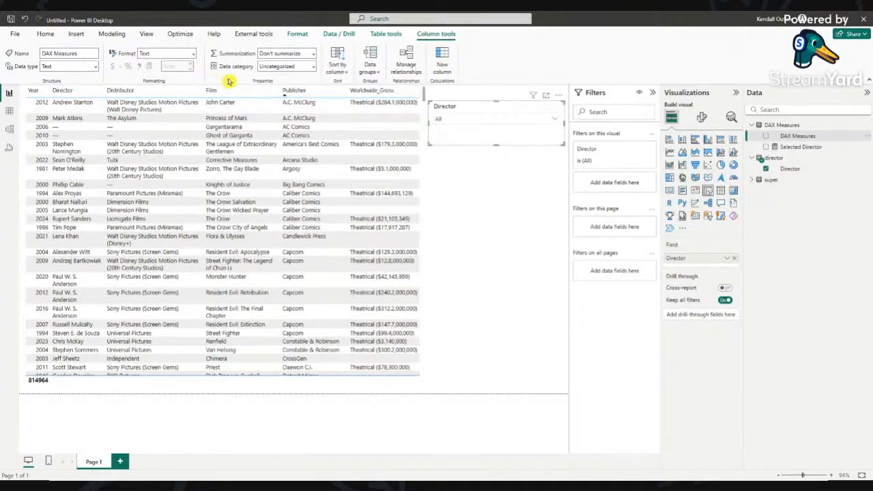
click(58, 36)
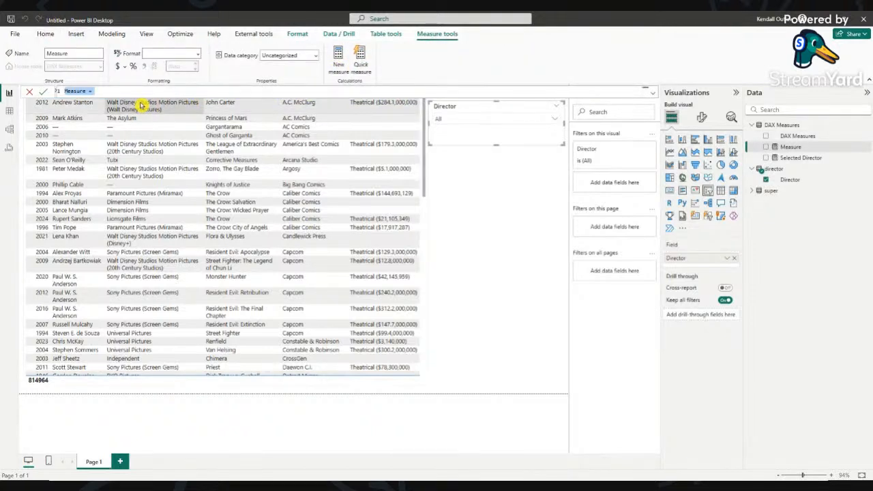
text(Selected Part Number = SELECTEDVALUE(Inventory_Data[Part Number]))
Change the new measure's name in the formula to Selected Film.
click(89, 91)
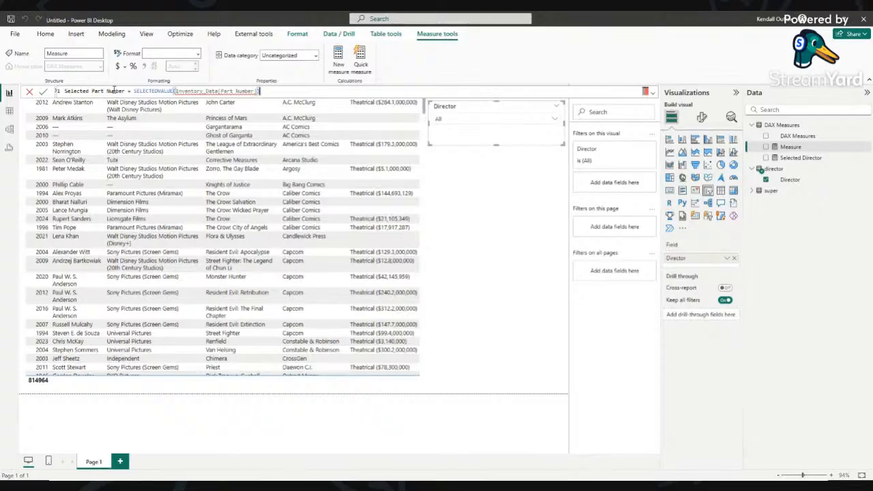
drag(125, 91, 90, 91)
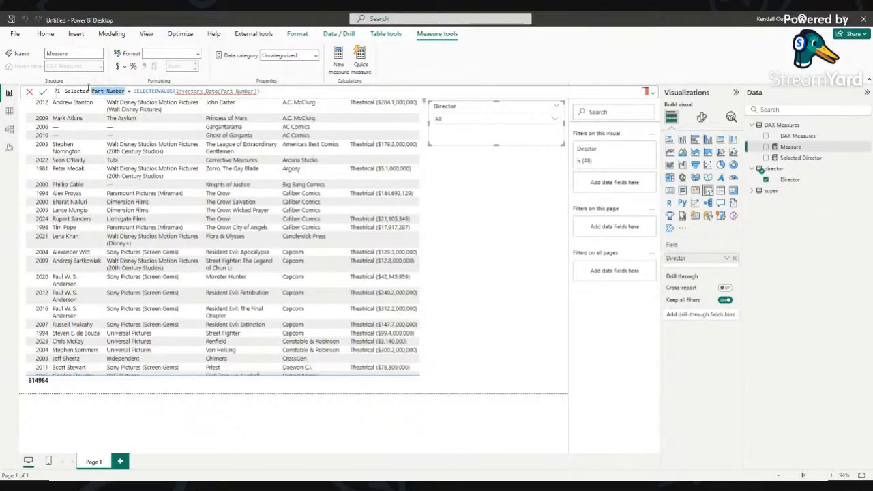
text(Id)
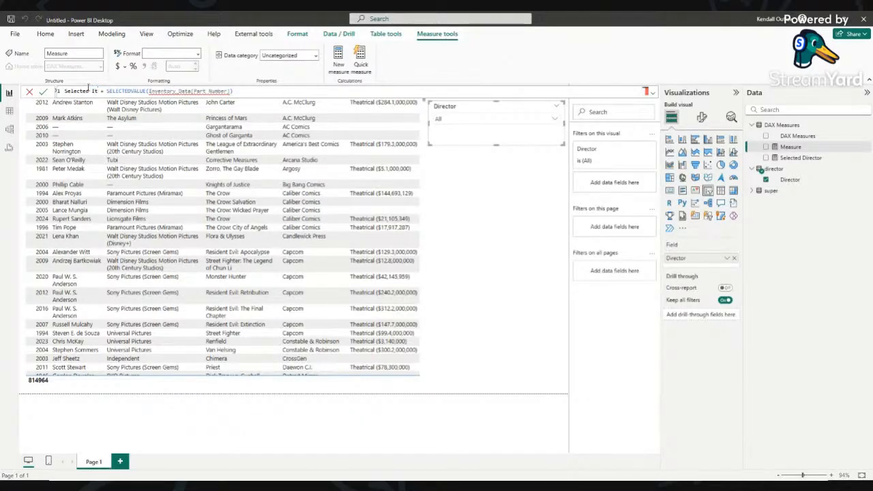
key(BackSpace)
key(BackSpace)
text(Fil)
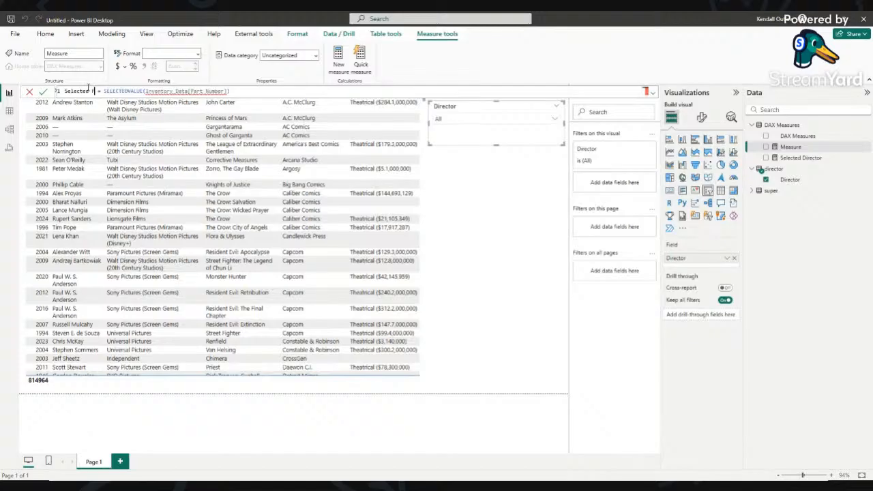
text(m)
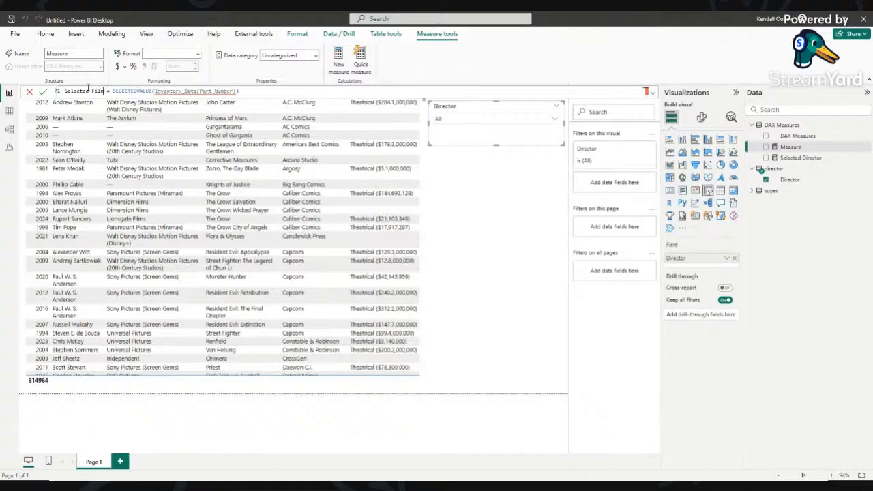
Replace the SELECTEDVALUE argument with super[Film], commit the measure and deselect it.
drag(241, 91, 155, 91)
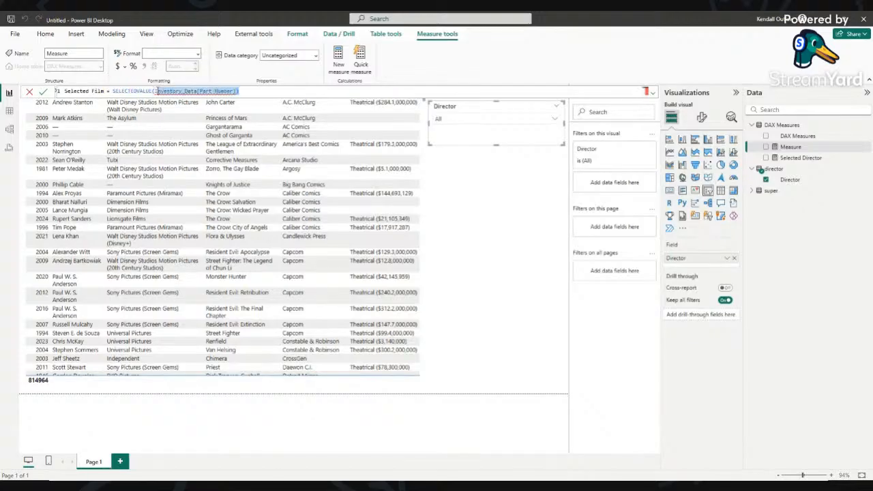
key(BackSpace)
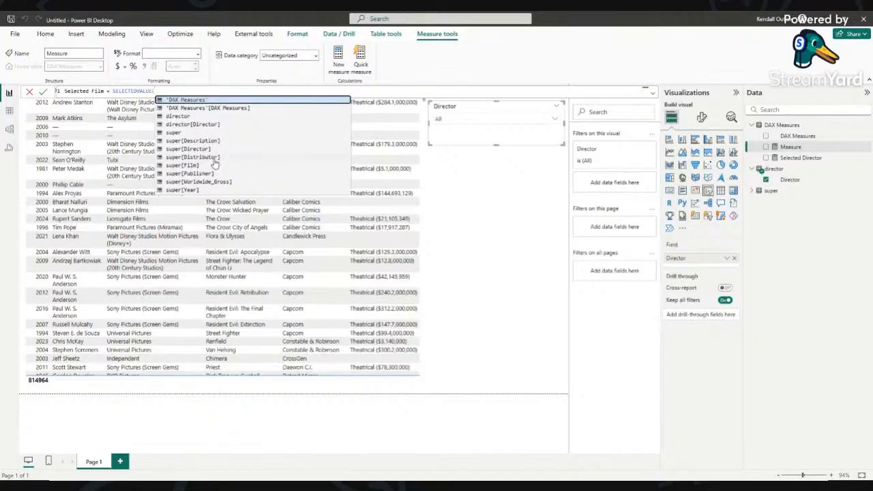
click(179, 165)
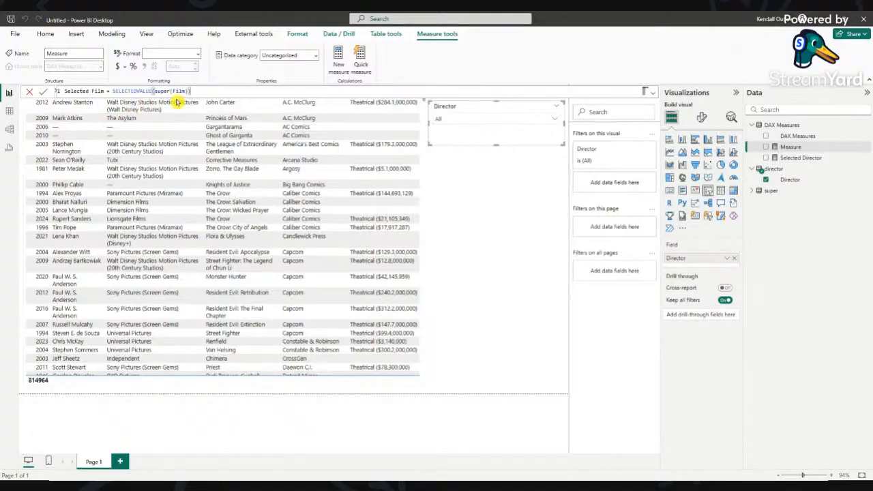
click(43, 92)
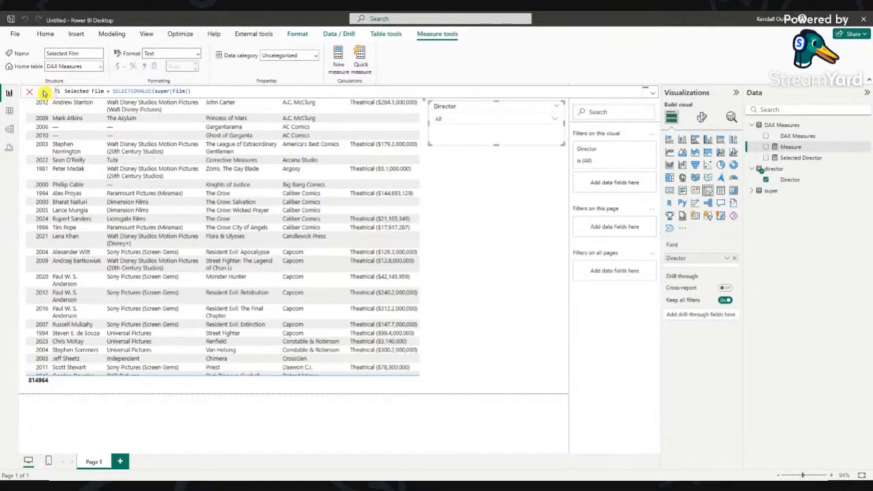
click(488, 210)
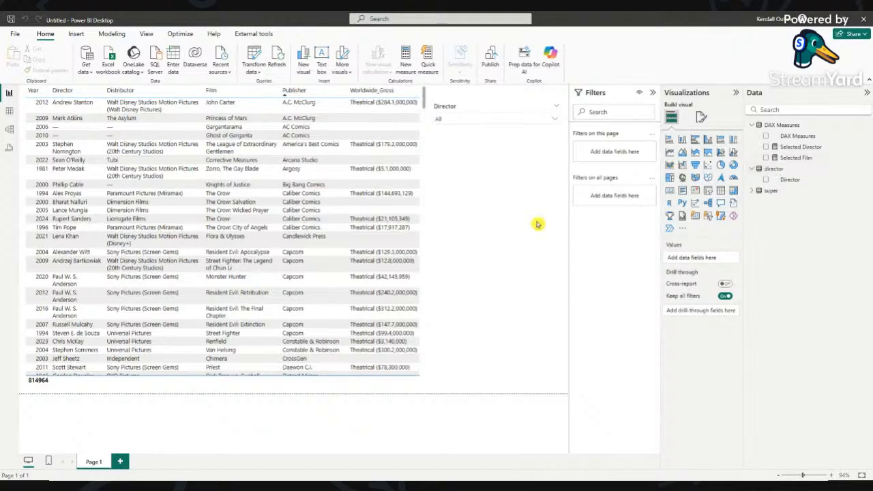
Add a card below the Director slicer, select the Zorro, The Gay Blade row in the table and assign Selected Director to the card.
click(669, 195)
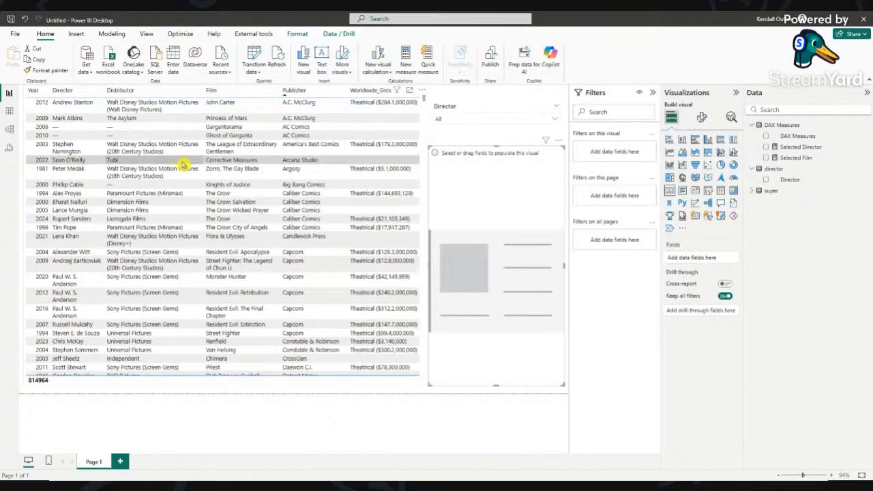
click(95, 177)
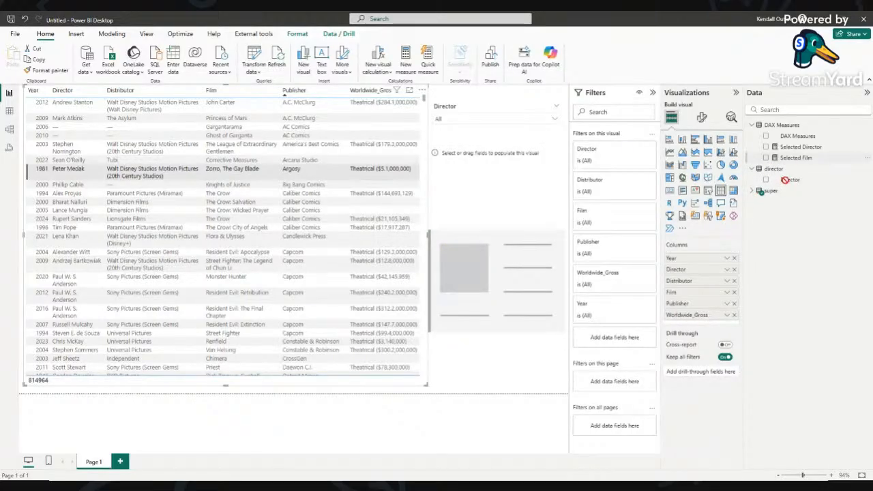
click(479, 279)
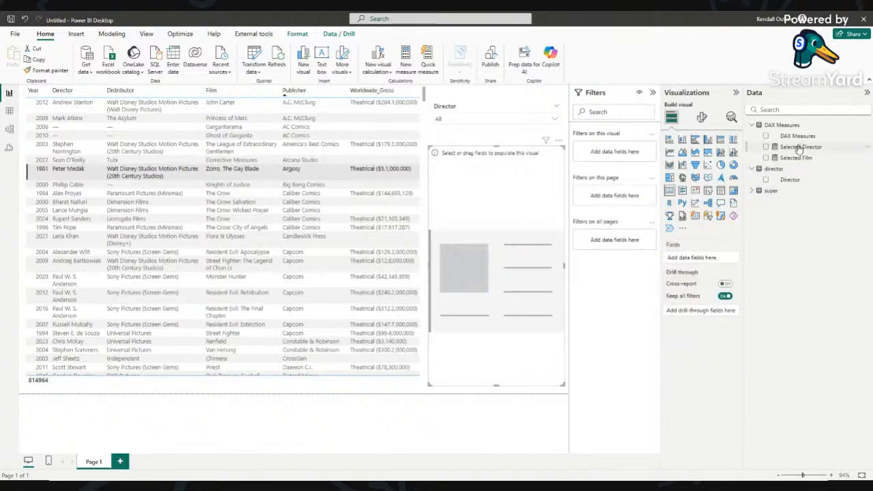
drag(710, 258, 712, 258)
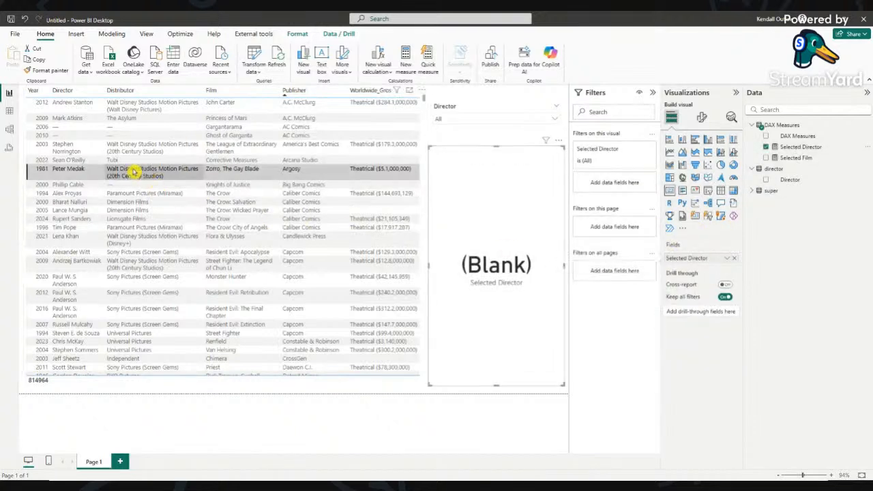
Reselect the Zorro, The Gay Blade row and replace the card's Selected Director measure with Selected Film.
click(73, 171)
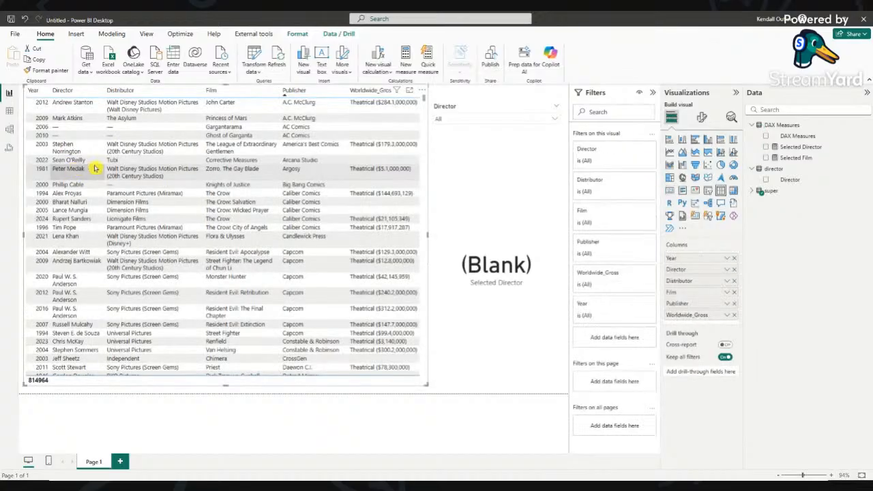
click(88, 175)
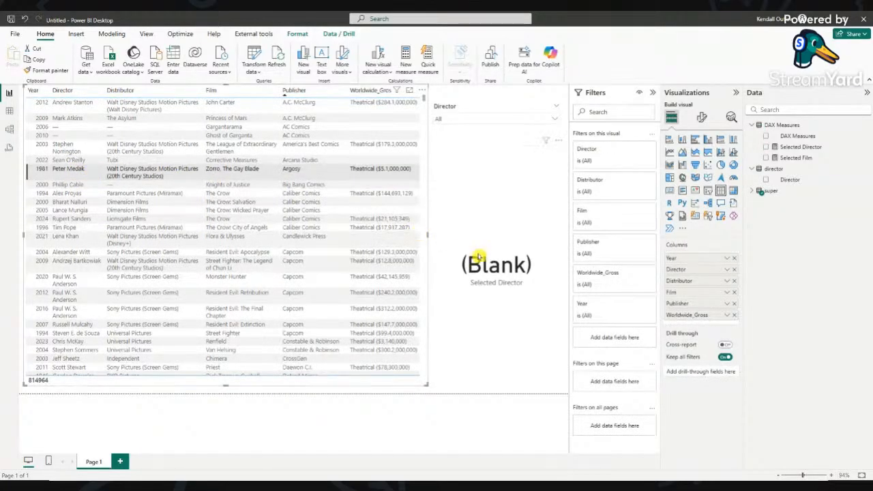
click(545, 292)
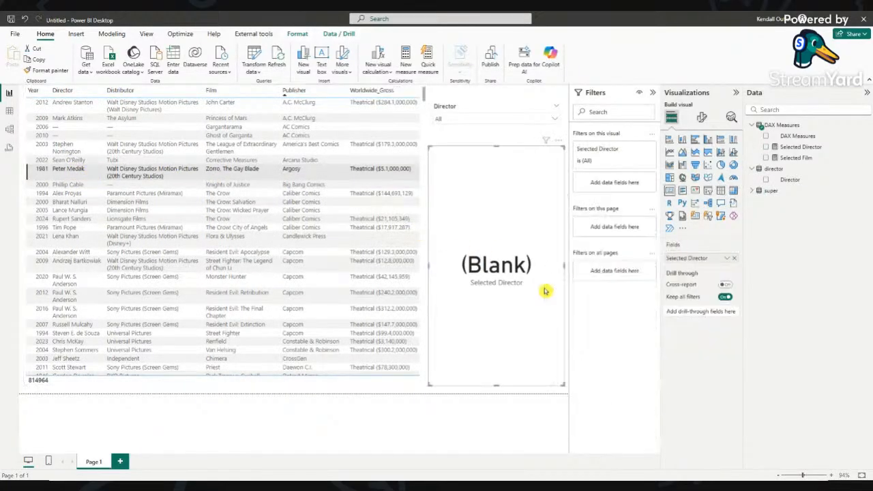
click(766, 157)
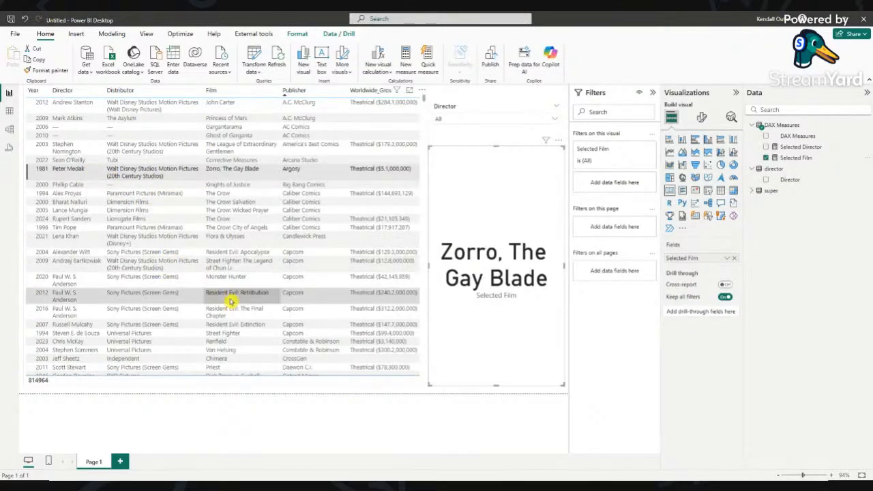
Test the card by selecting Resident Evil: Apocalypse, Street Fighter: The Legend of Chun Li and The Green Knight in the film table.
click(247, 256)
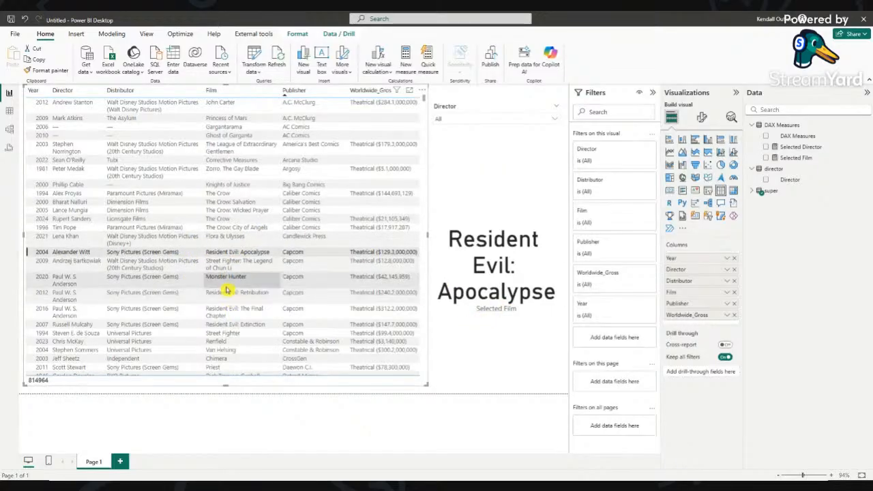
scroll(228, 289, down, 3)
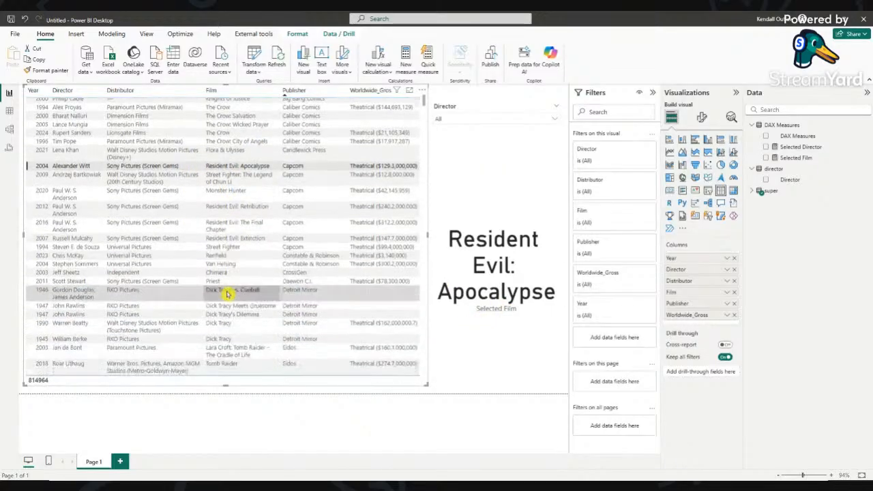
click(262, 180)
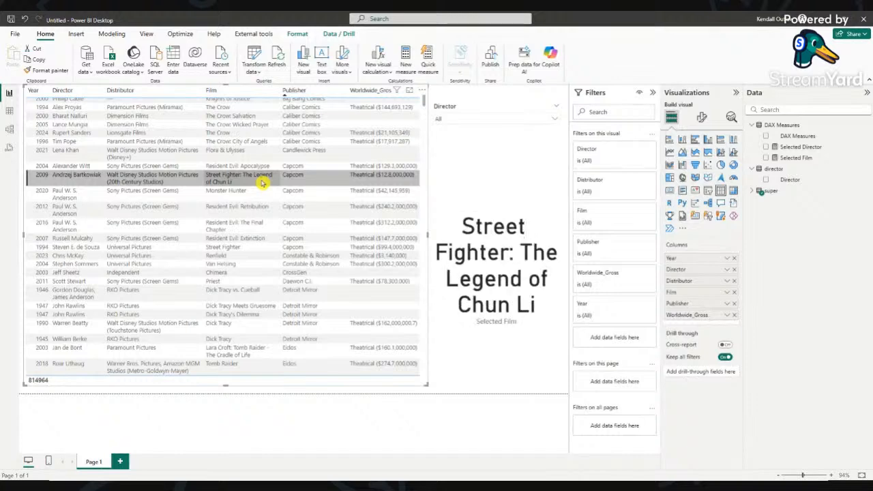
scroll(259, 287, down, 8)
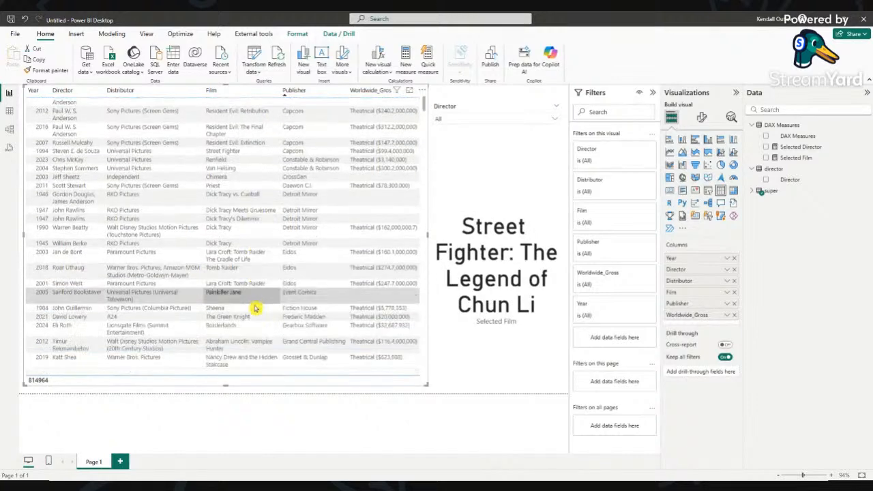
click(253, 284)
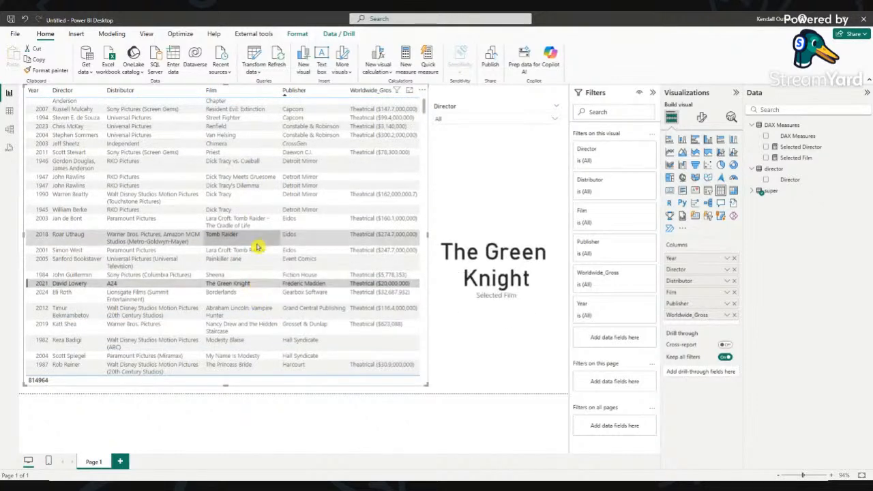
Check the Selected Film card by selecting the G.I. Joe: Retaliation row in the film table.
scroll(249, 307, down, 10)
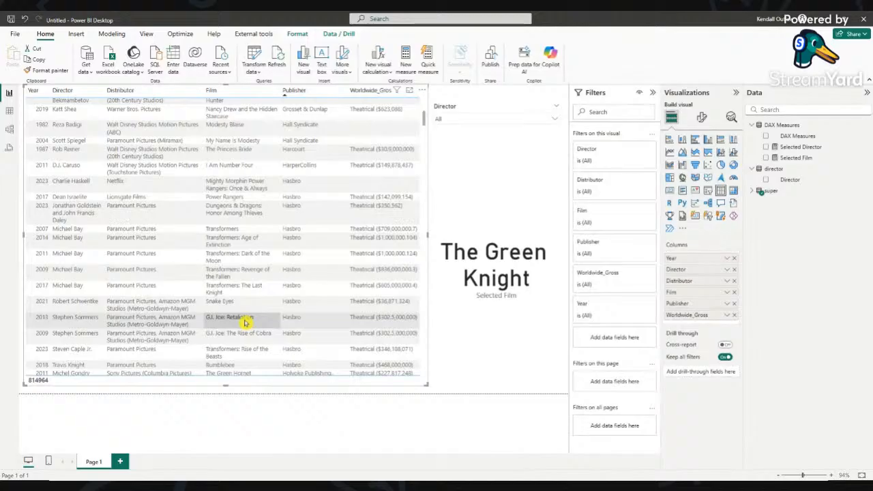
click(245, 322)
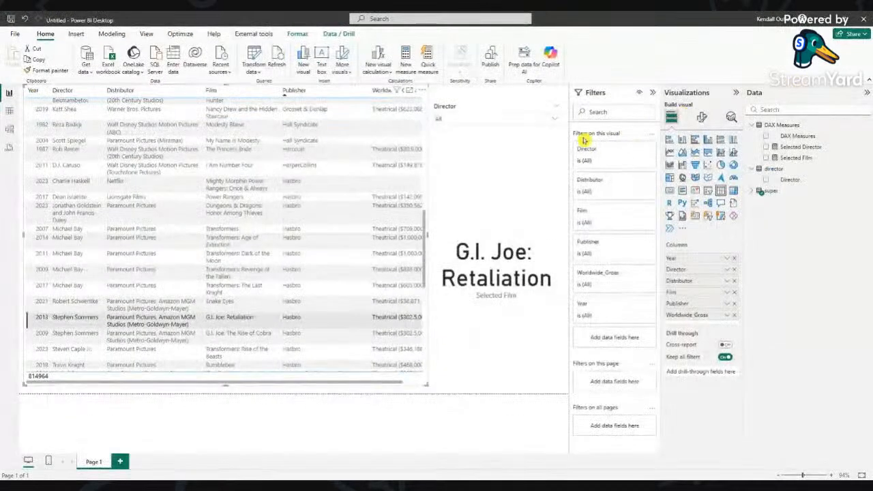
Delete the Selected Film card and move the Director slicer down to leave room for a visual above it.
click(511, 197)
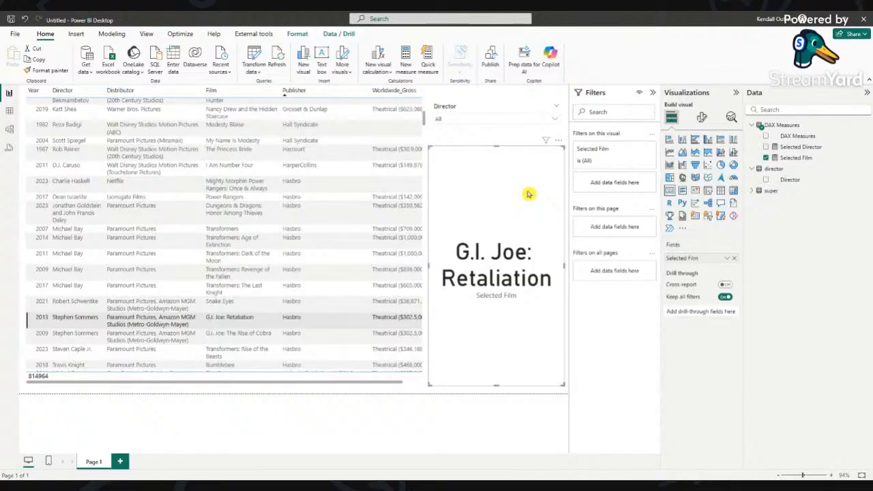
key(Delete)
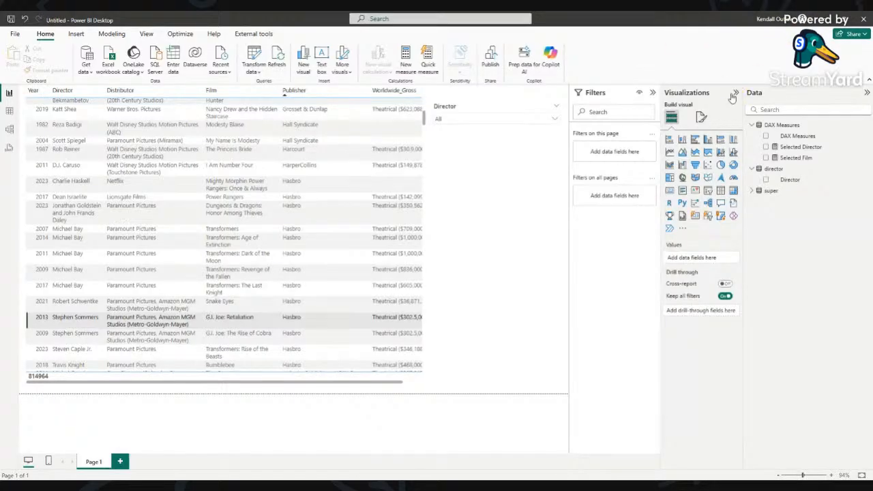
drag(481, 103, 486, 201)
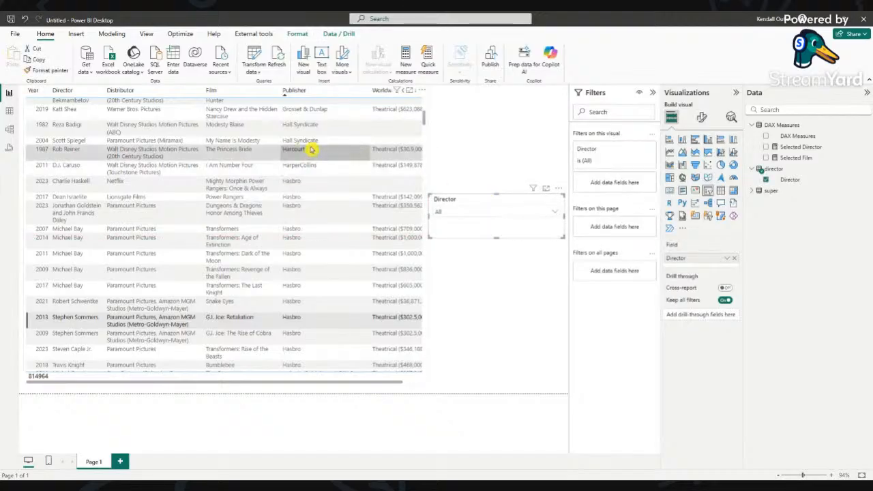
click(487, 130)
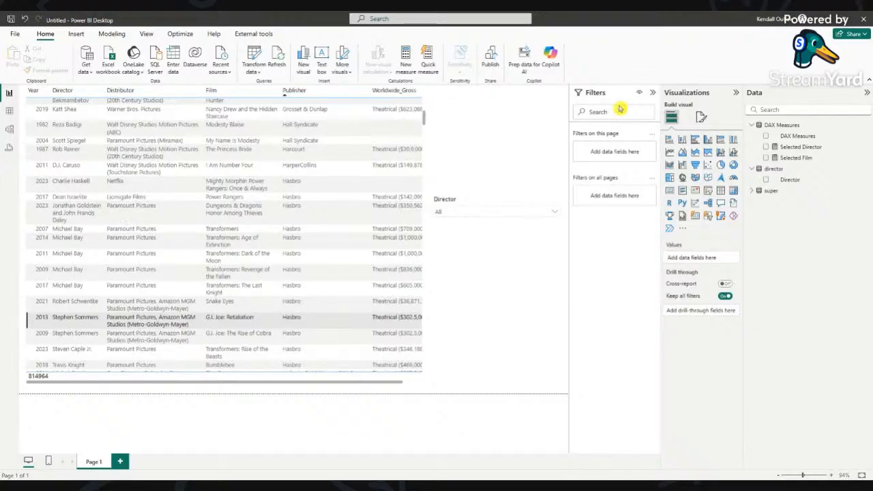
Create a new measure in the DAX Measures table and paste in the copied Selection Made formula.
click(778, 126)
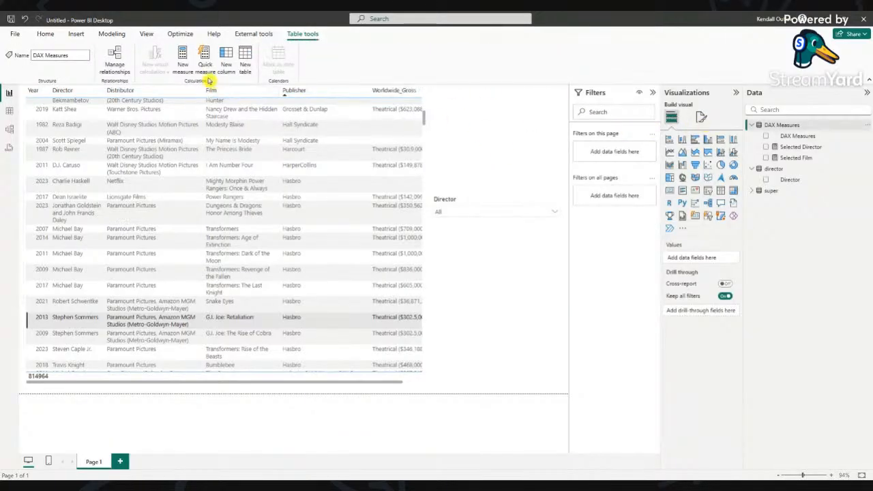
click(183, 68)
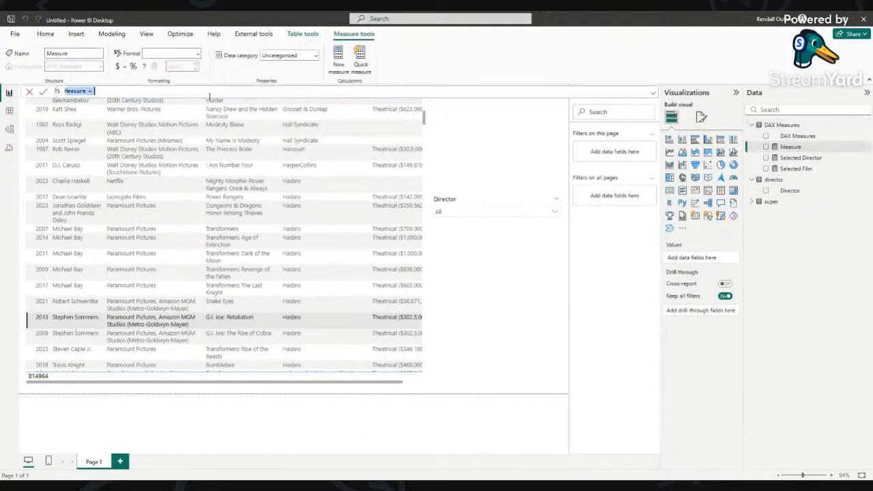
key(ctrl+v)
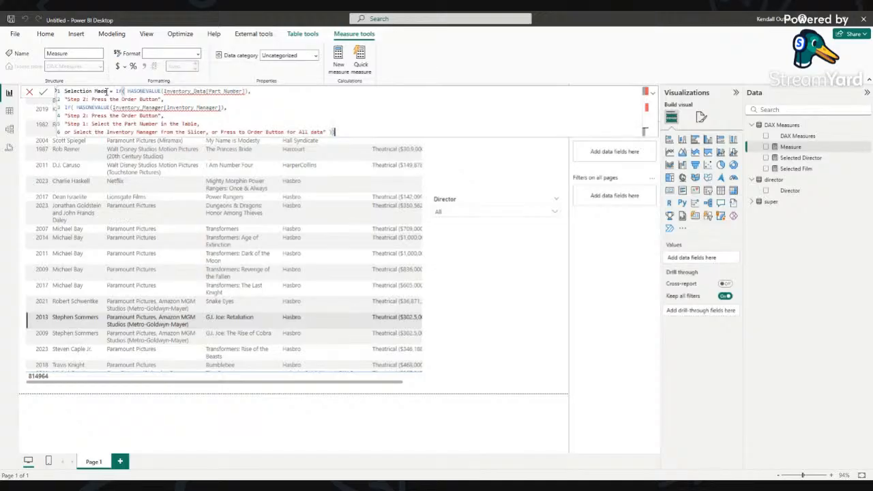
Replace the first HASONEVALUE argument with super[Film] and shorten its message to "Step 2: Press the Button".
mouse_move(247, 94)
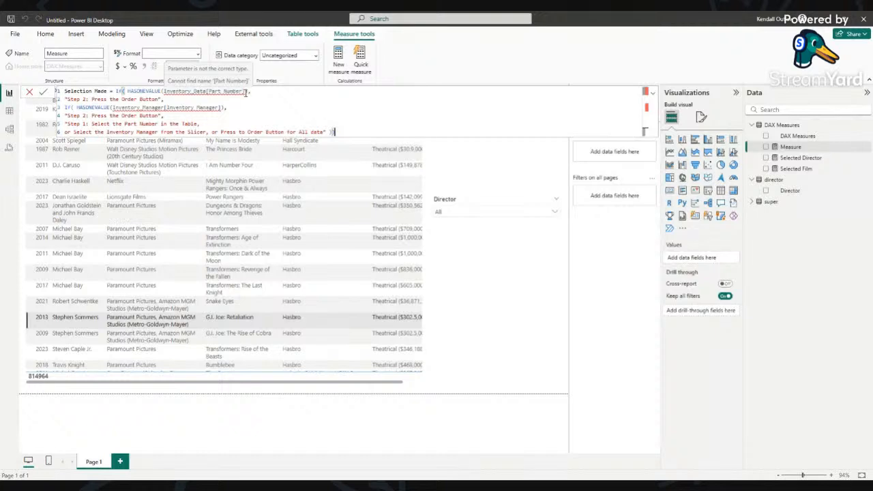
drag(245, 91, 165, 91)
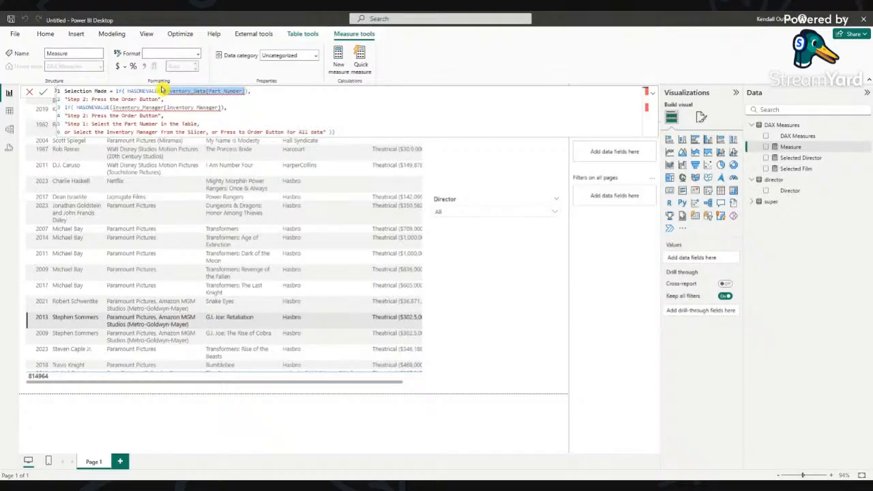
key(BackSpace)
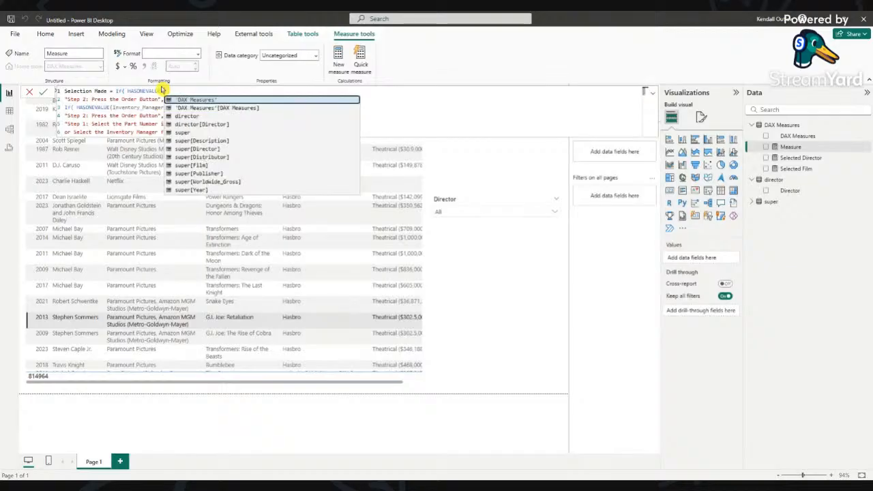
click(214, 166)
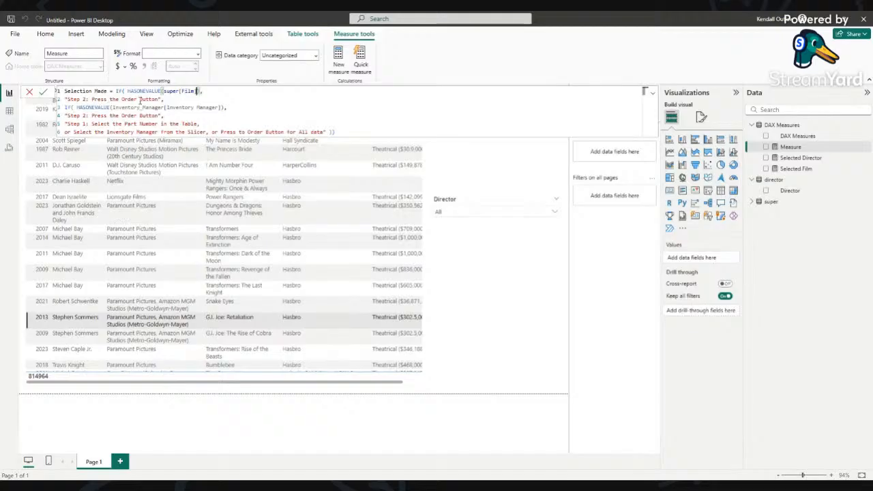
drag(138, 99, 116, 99)
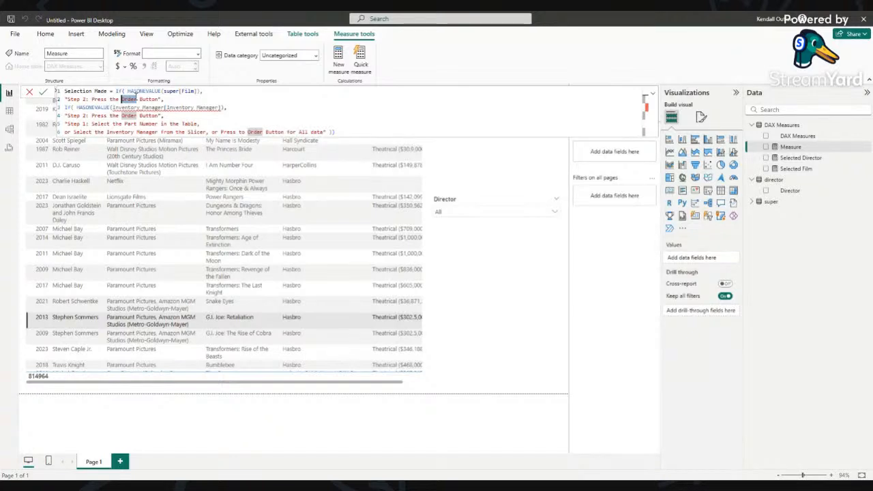
key(BackSpace)
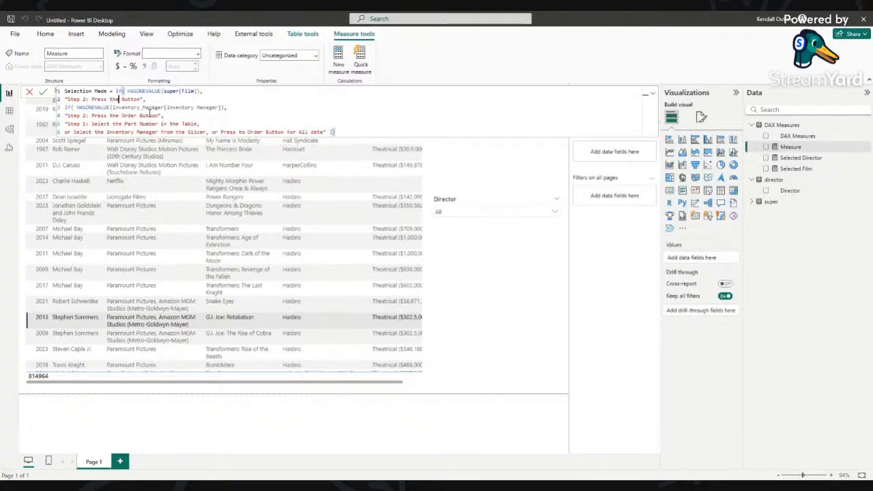
Replace the second HASONEVALUE argument with director[Director] and remove the word Order from the Step 2 message below it.
click(225, 108)
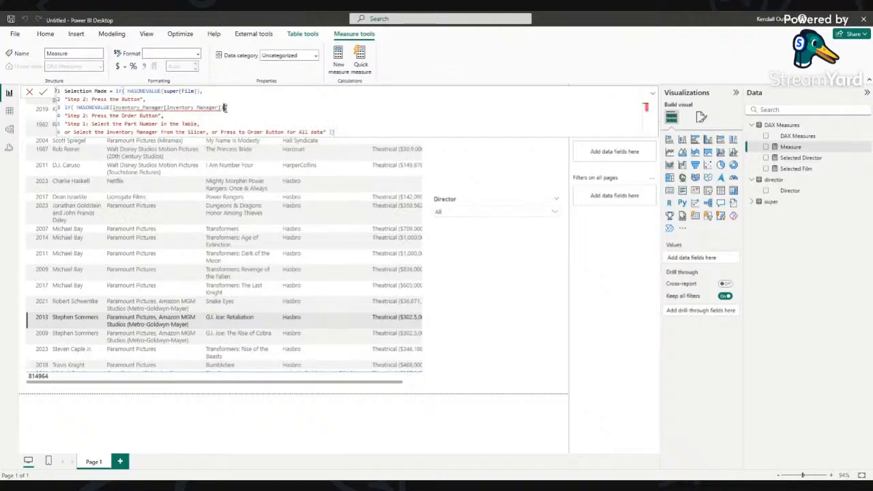
drag(225, 108, 112, 108)
click(230, 108)
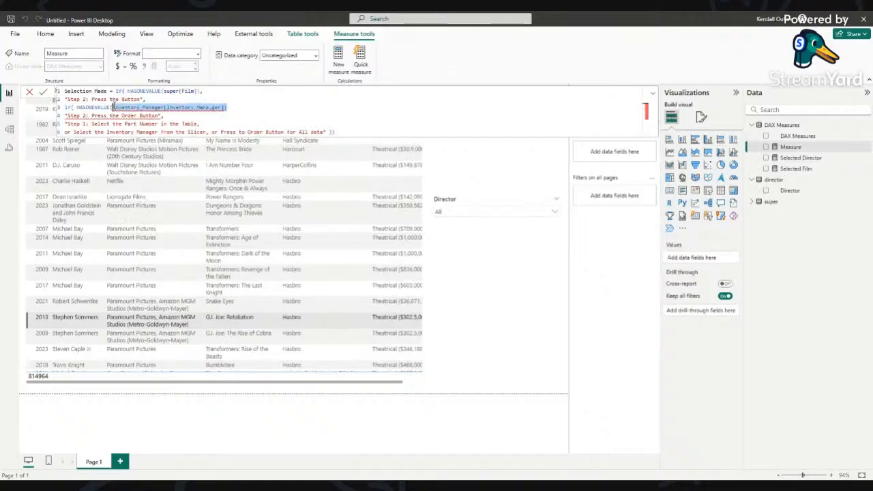
key(BackSpace)
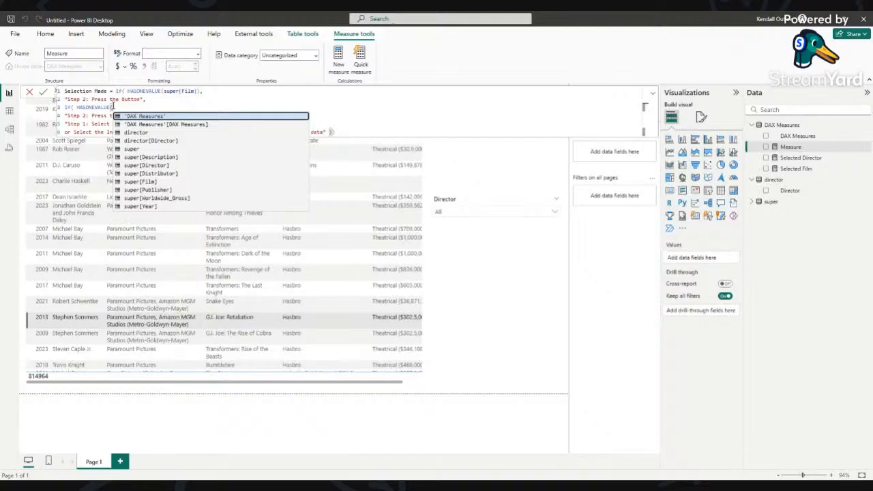
click(165, 140)
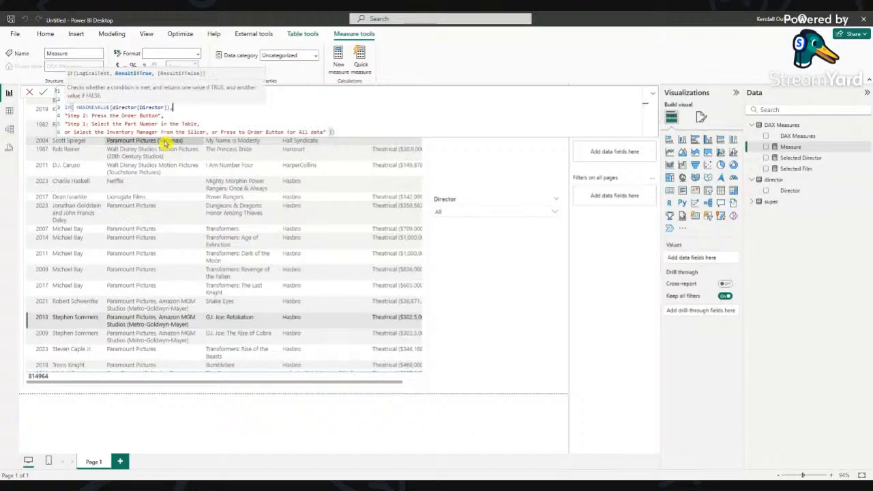
text(,)
click(139, 116)
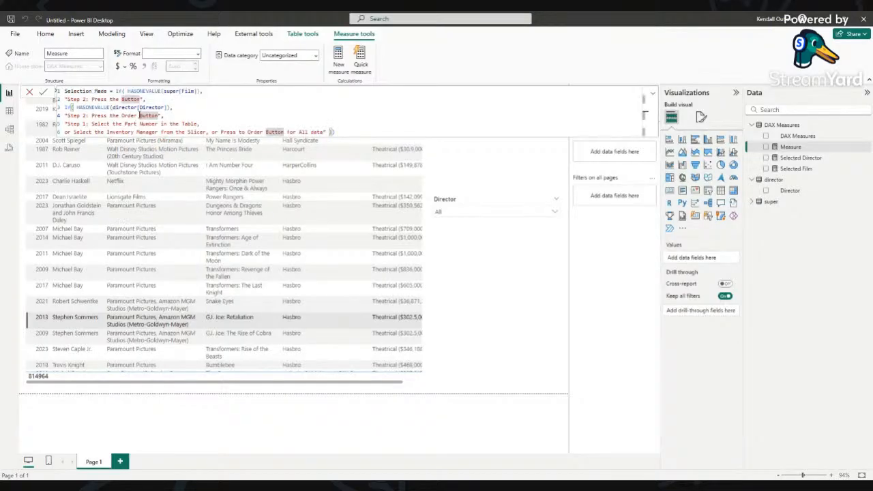
key(BackSpace)
key(BackSpace)
key(BackSpace)
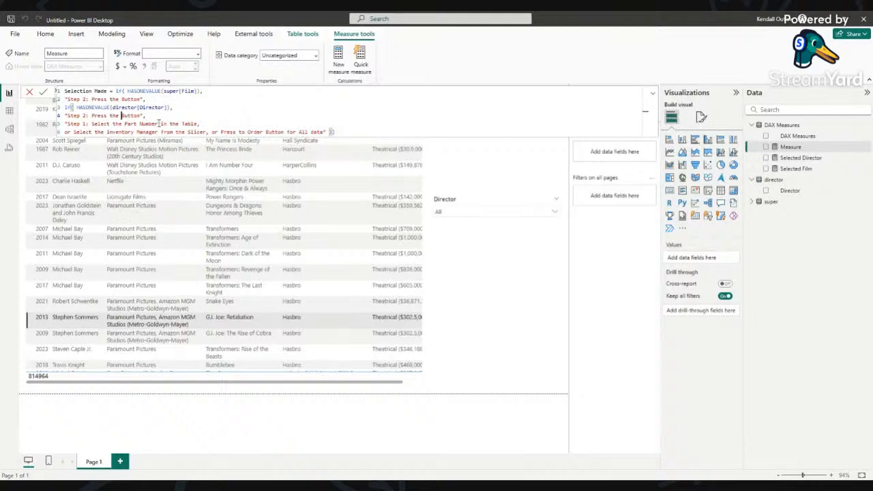
In the Step 1 message, replace Part Number with Film and Inventory Manager with Director.
click(159, 123)
key(BackSpace)
key(BackSpace)
key(BackSpace)
key(BackSpace)
key(BackSpace)
key(BackSpace)
key(BackSpace)
key(BackSpace)
key(BackSpace)
key(BackSpace)
key(BackSpace)
text(Film)
drag(157, 132, 104, 132)
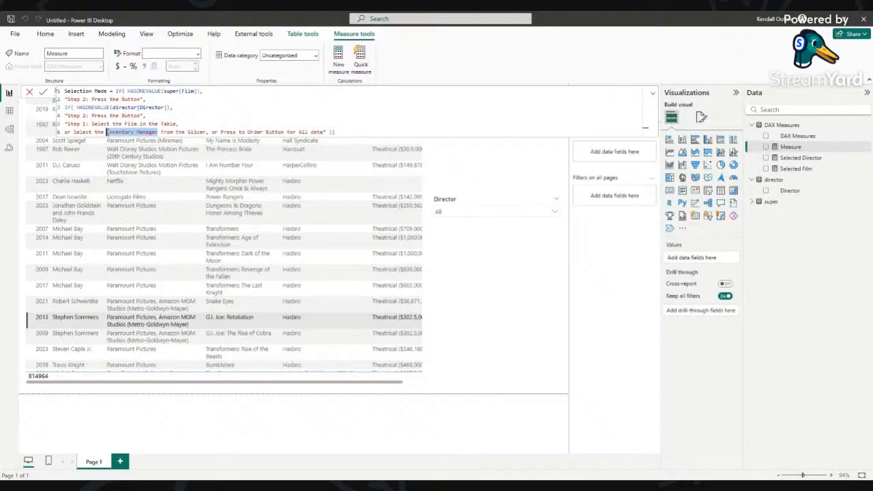
text(Film)
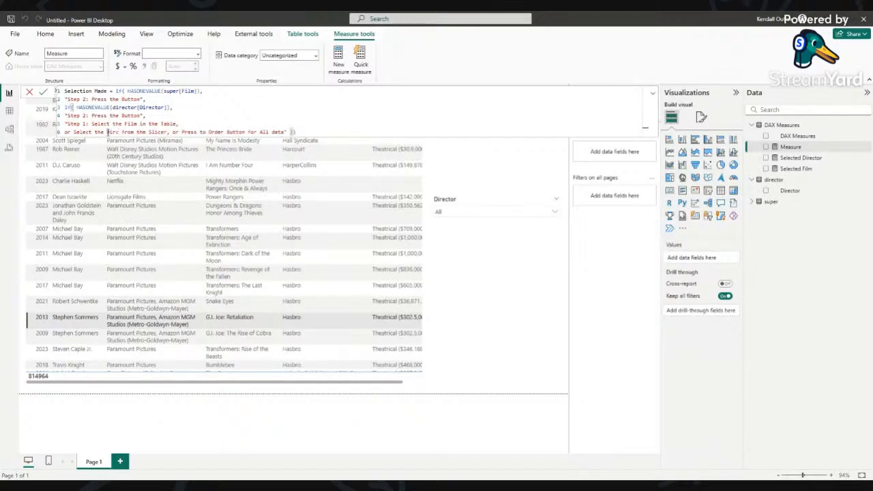
text(Director)
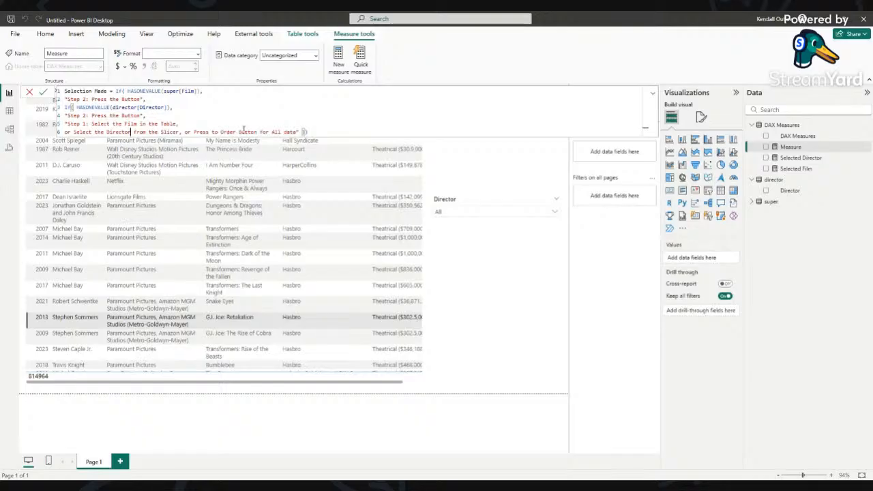
Shorten the end of the Step 1 message to "or Press Button for All data" and commit the Selection Made measure.
click(239, 131)
key(BackSpace)
key(BackSpace)
key(BackSpace)
key(BackSpace)
key(BackSpace)
key(BackSpace)
key(BackSpace)
key(BackSpace)
key(BackSpace)
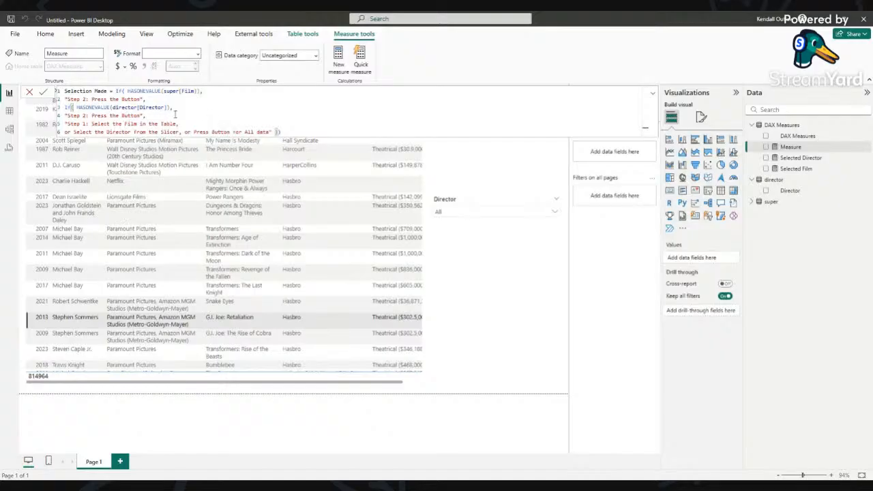
click(44, 92)
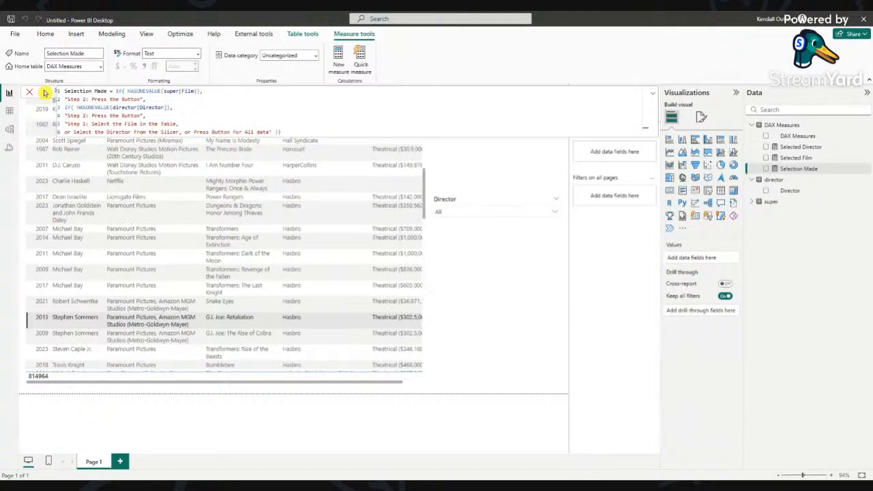
Add a card showing Selection Made above the Director slicer and deselect the G.I. Joe: Retaliation row in the table.
click(520, 179)
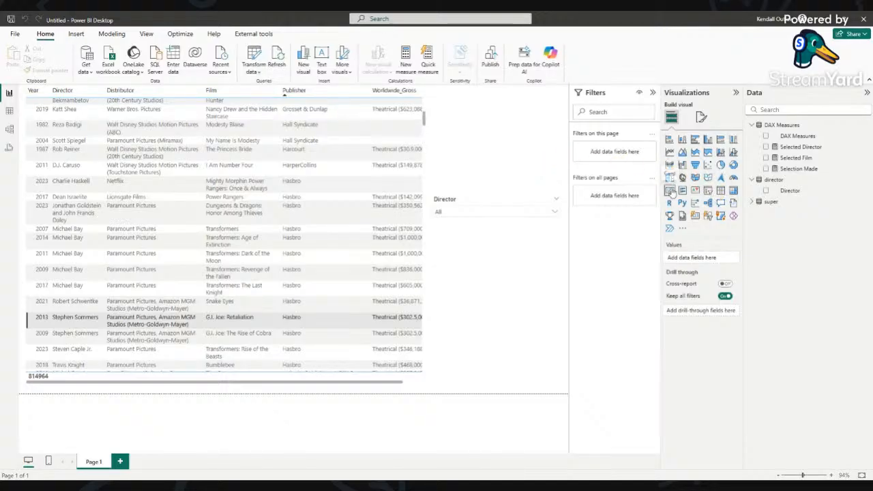
click(671, 192)
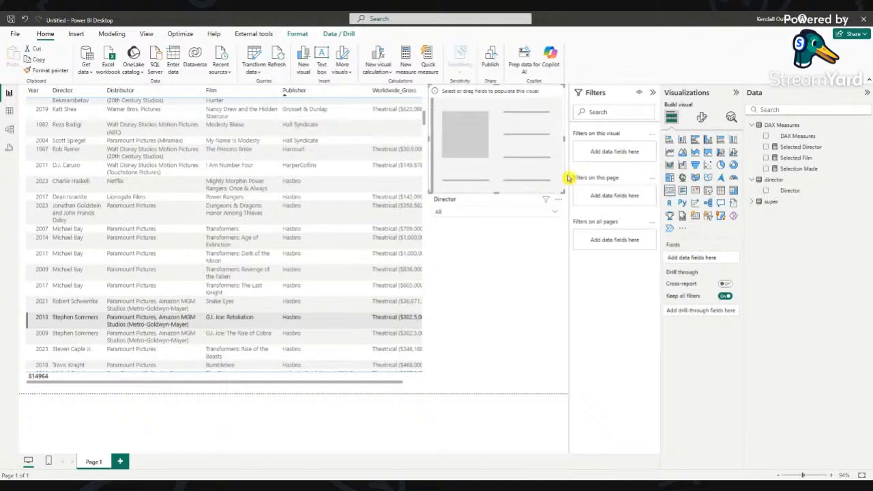
click(766, 168)
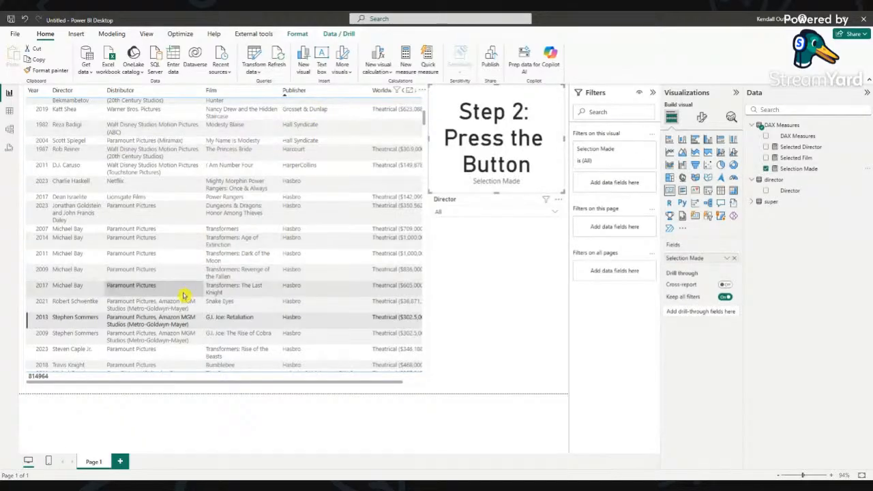
click(158, 319)
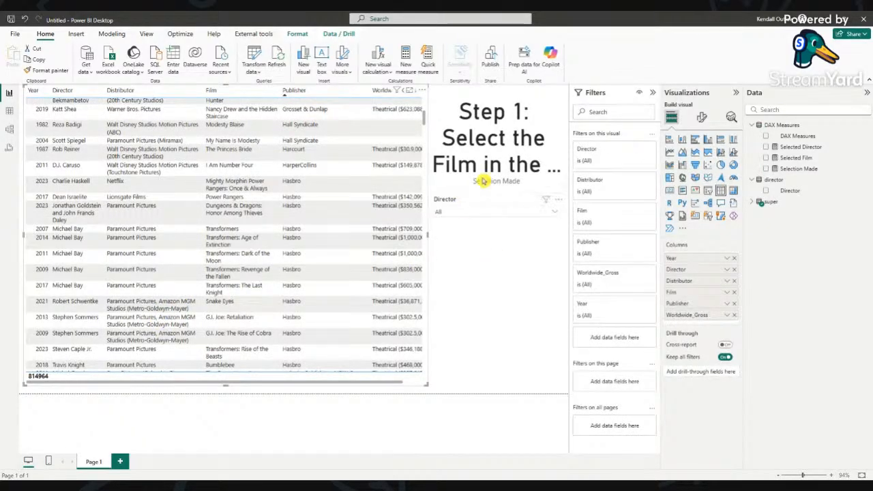
Set the Selection Made card's callout value font size to 20.
click(519, 138)
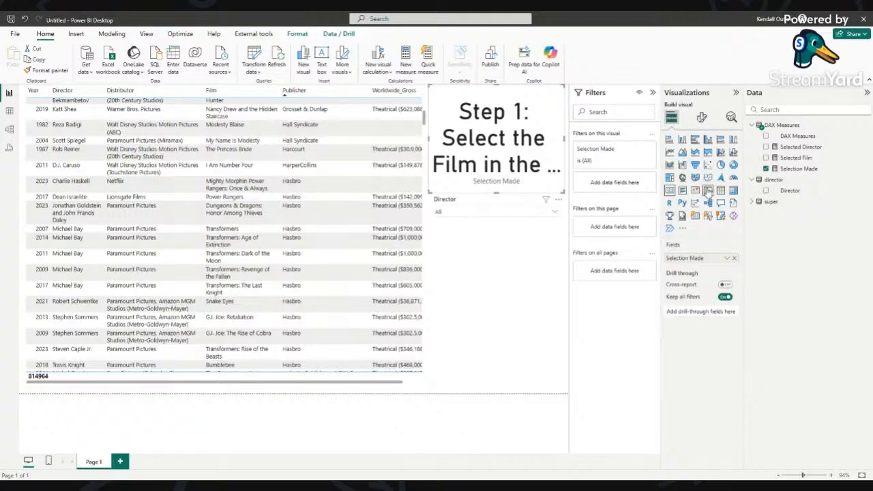
click(702, 117)
click(675, 201)
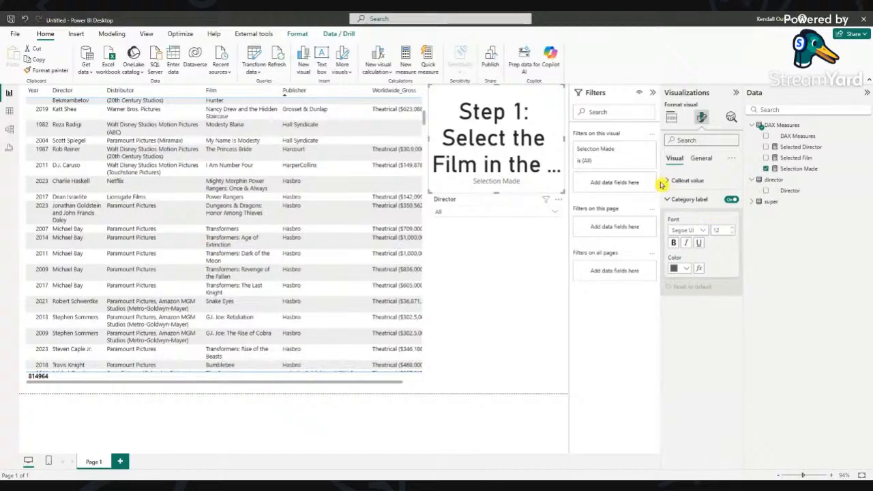
click(665, 181)
double_click(716, 211)
text(20)
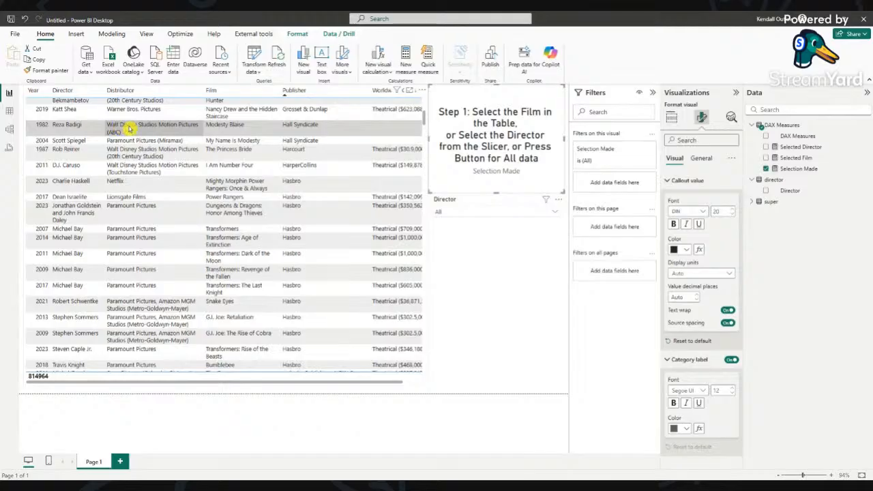
Test the Selection Made card by selecting and deselecting the Modesty Blaise row in the film table.
click(256, 130)
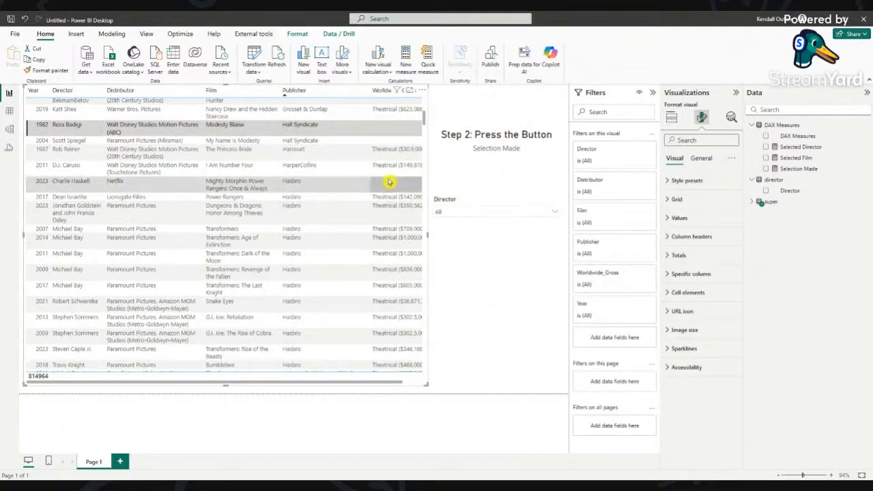
click(212, 125)
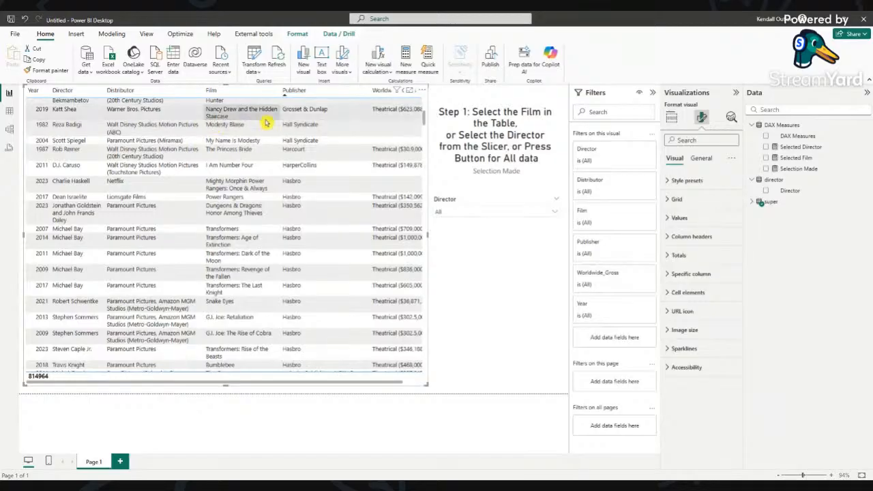
Recheck the instruction card's message with the Modesty Blaise row selected, and clear the row and table selection.
click(223, 125)
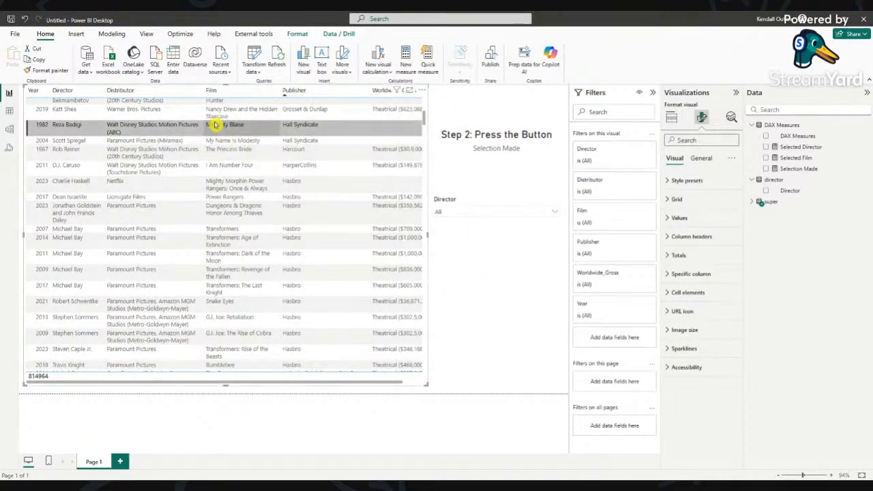
click(215, 125)
click(503, 332)
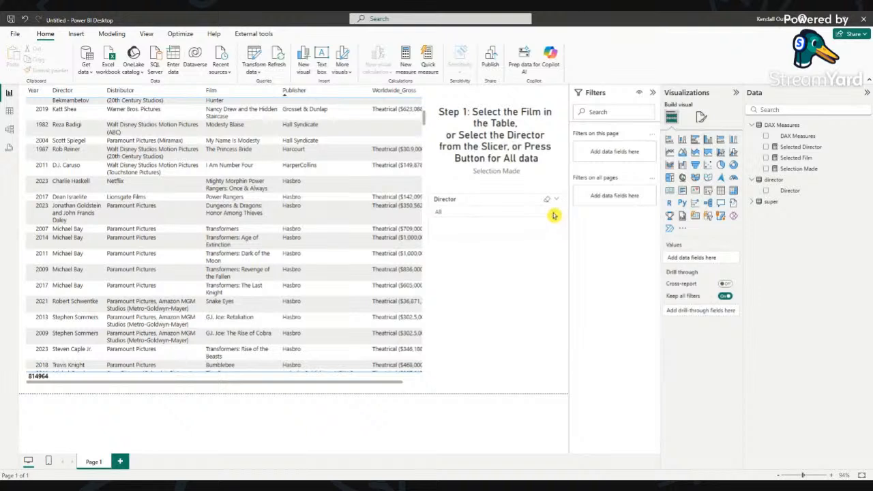
Check the instruction card's message with the Director slicer filtered to Adam Egypt Mortimer, and clear that filter.
click(552, 213)
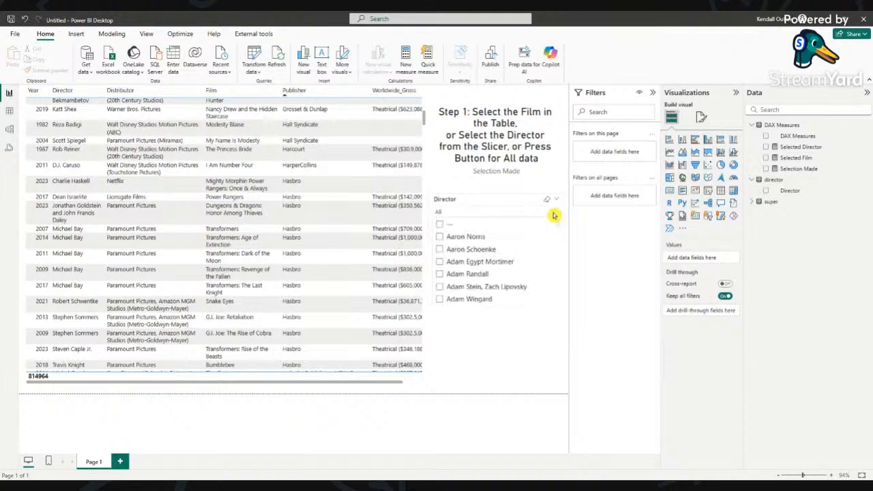
click(469, 266)
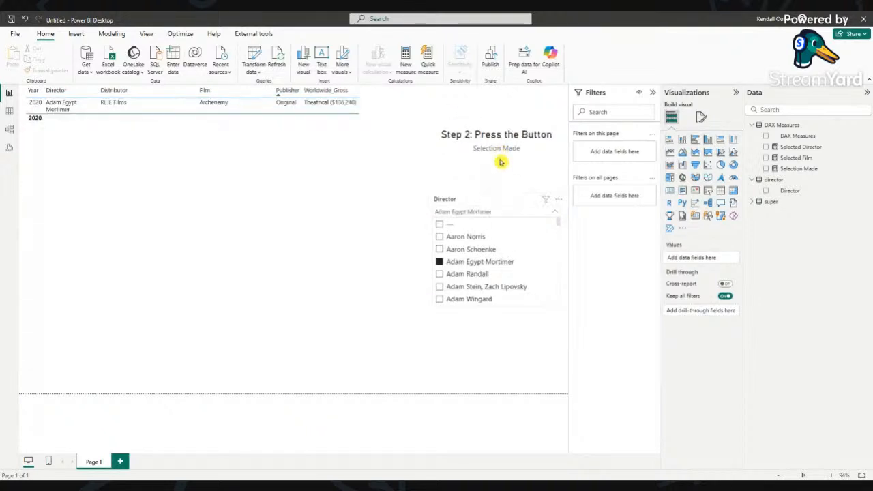
click(494, 337)
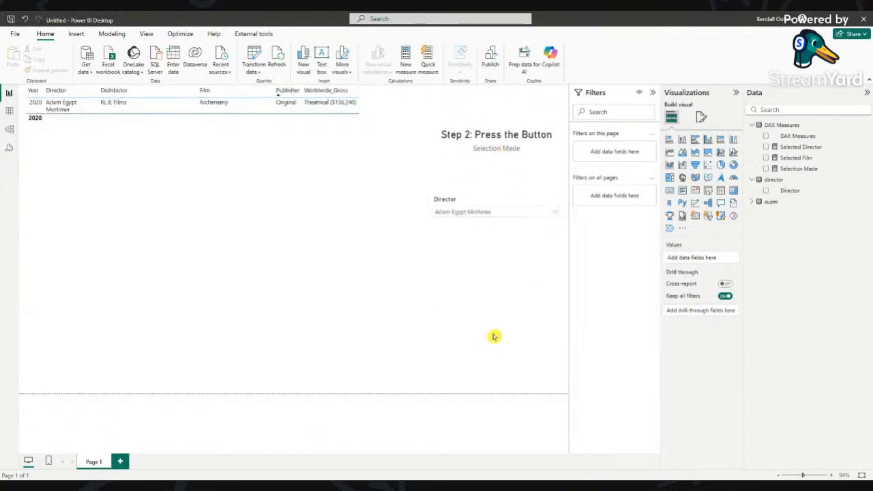
click(482, 211)
click(448, 263)
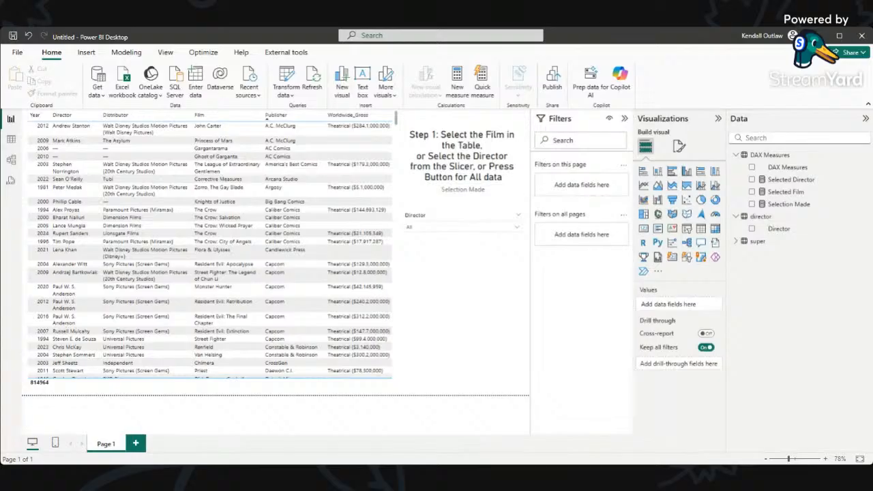
Set the background color of the Selection Made card to blue.
click(485, 138)
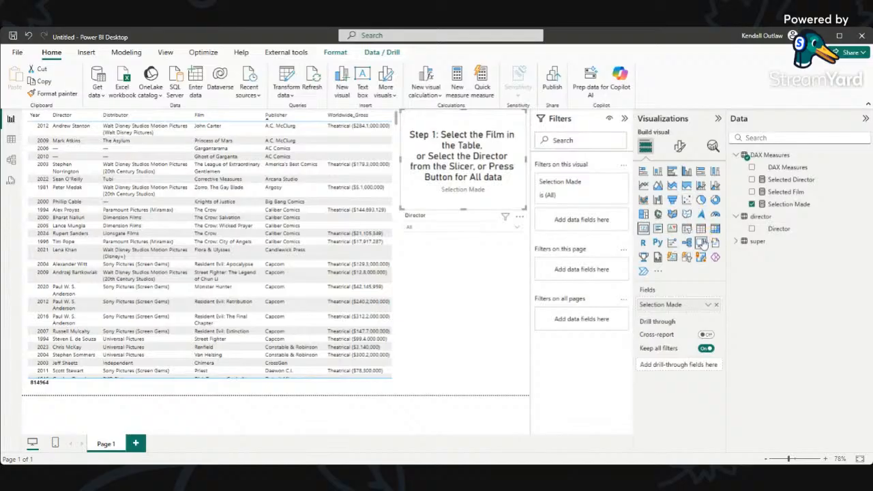
click(680, 148)
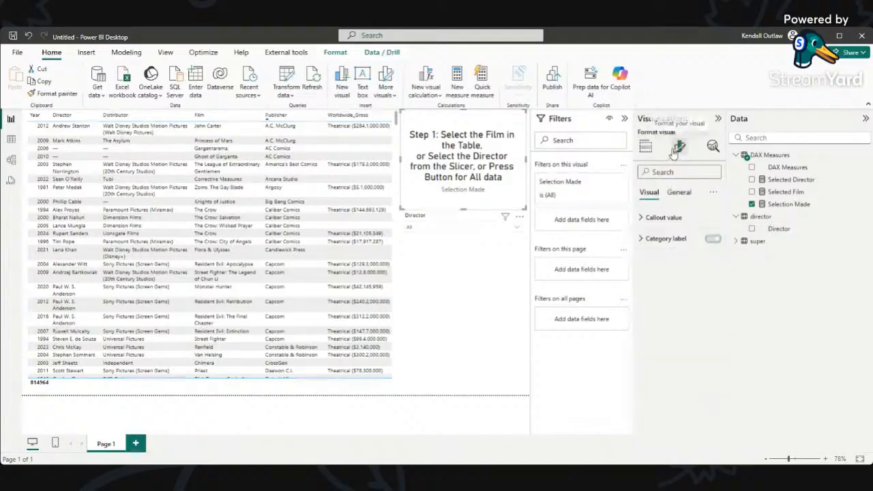
click(678, 194)
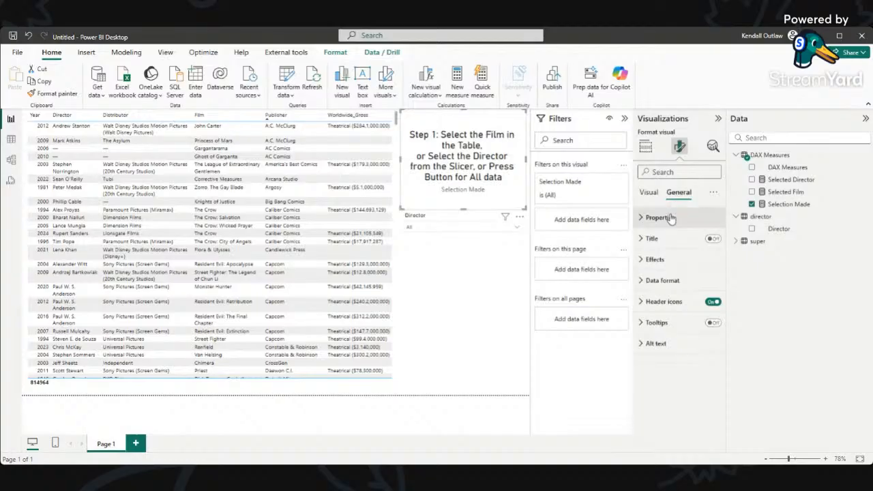
click(653, 195)
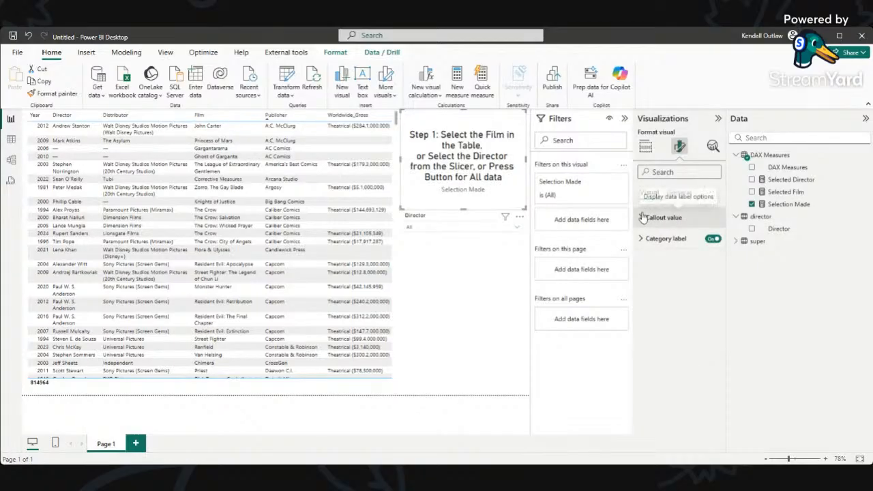
click(658, 217)
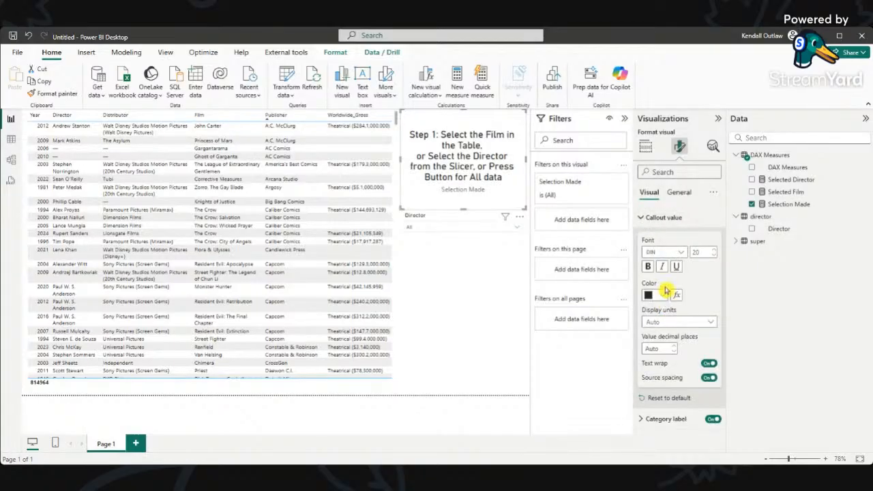
click(676, 218)
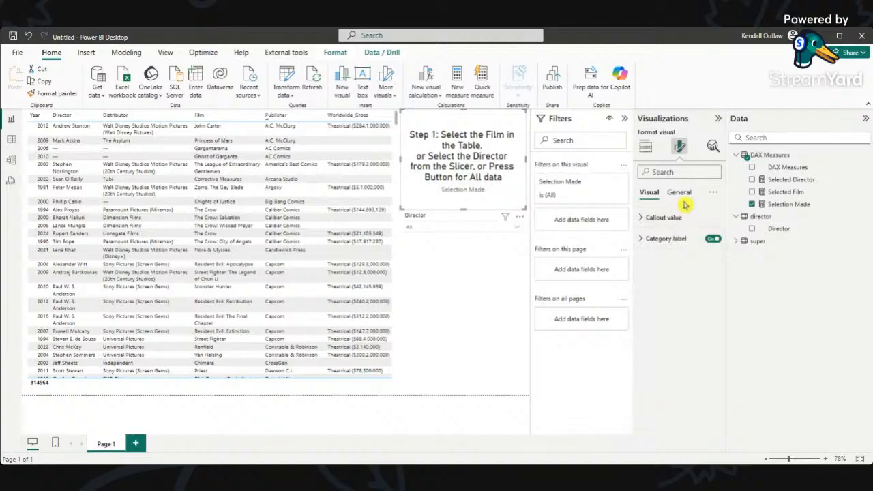
click(681, 194)
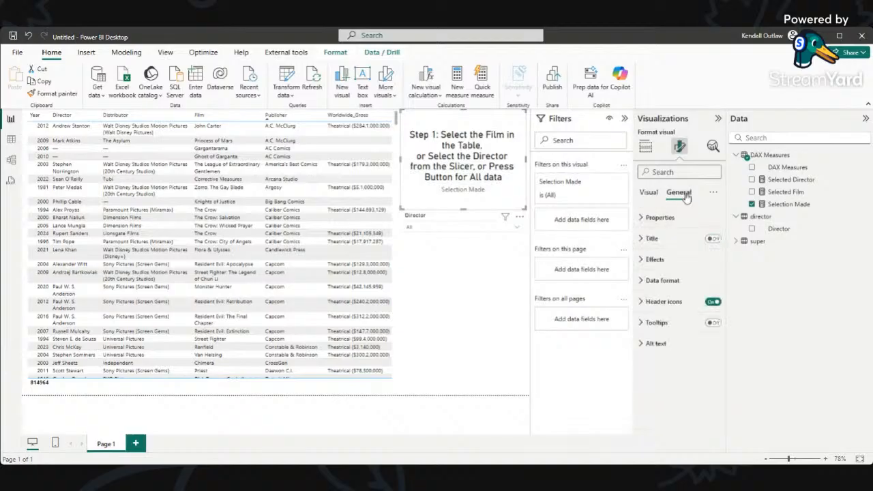
click(643, 260)
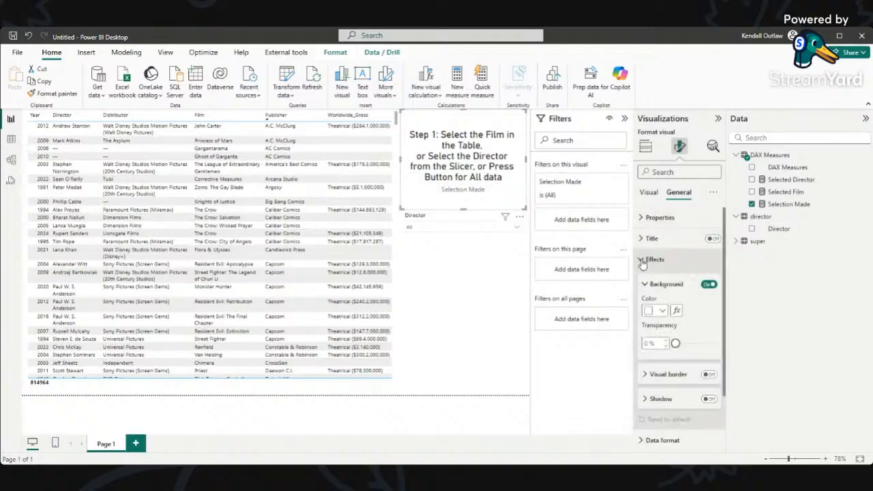
click(663, 312)
click(684, 271)
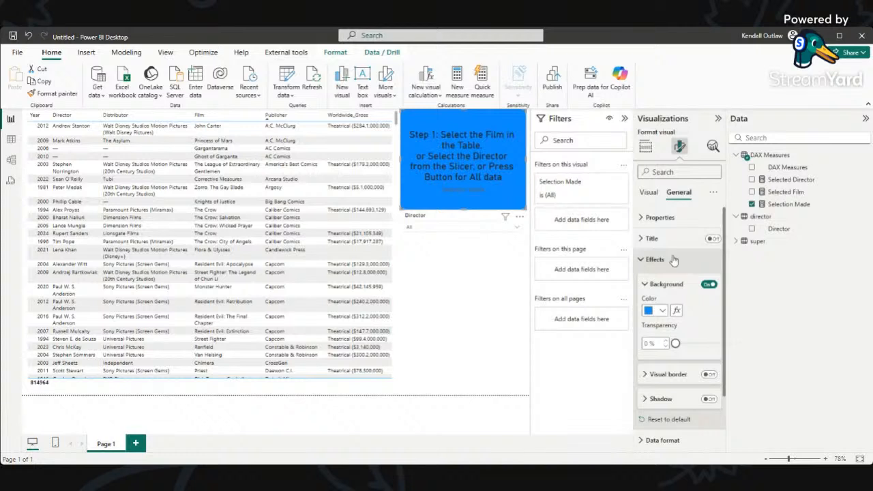
Set the Selection Made card's callout value color to white.
click(649, 192)
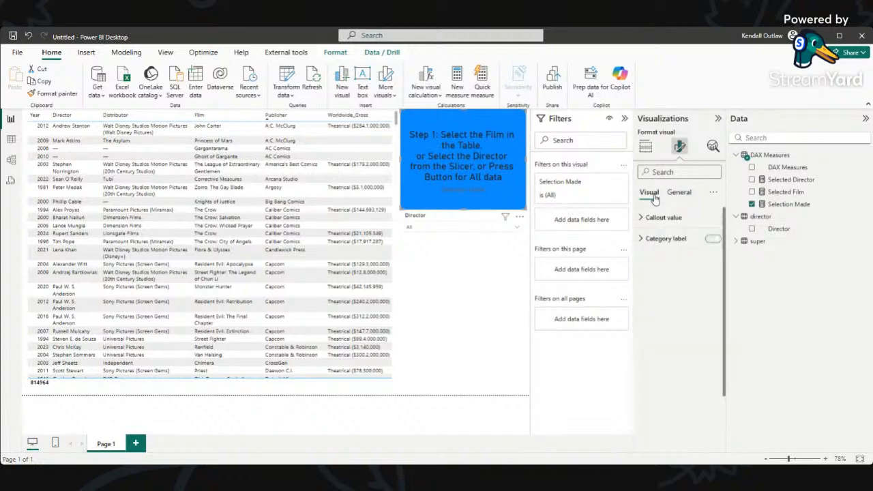
click(645, 219)
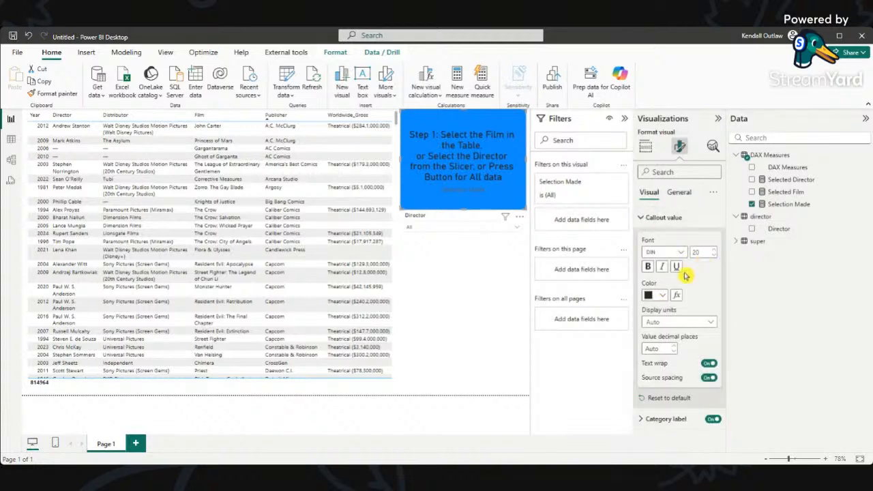
click(662, 296)
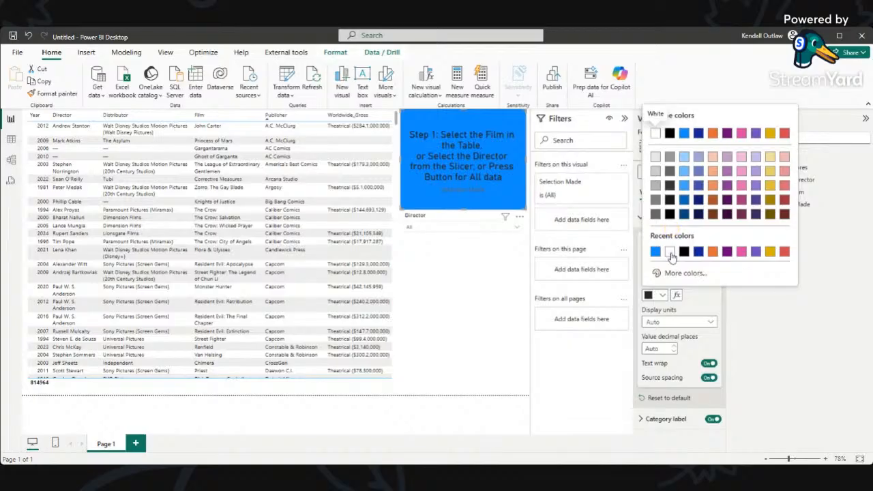
click(673, 256)
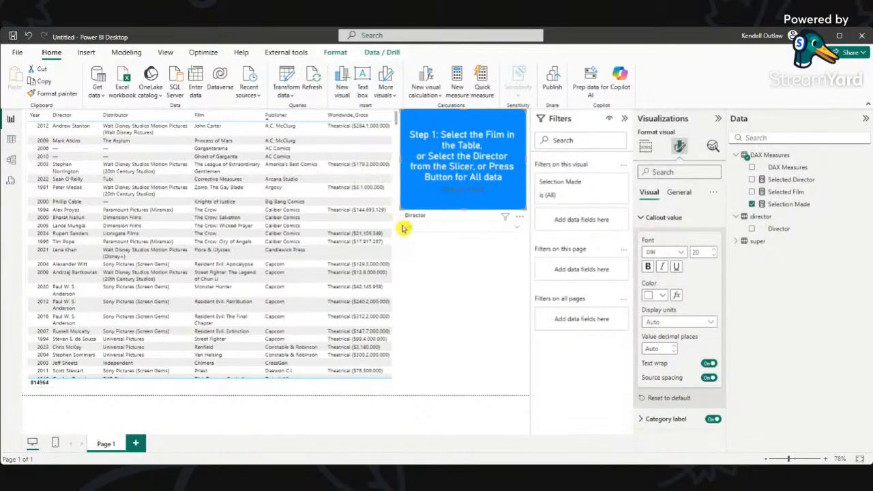
Turn off the category label on the Selection Made card.
click(679, 193)
click(652, 192)
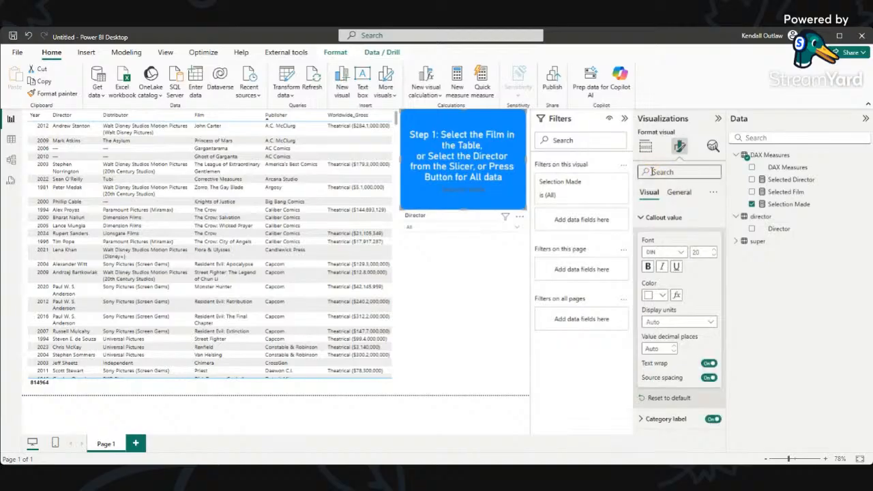
click(646, 146)
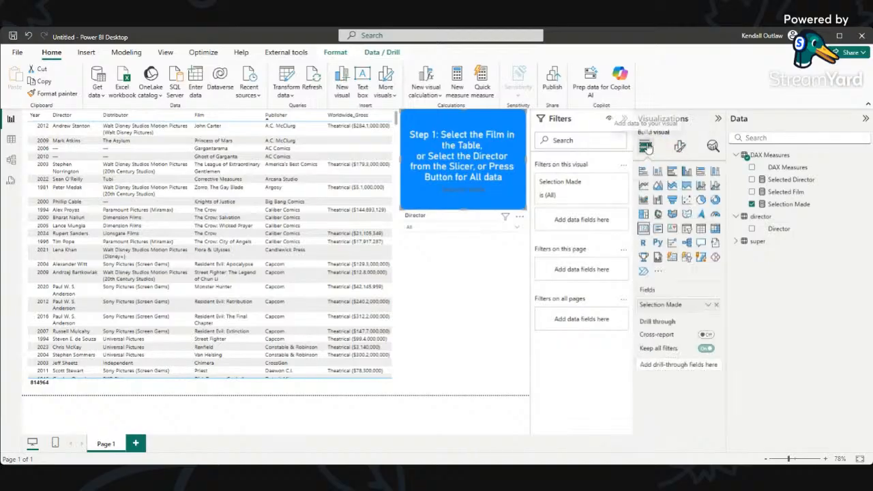
click(681, 147)
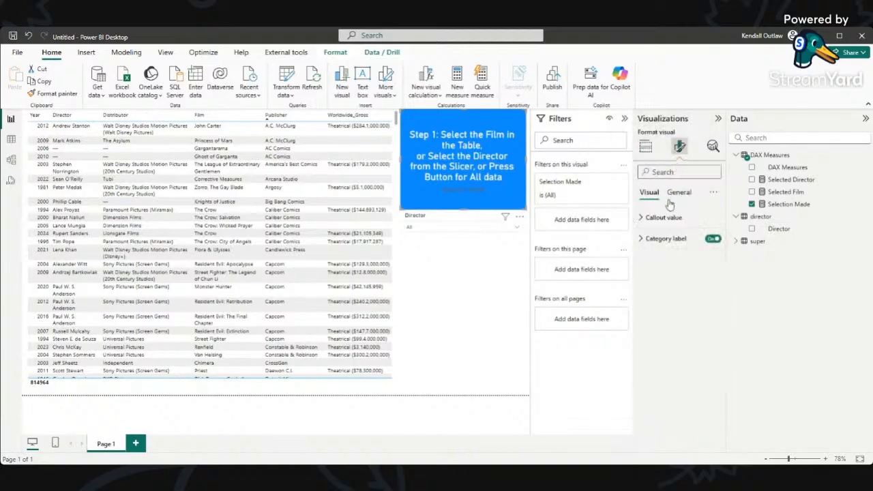
click(648, 239)
click(712, 239)
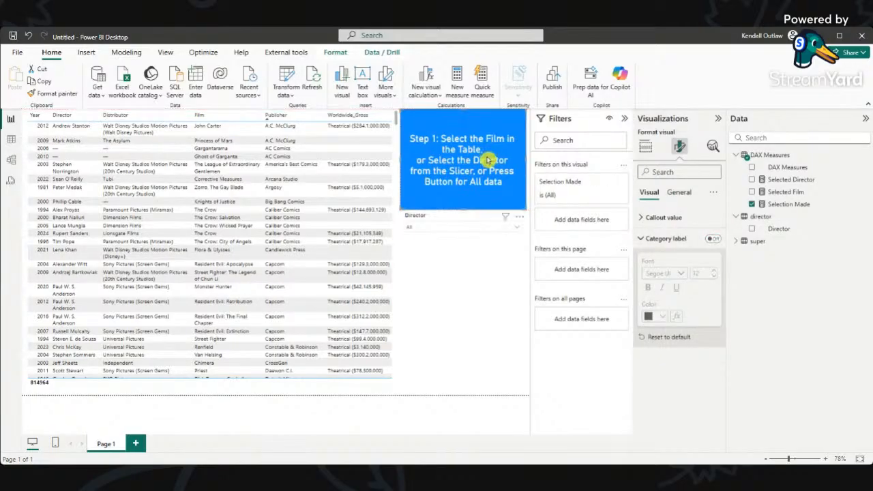
Reduce the Selection Made card's height, move the Director slicer up beneath it and shorten the slicer.
drag(464, 211, 477, 179)
click(461, 213)
drag(461, 214, 462, 198)
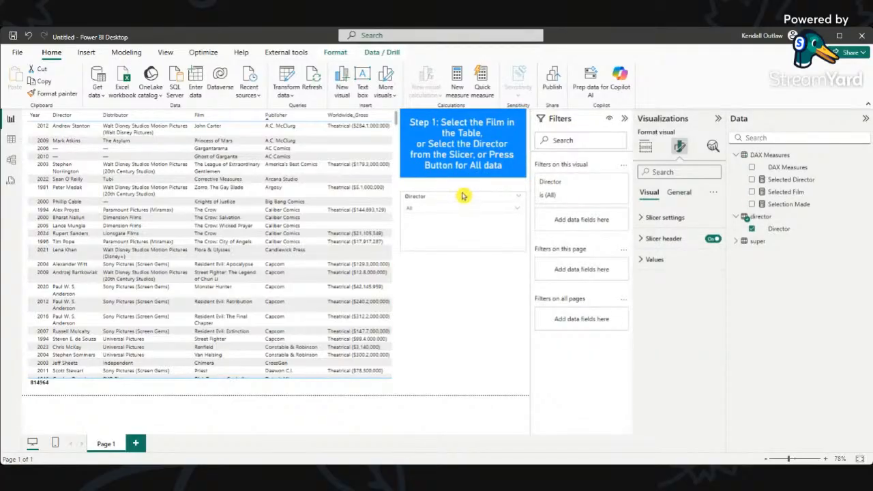
drag(464, 249, 468, 220)
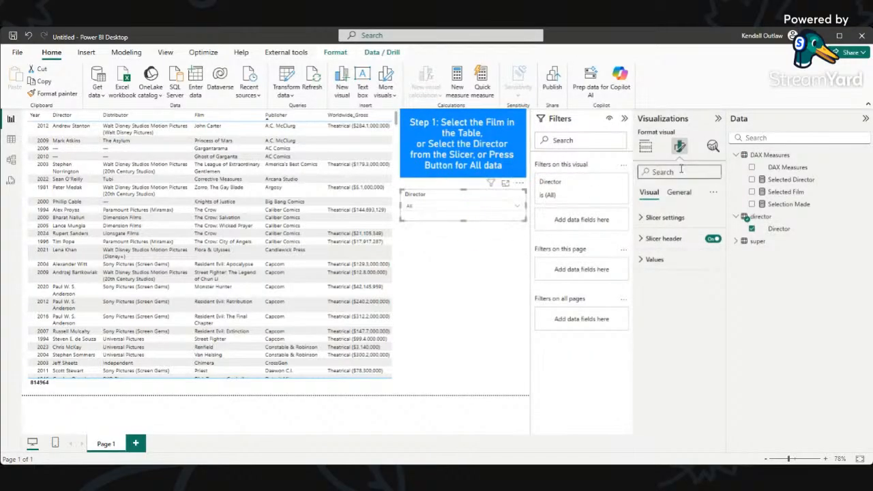
Delete the placeholder DAX Measures column from the DAX Measures table in the model.
click(789, 168)
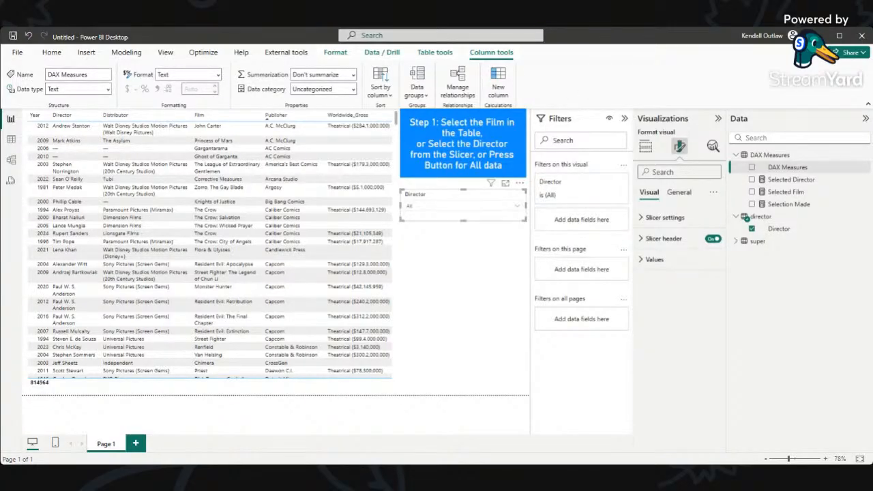
click(501, 240)
click(789, 172)
right_click(788, 171)
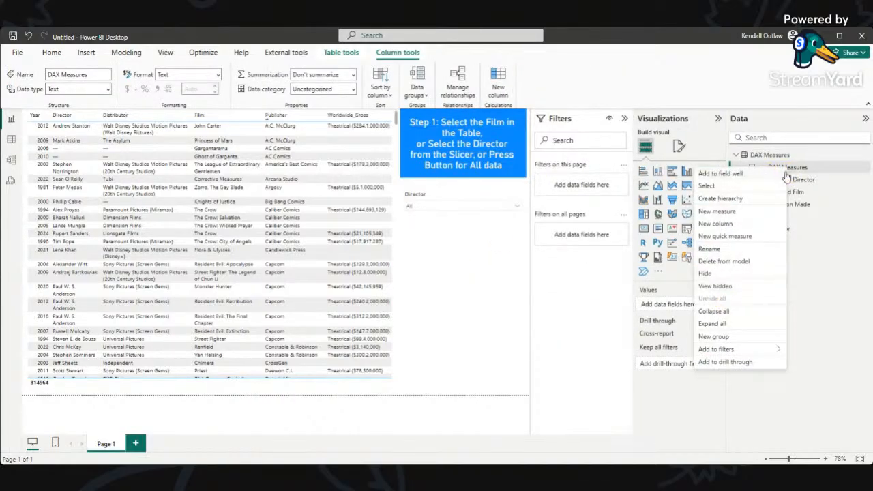
click(722, 264)
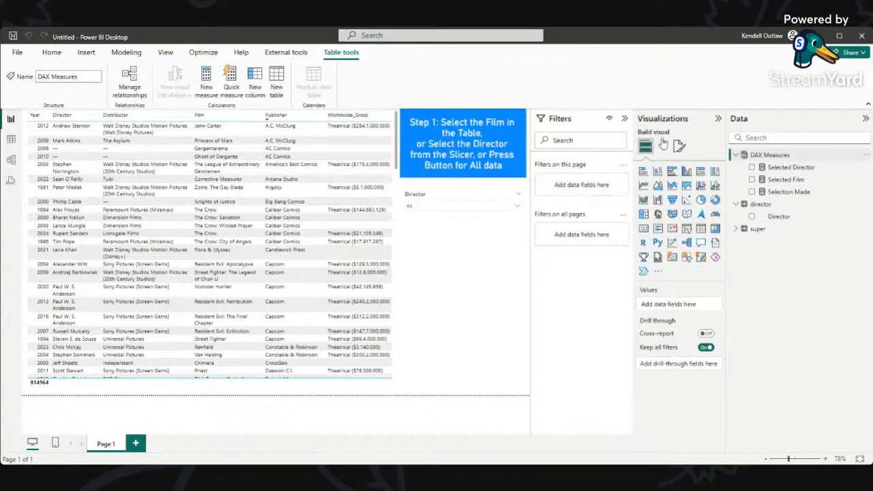
Add a User Selection measure to the DAX Measures table using the nested IF and HASONEVALUE formula for Part Number and Inventory Manager.
click(207, 86)
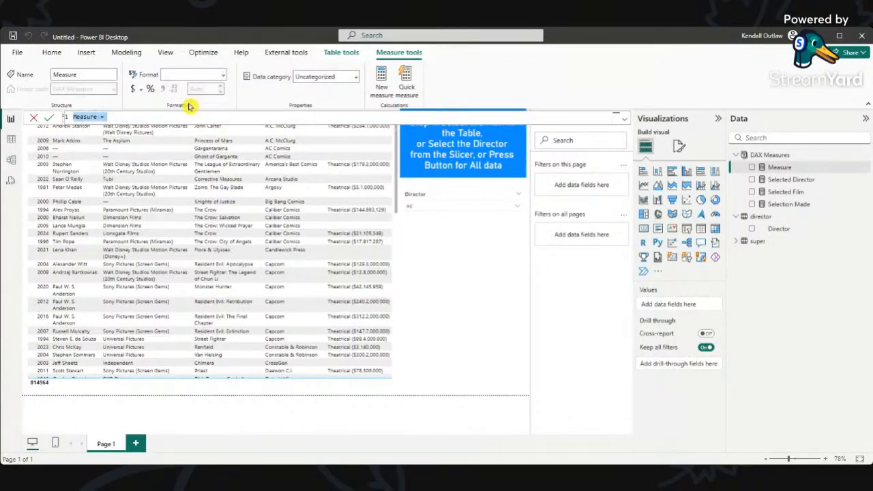
text(User Selection = IF( HASONEVALUE(Inventory_Data[Part Number]), "Part Number", If( HASONEVALUE(Inventory_Manager[Inventory Manager]), "Inventory Manager","All" )))
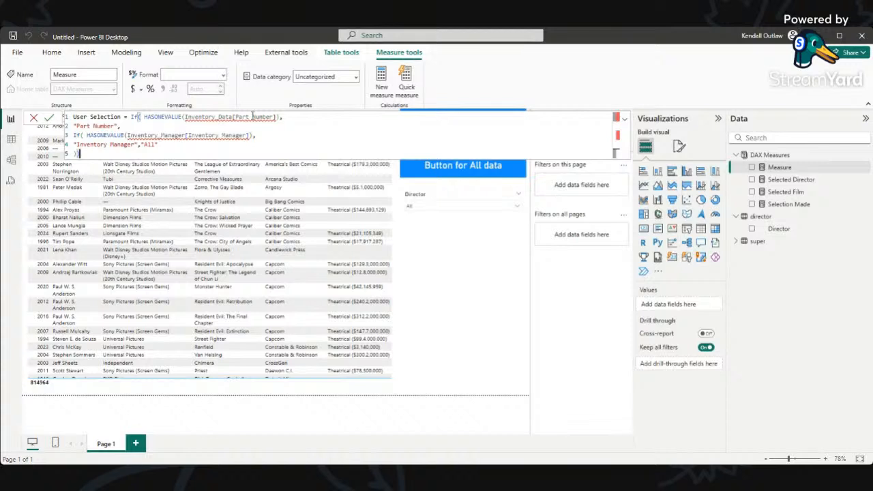
In the User Selection formula, change the first HASONEVALUE argument to director[Director] and its returned text to "Director".
mouse_move(266, 117)
click(279, 118)
mouse_move(276, 117)
drag(277, 117, 201, 117)
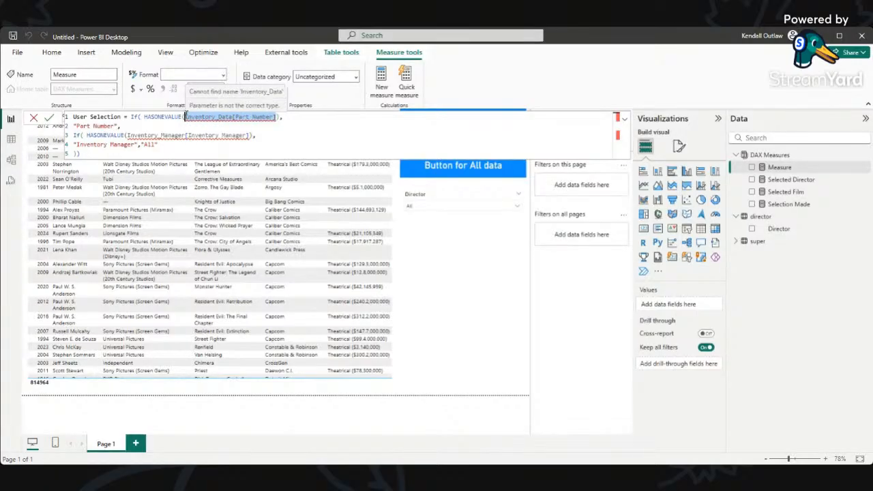
text(direc)
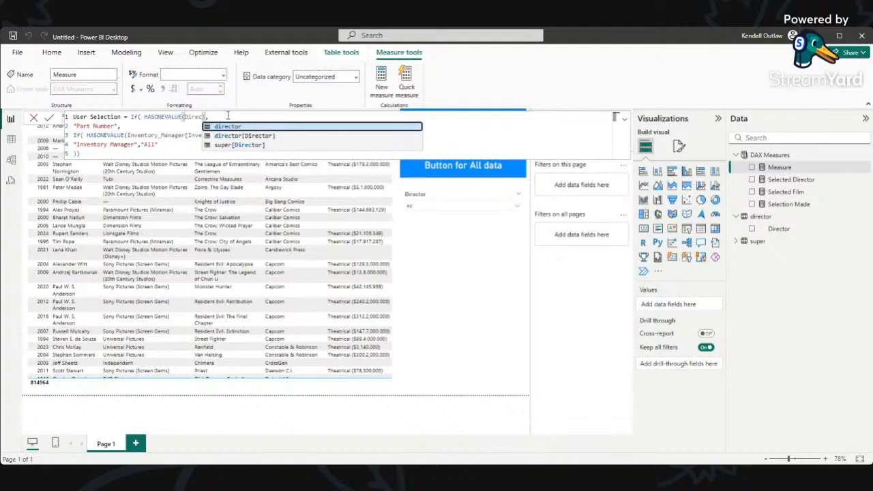
click(250, 135)
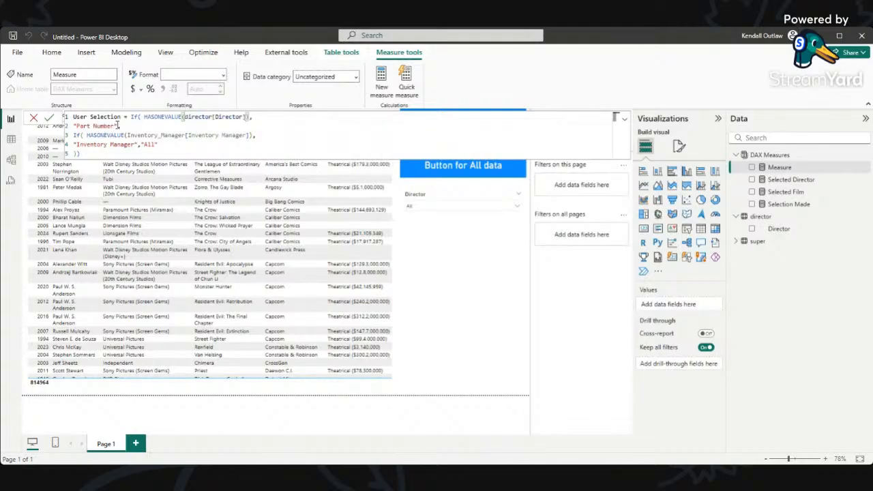
drag(116, 127, 83, 126)
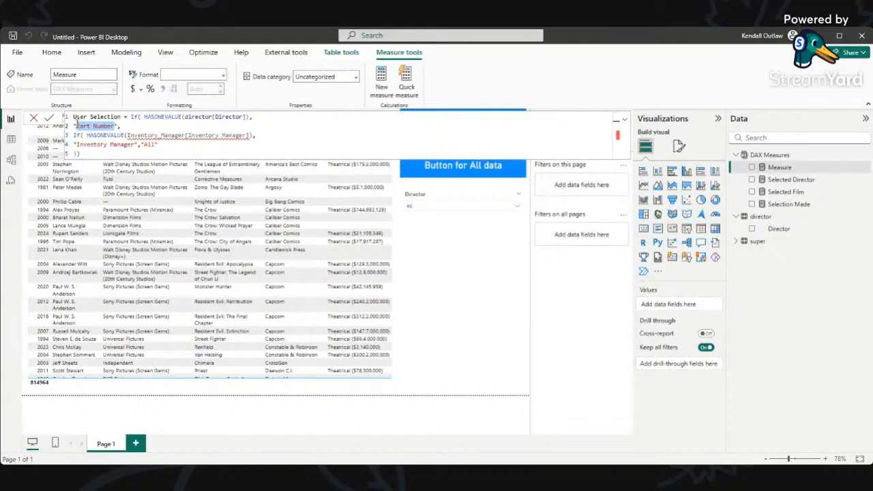
key(BackSpace)
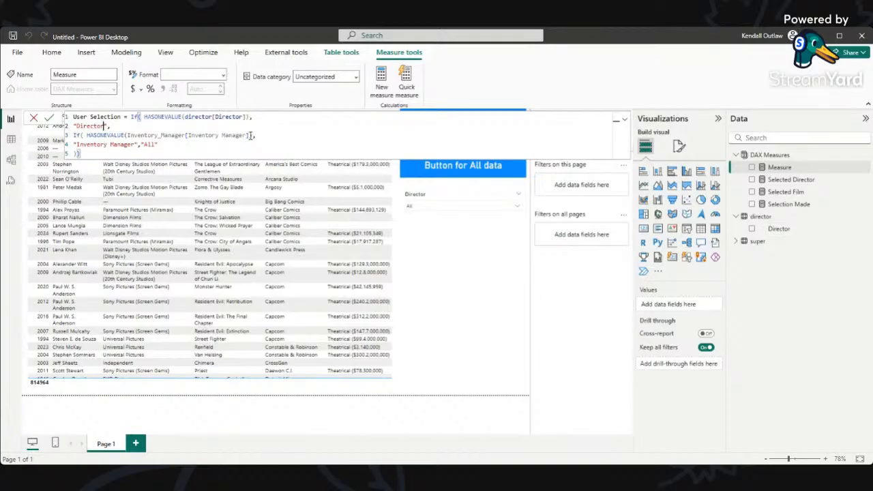
In the User Selection formula, change the second HASONEVALUE argument to super[Film] and its returned text to "Film", then commit the measure.
drag(252, 136, 127, 132)
text(fi)
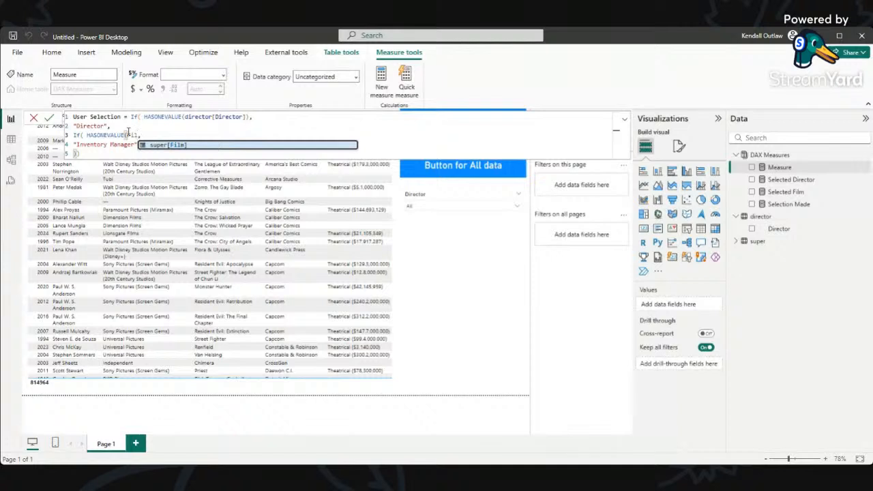
click(164, 145)
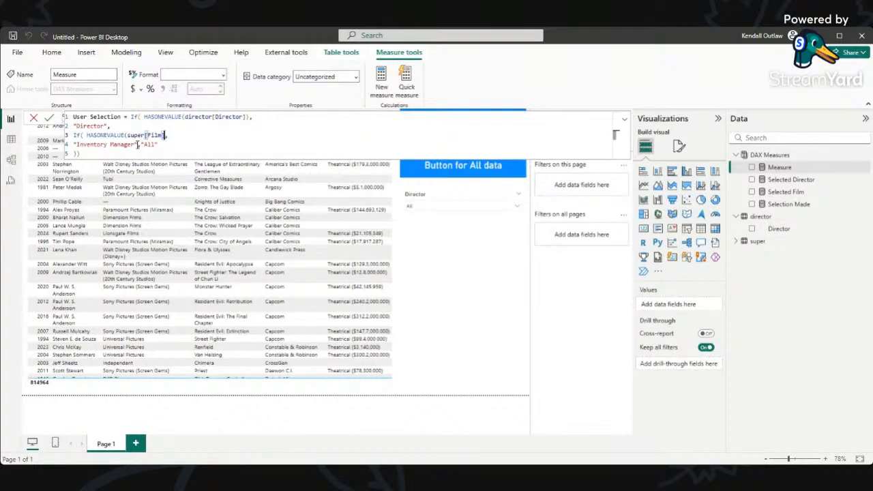
drag(139, 145, 77, 144)
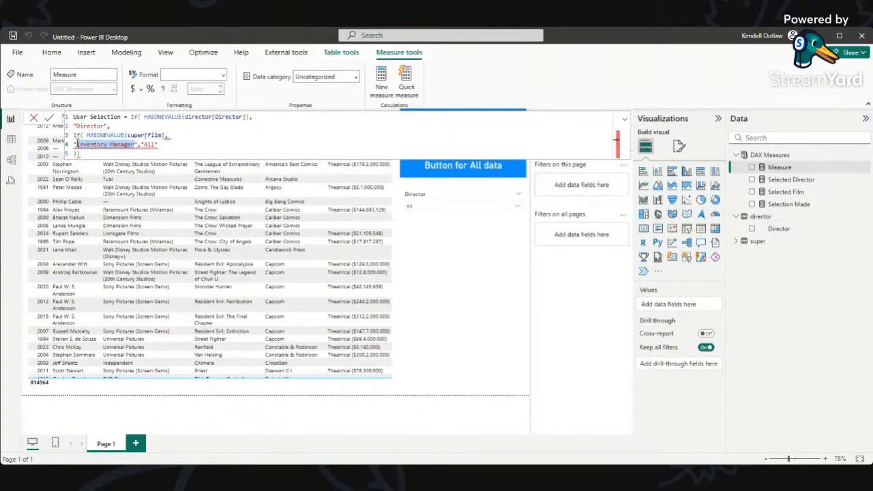
text(Film)
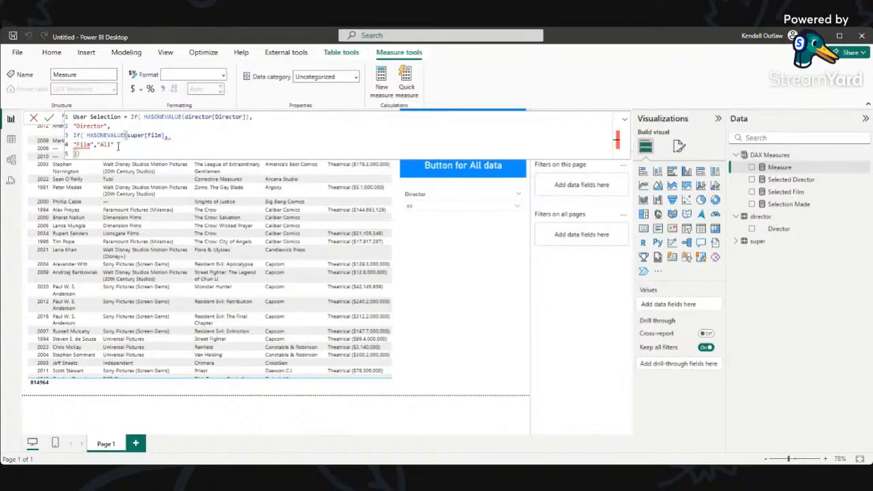
click(122, 145)
click(165, 134)
text())
click(138, 152)
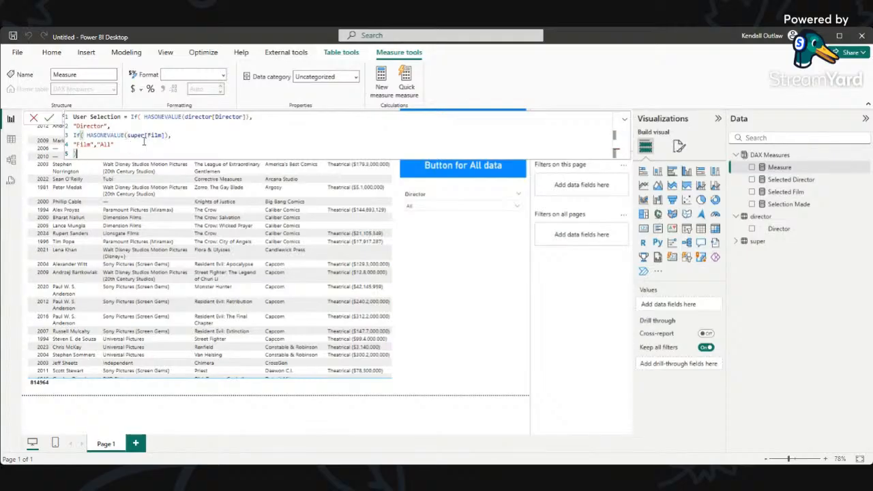
click(48, 117)
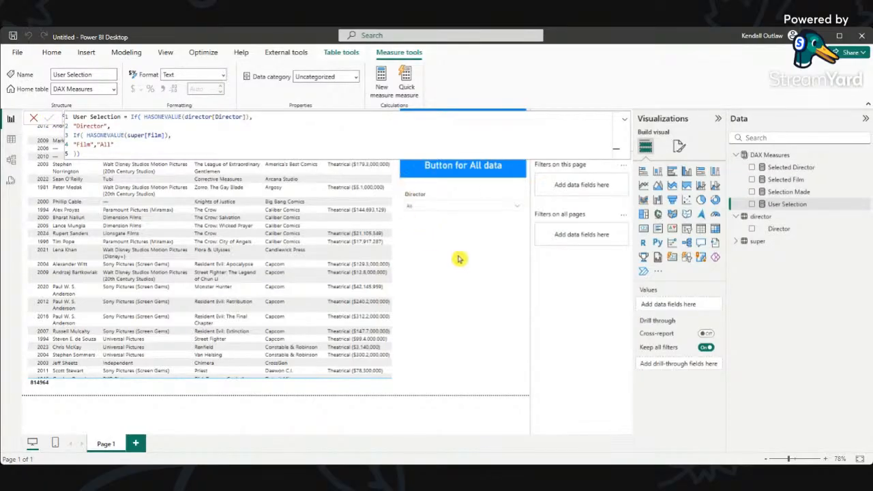
Add a card visual showing the User Selection measure in the empty area below the Director slicer.
click(454, 235)
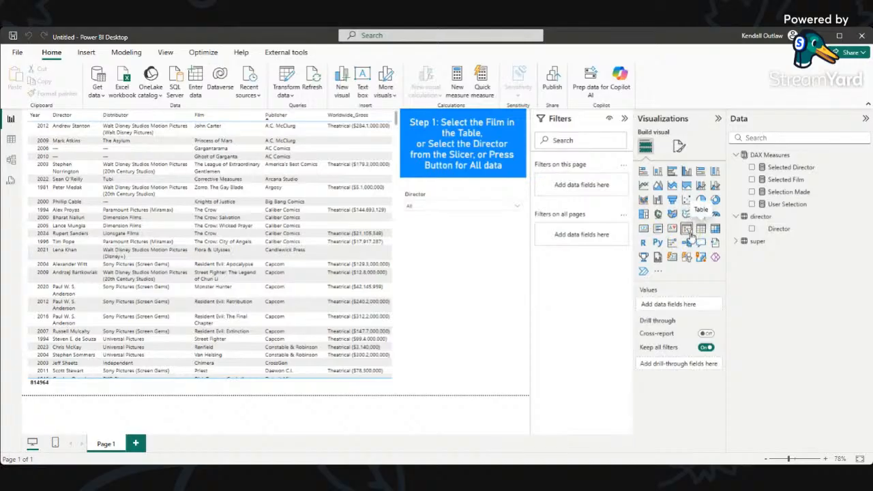
click(644, 229)
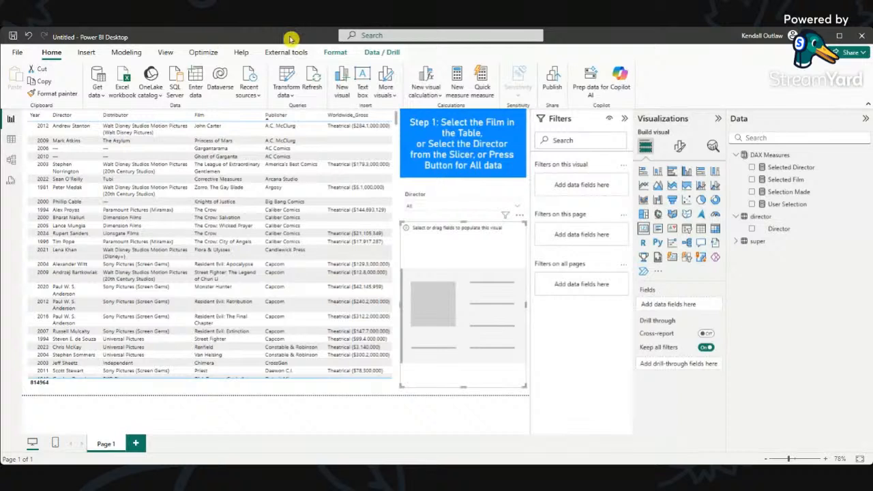
click(753, 205)
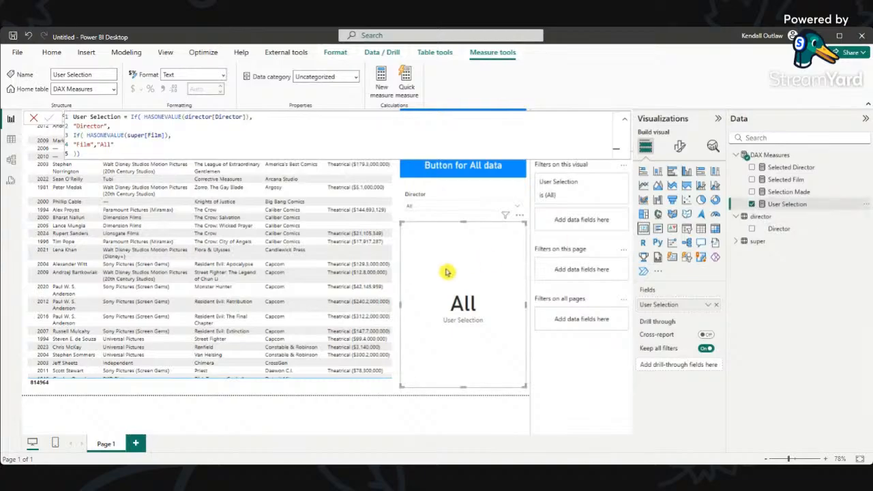
click(371, 395)
click(448, 281)
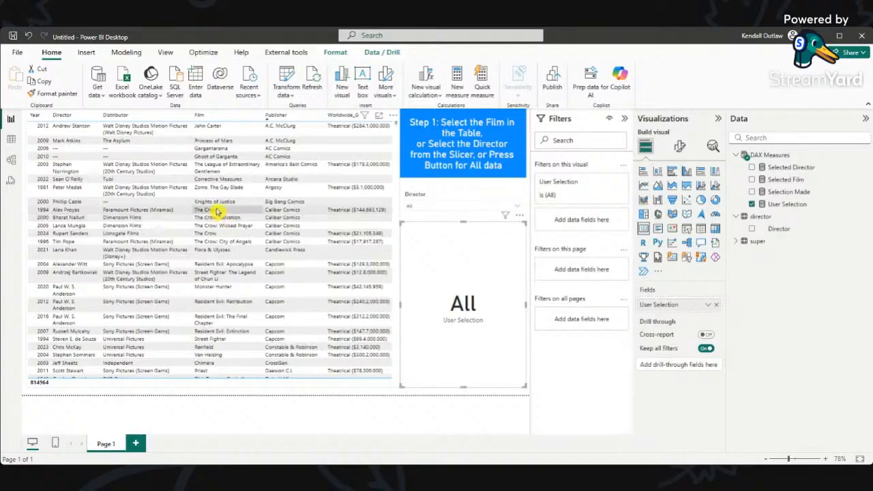
Test the User Selection card by selecting the 1994 film The Crow in the table, then clear that selection.
click(216, 211)
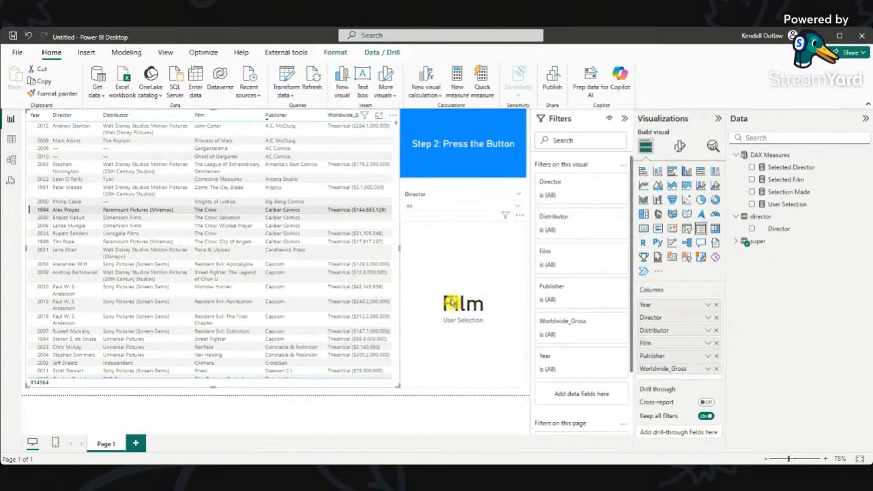
click(220, 211)
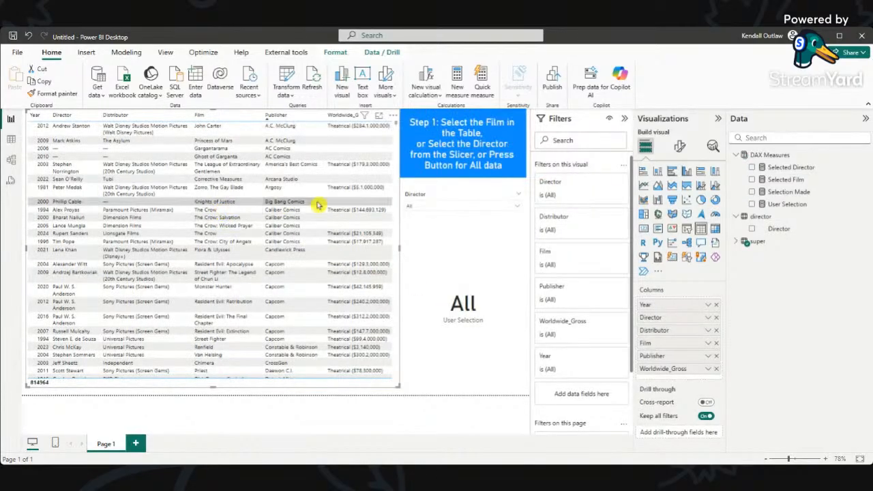
click(472, 230)
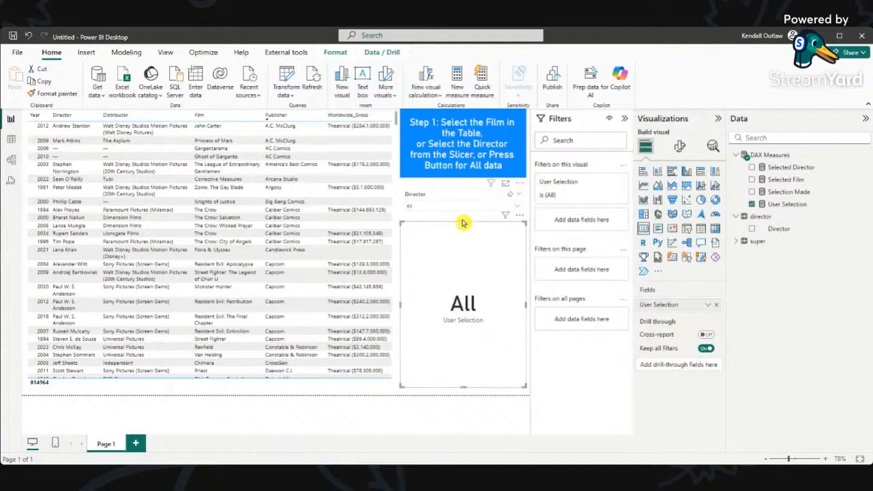
Shorten the User Selection card from above, test it with two single directors in the Director slicer, and clear the slicer.
drag(463, 222, 462, 292)
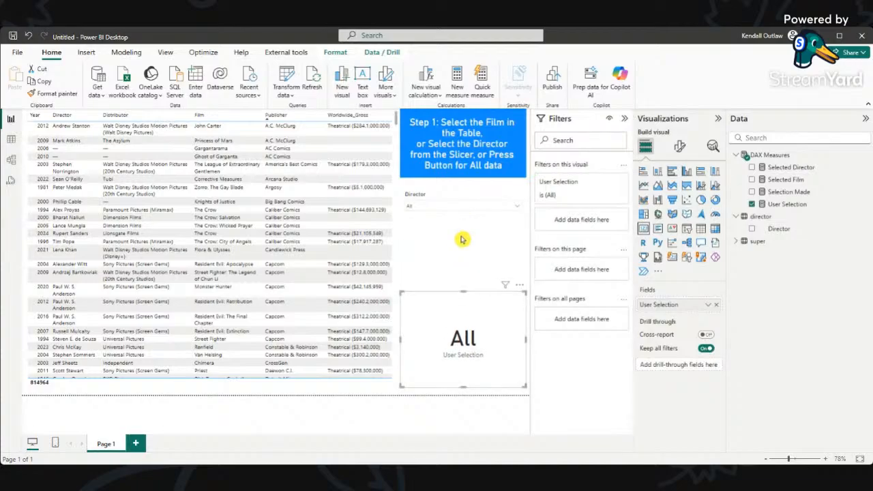
click(516, 206)
click(437, 253)
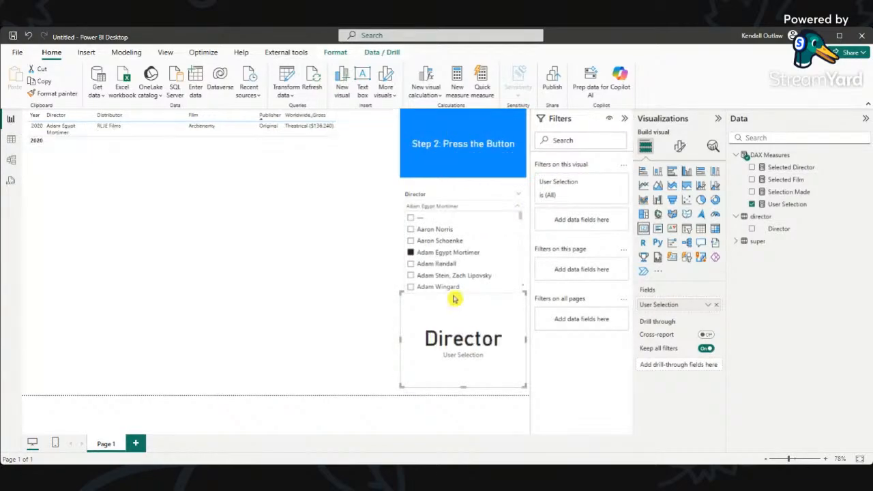
click(440, 254)
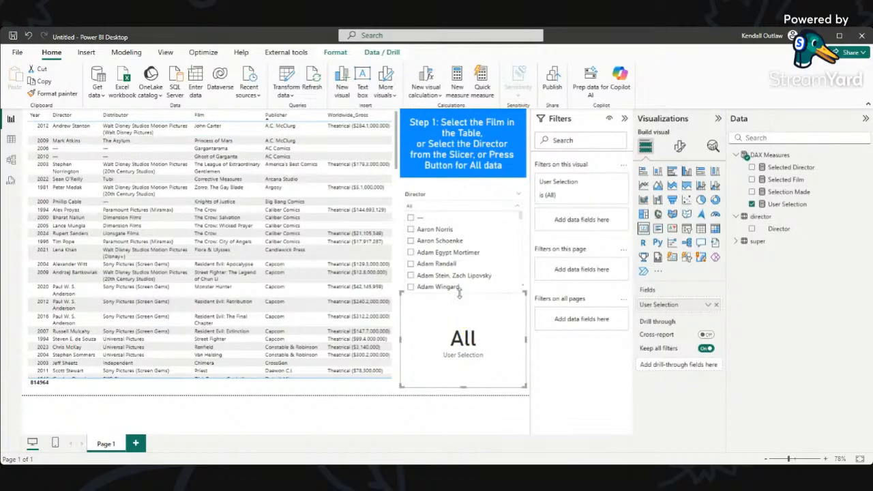
click(442, 265)
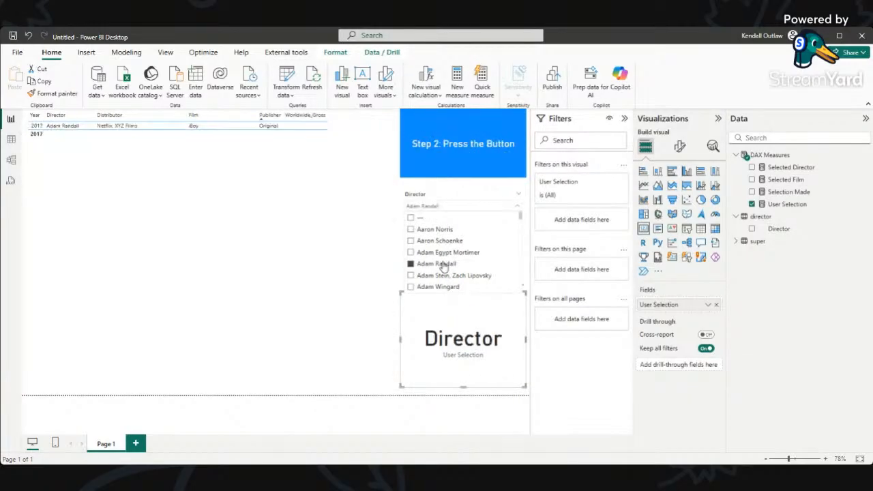
click(438, 311)
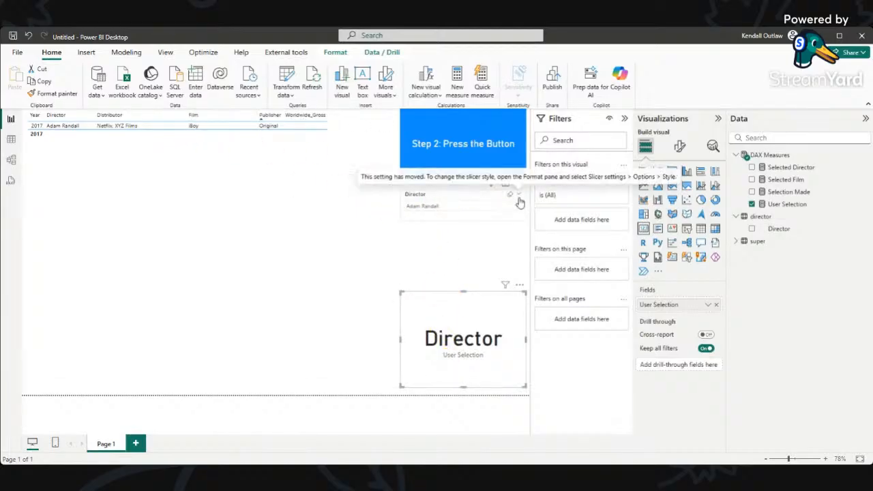
click(509, 196)
click(510, 197)
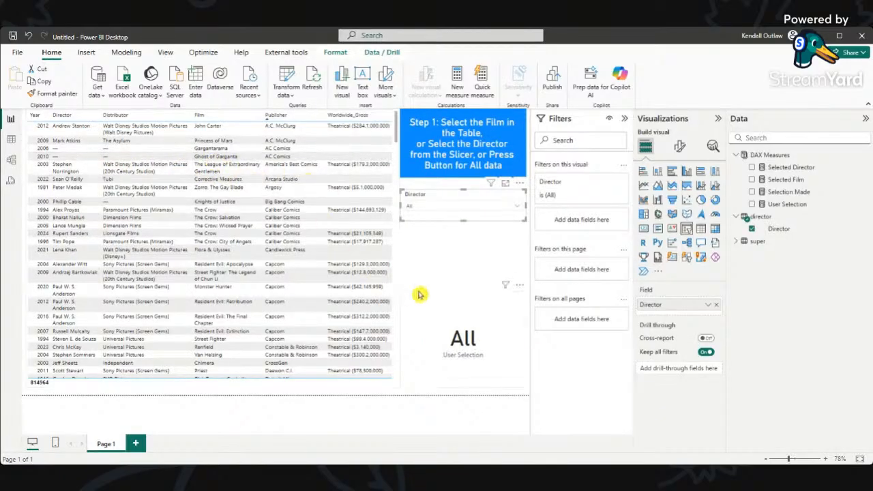
click(477, 246)
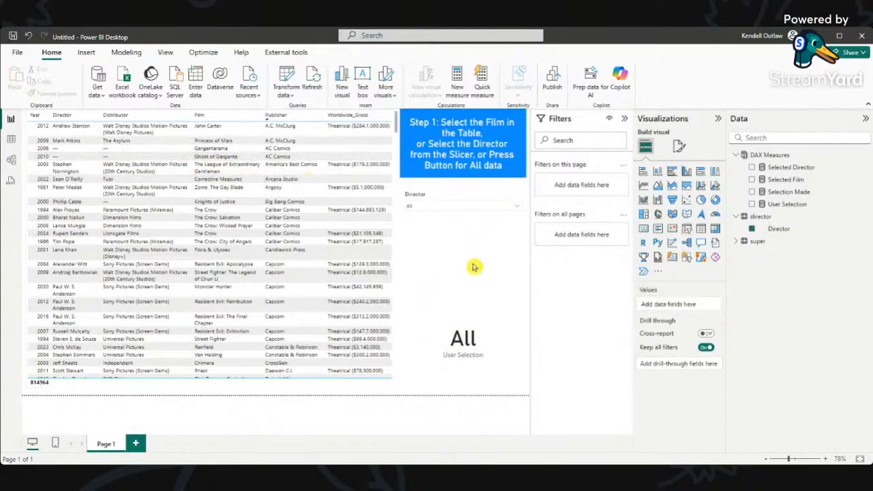
Delete the User Selection card from the report page.
click(462, 333)
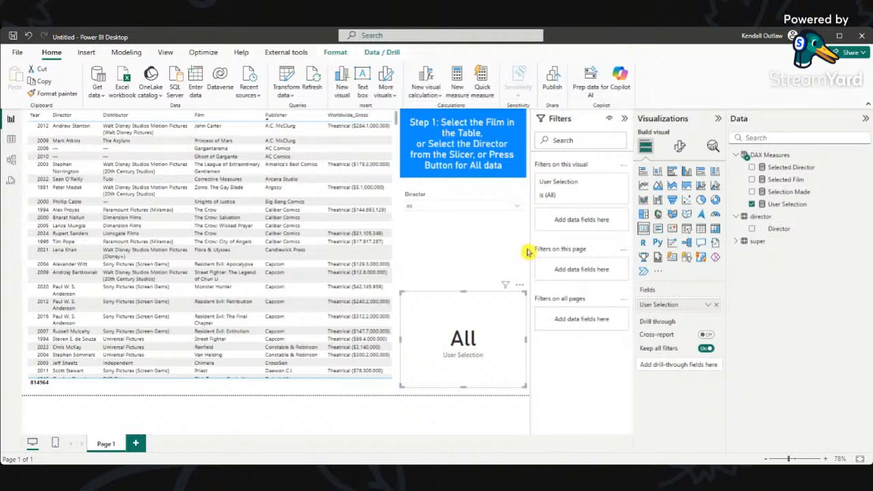
drag(491, 308, 484, 247)
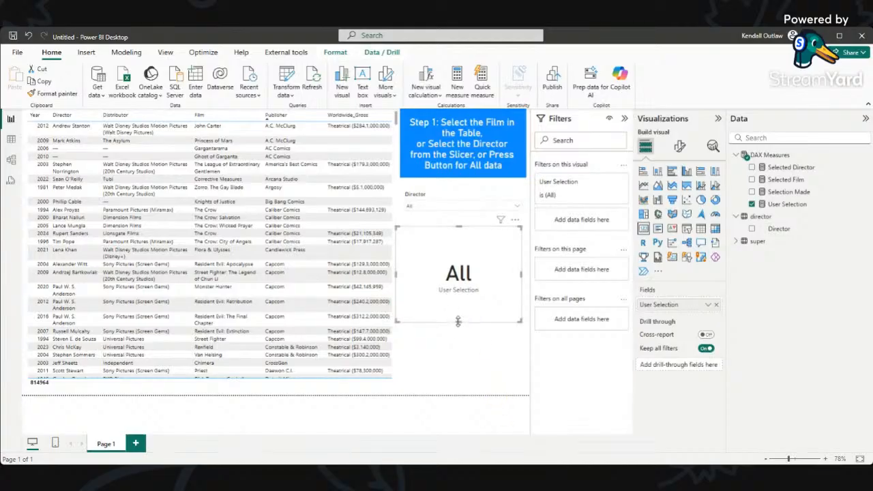
drag(458, 321, 464, 271)
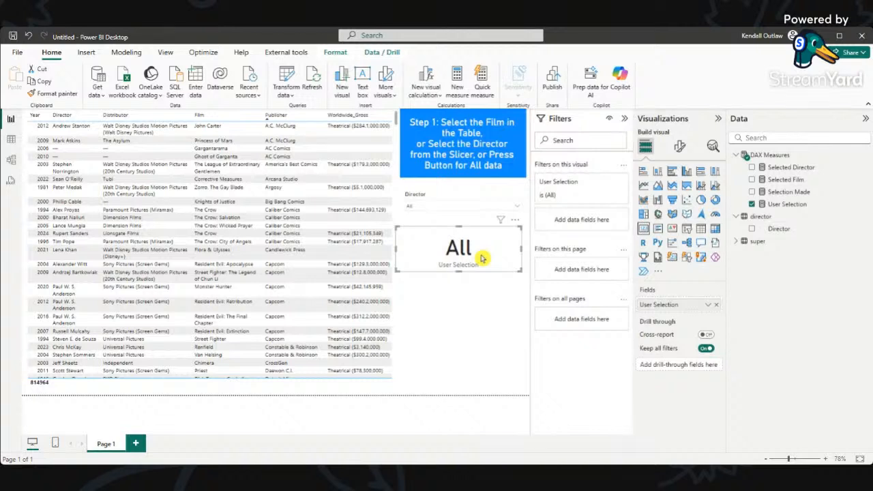
key(Delete)
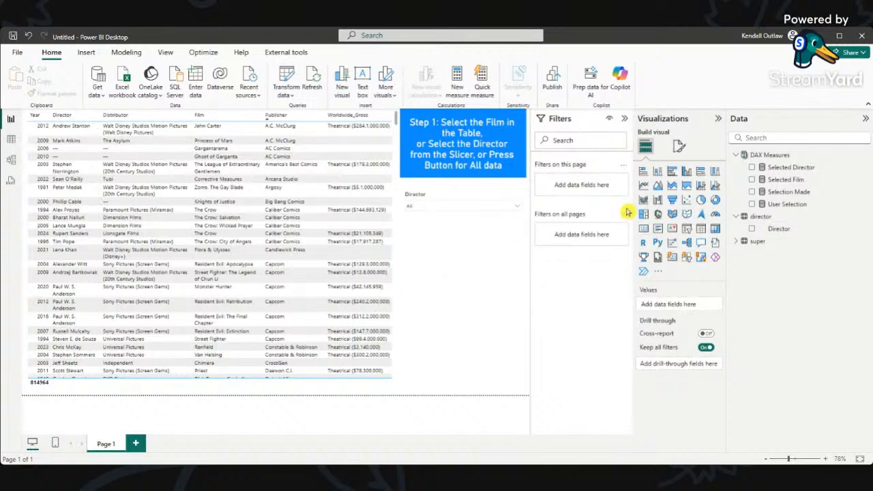
Add a Power Automate visual below the Director slicer with the Selected Director, Selected Film and User Selection measures as its data.
click(736, 217)
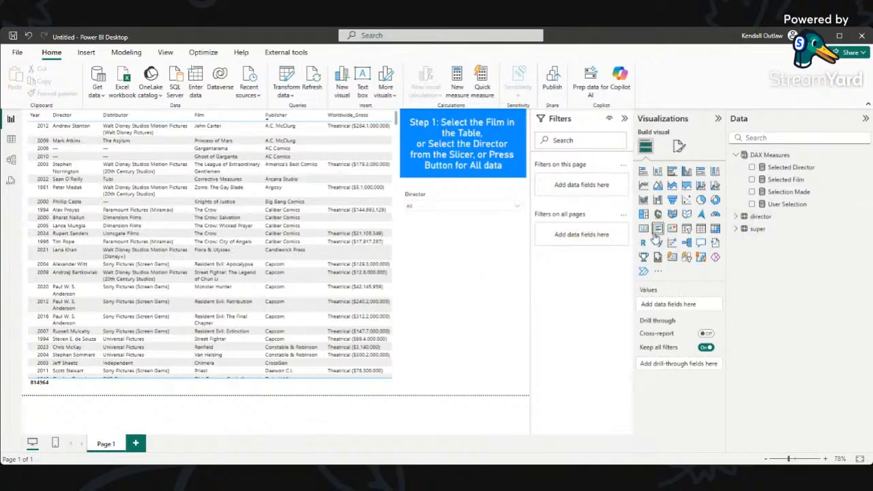
click(643, 273)
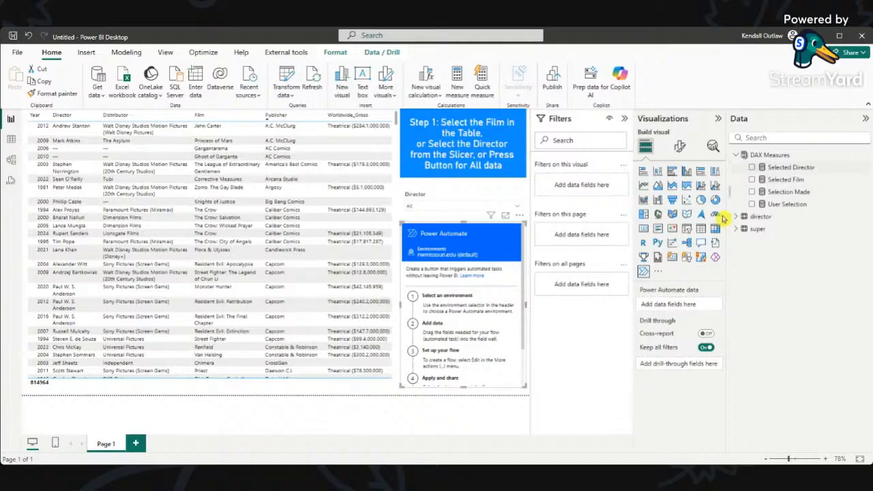
click(752, 167)
click(751, 180)
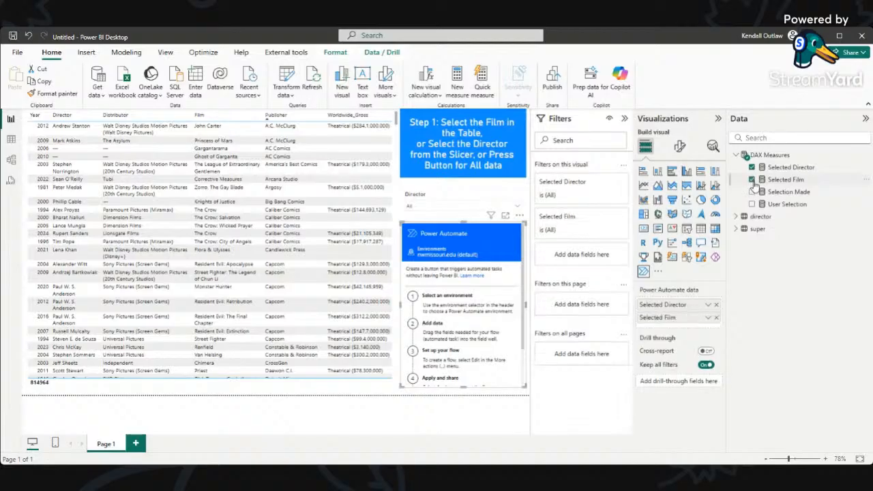
click(752, 204)
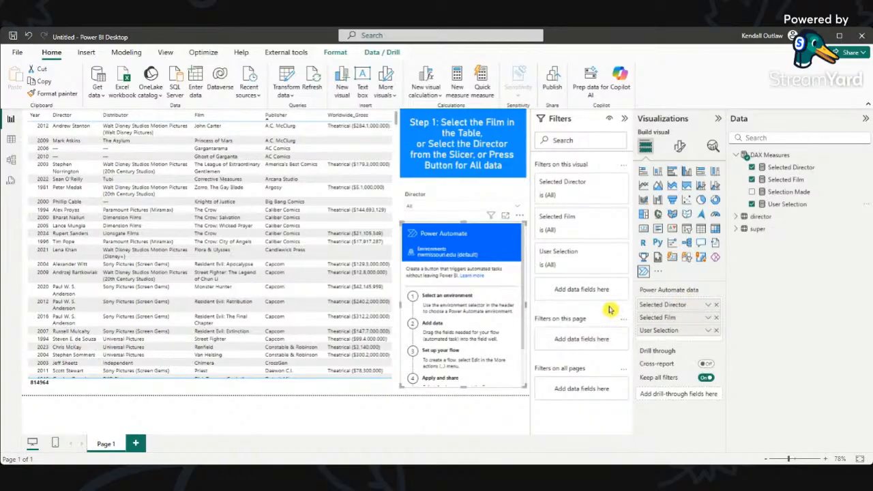
click(520, 216)
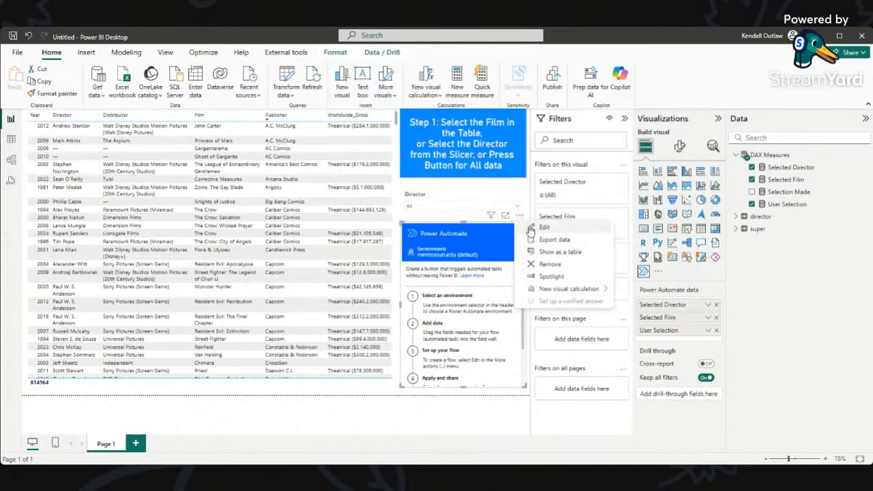
click(545, 228)
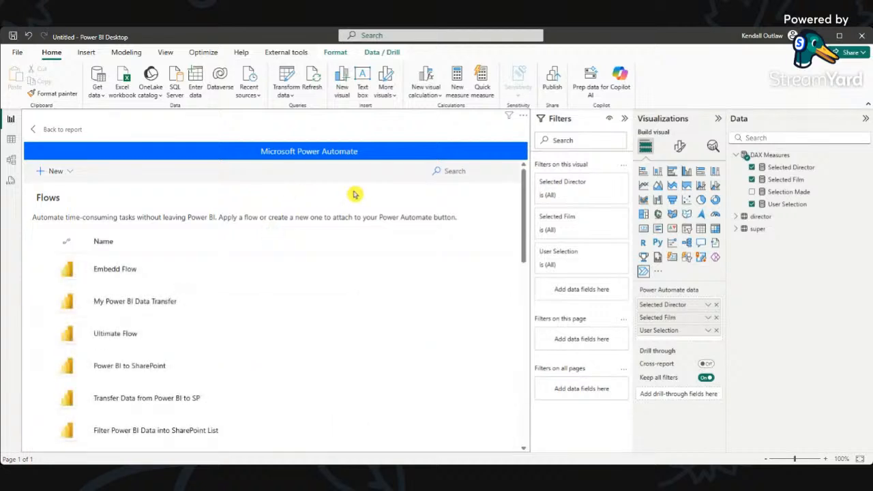
click(57, 173)
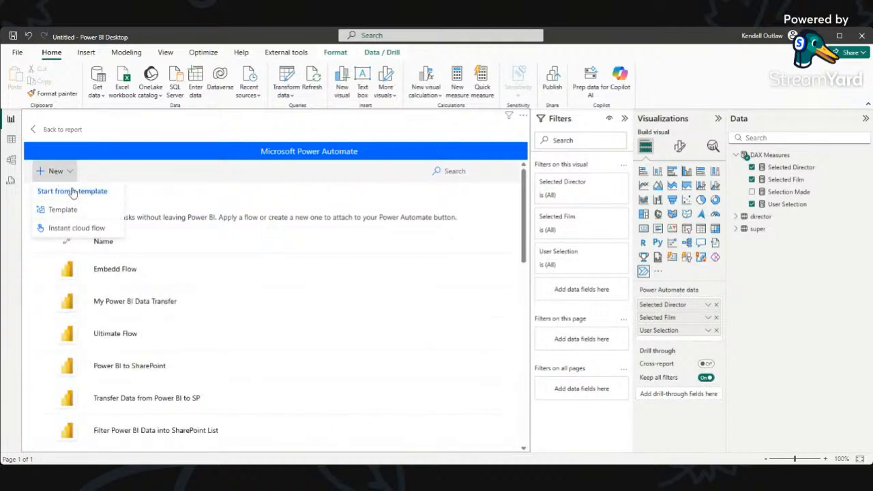
click(81, 227)
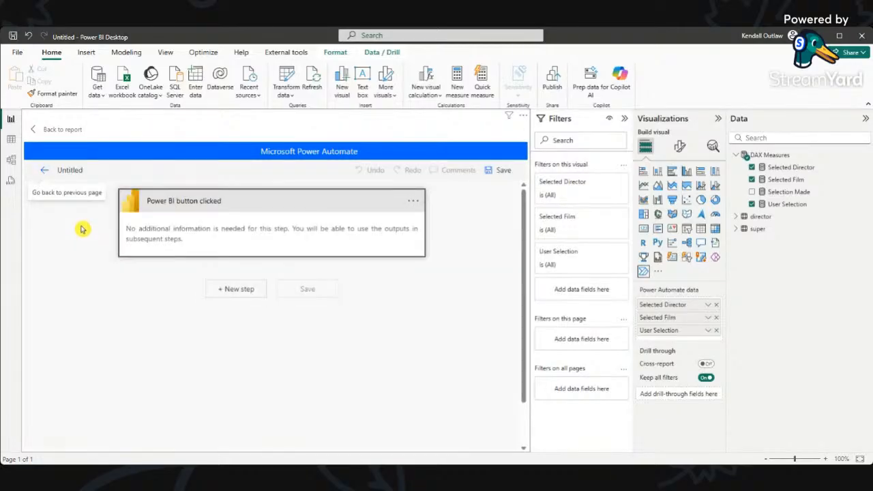
click(240, 291)
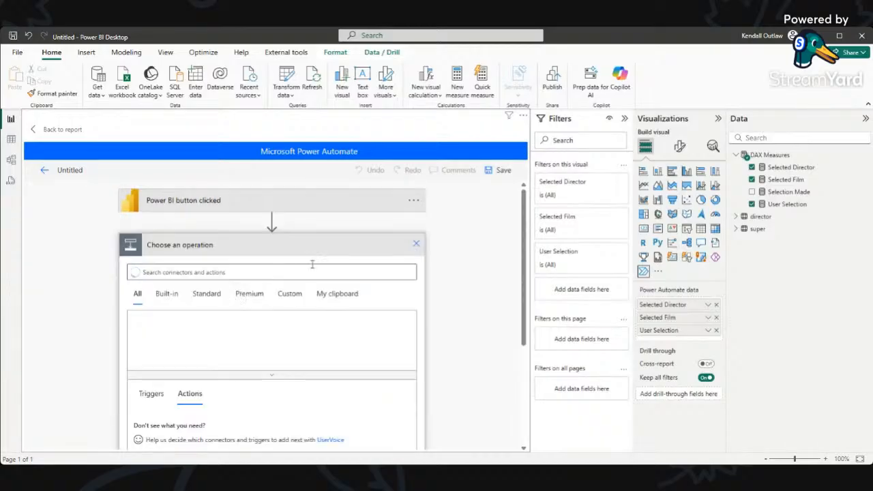
click(417, 243)
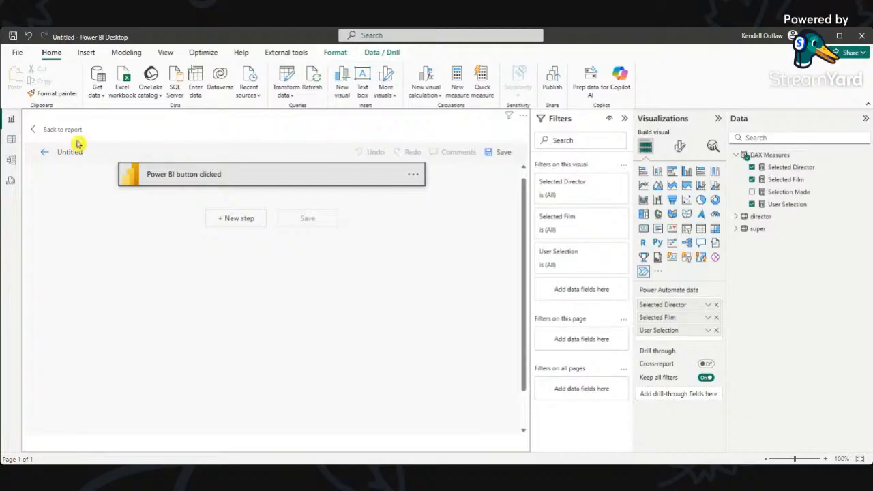
click(41, 129)
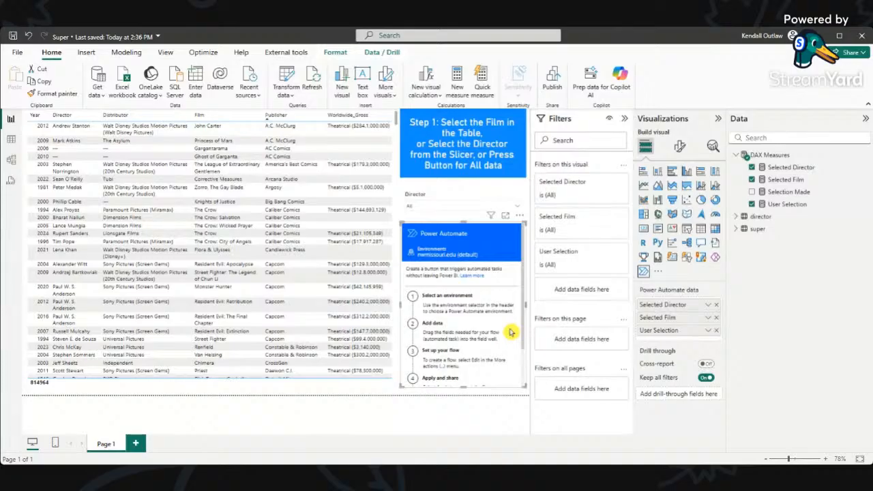
Clear the visual selection and open the program's Options to review the settings.
click(399, 418)
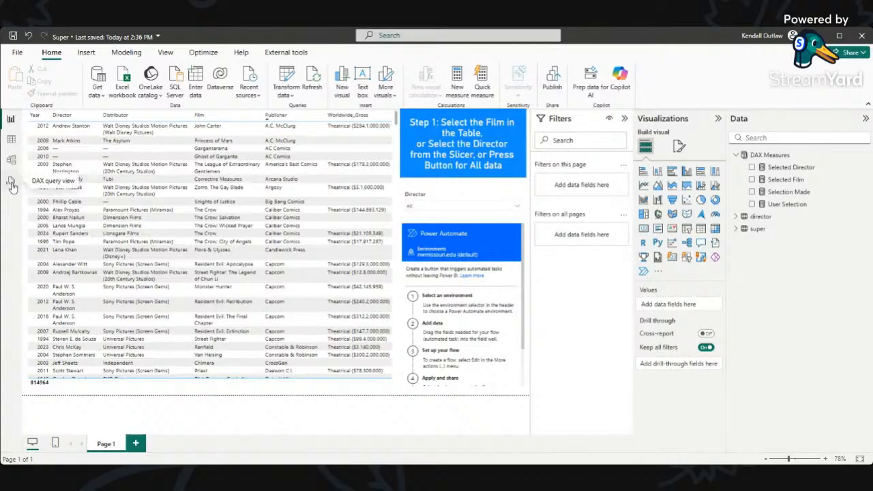
click(17, 52)
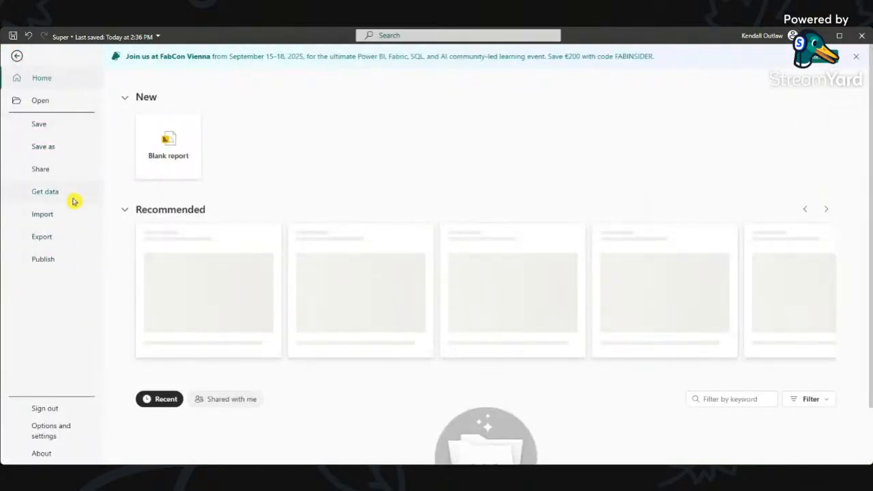
click(51, 431)
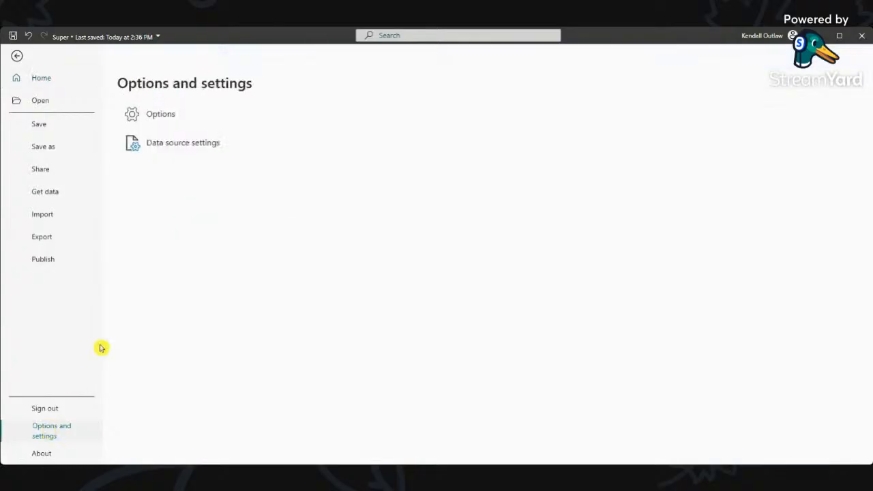
click(161, 114)
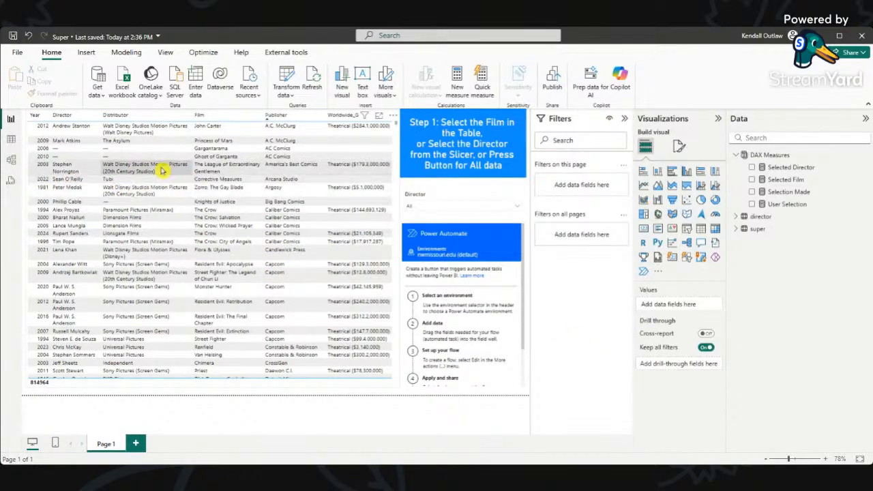
Record a refresh of all visuals in Performance analyzer and copy the DAX query of the Table visual.
click(202, 52)
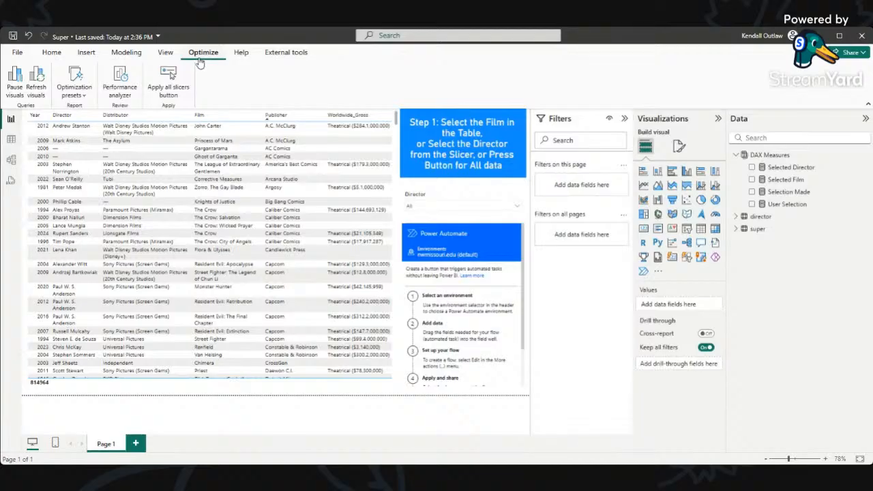
click(119, 83)
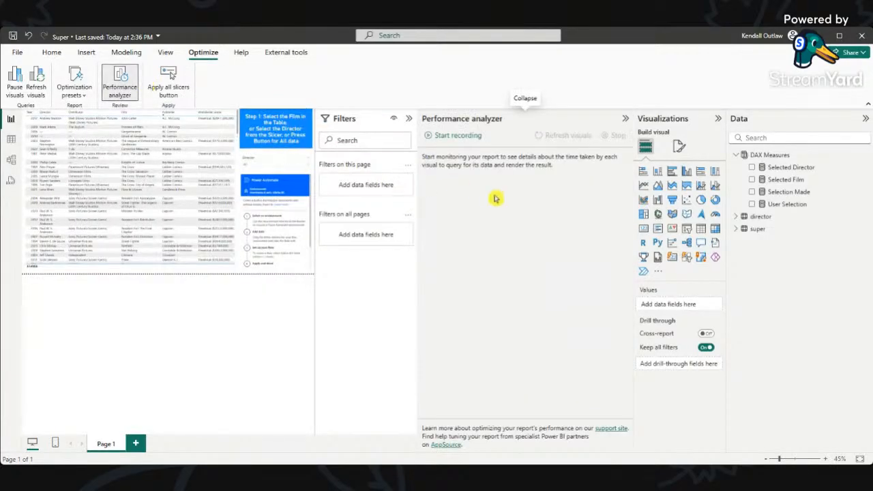
click(445, 137)
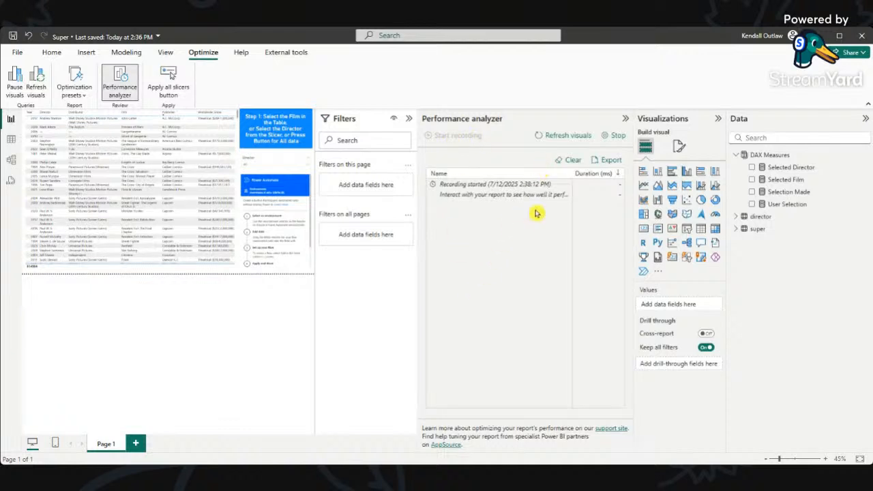
click(560, 136)
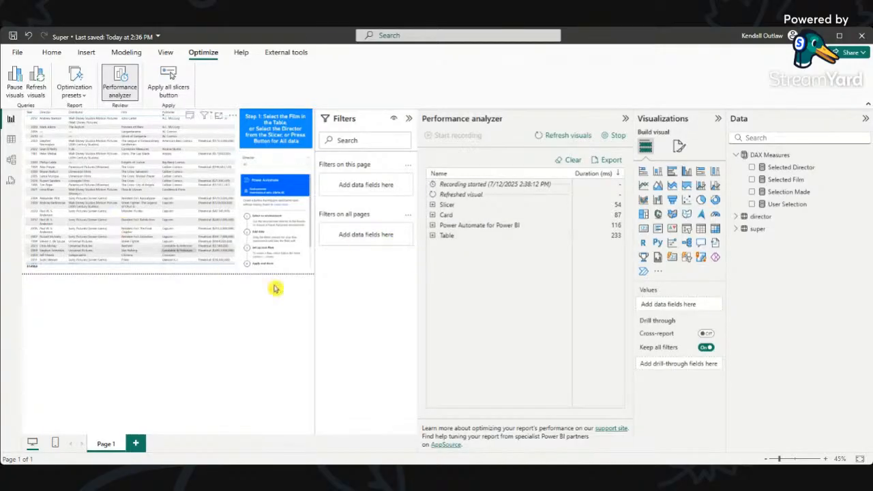
click(433, 235)
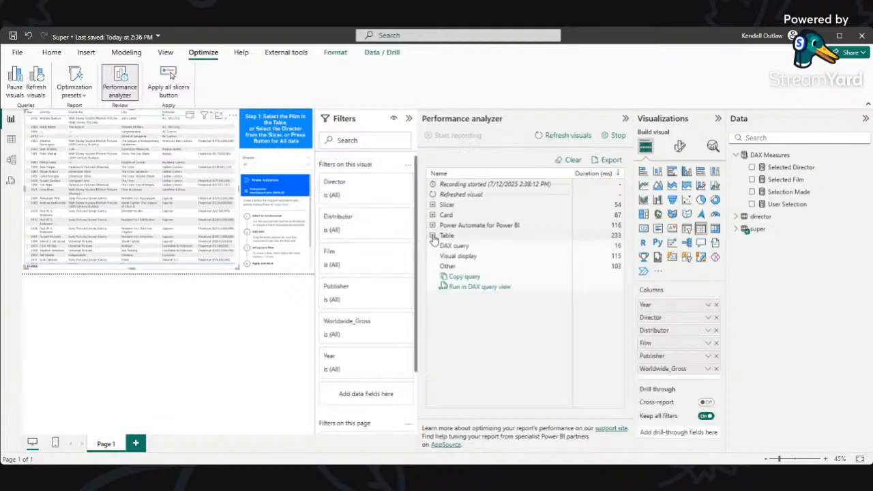
click(461, 277)
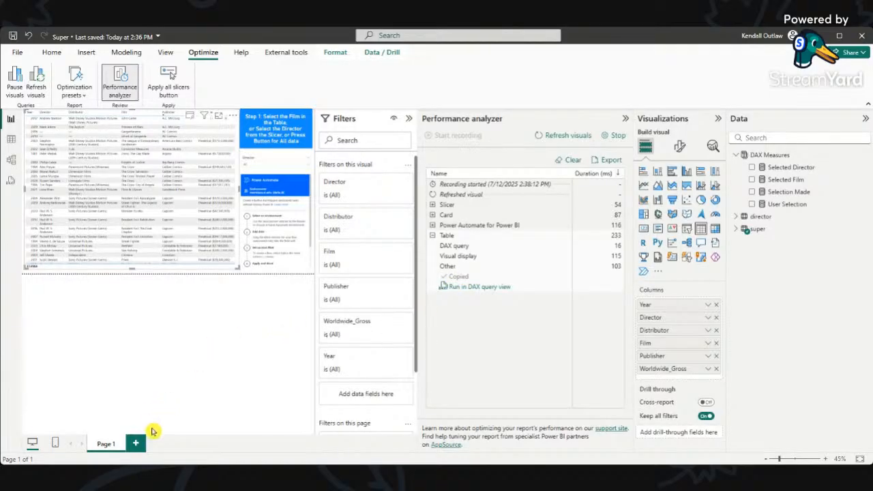
Replace the placeholder text of Query 1 in DAX query view with the copied table query and run it.
click(9, 183)
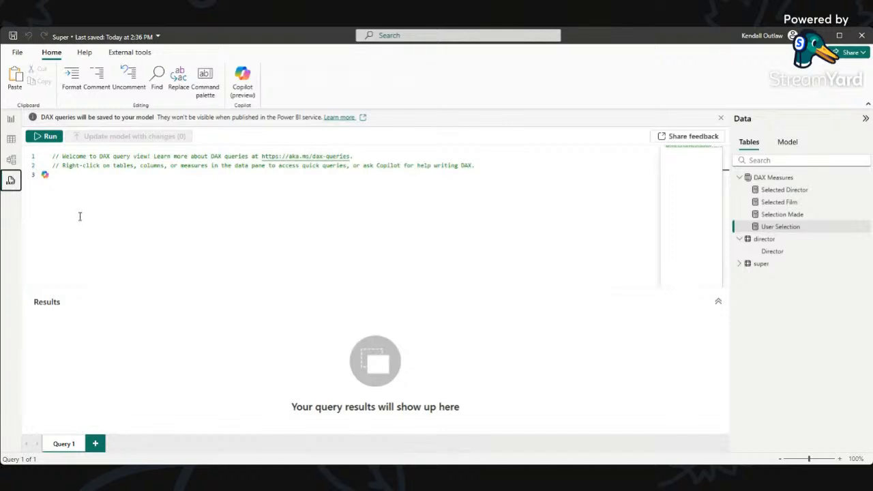
key(ctrl+a)
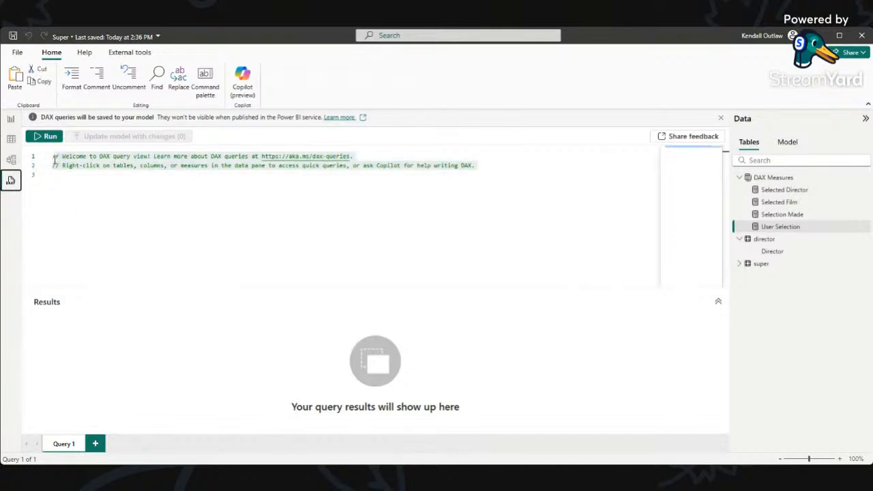
drag(405, 226, 29, 147)
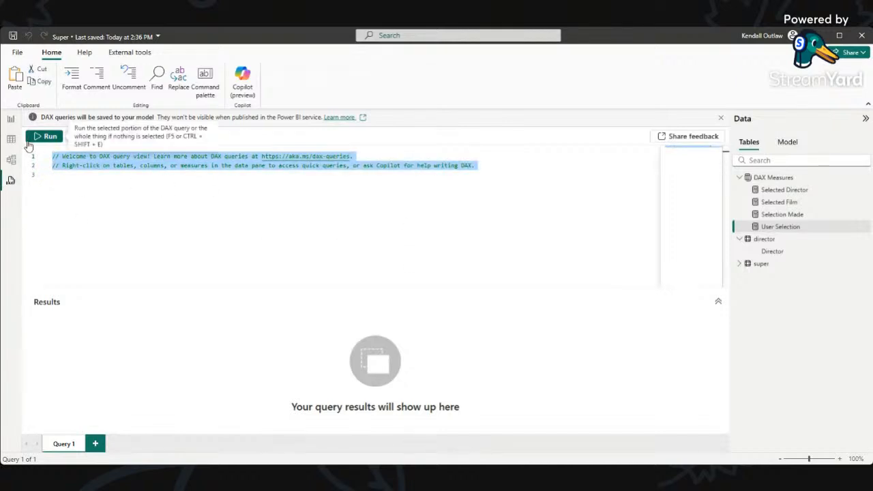
key(Delete)
key(ctrl+v)
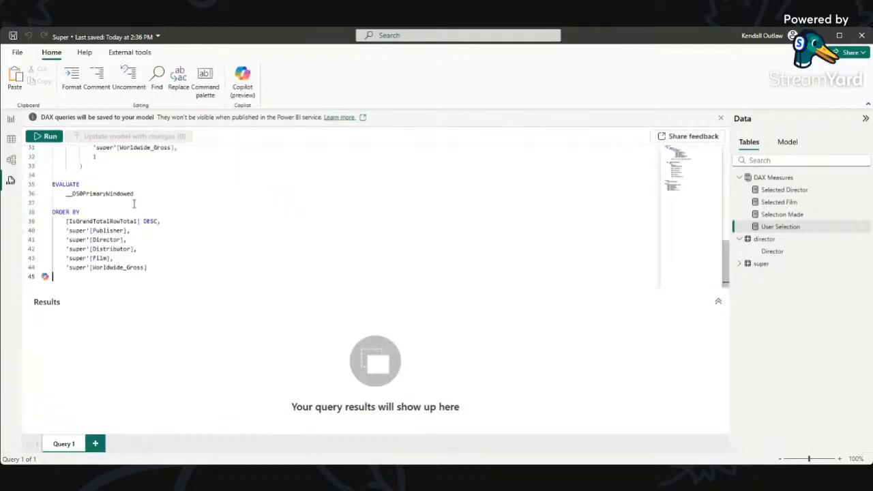
scroll(99, 268, up, 10)
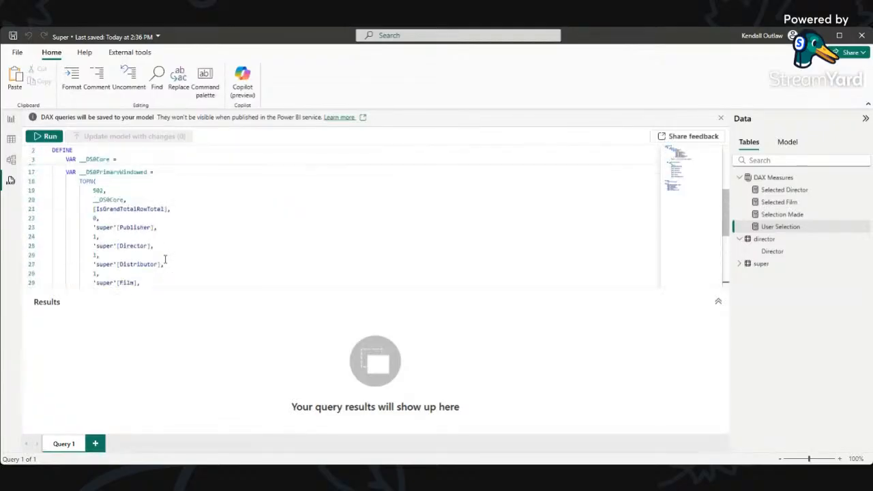
scroll(119, 196, down, 10)
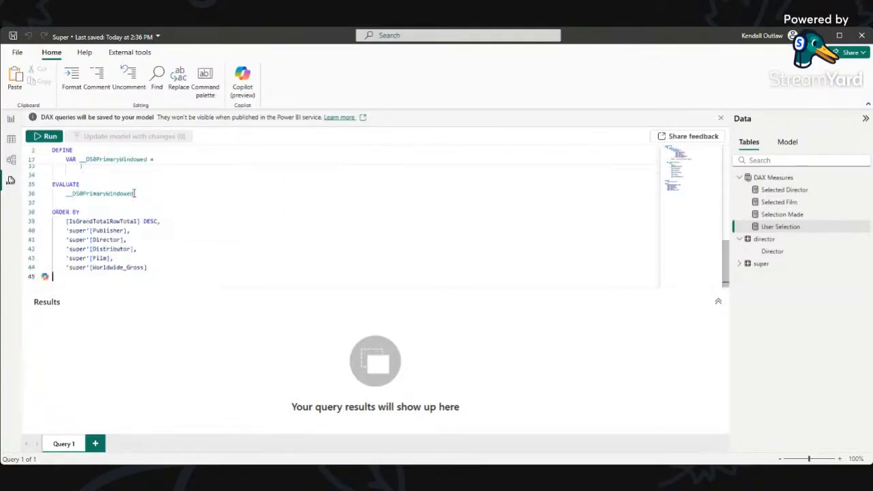
click(48, 138)
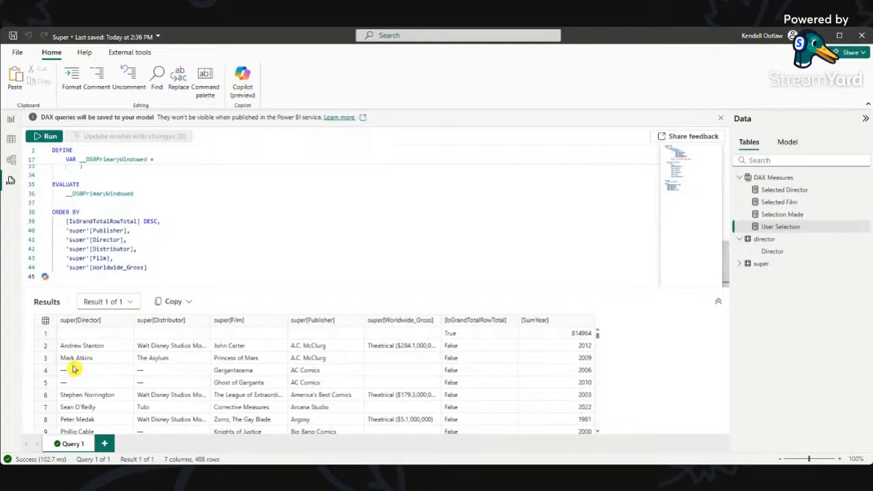
Select the entire text of Query 1, and return to the report page with Performance analyzer collapsed.
click(160, 271)
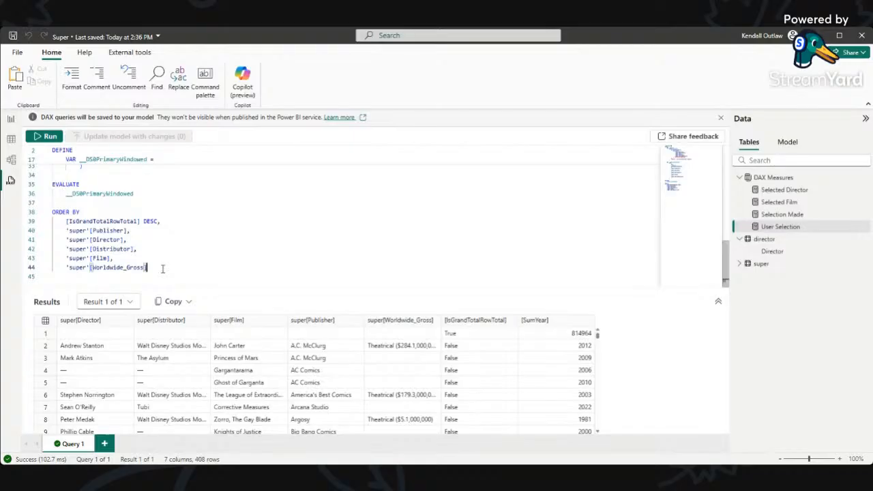
key(ctrl+a)
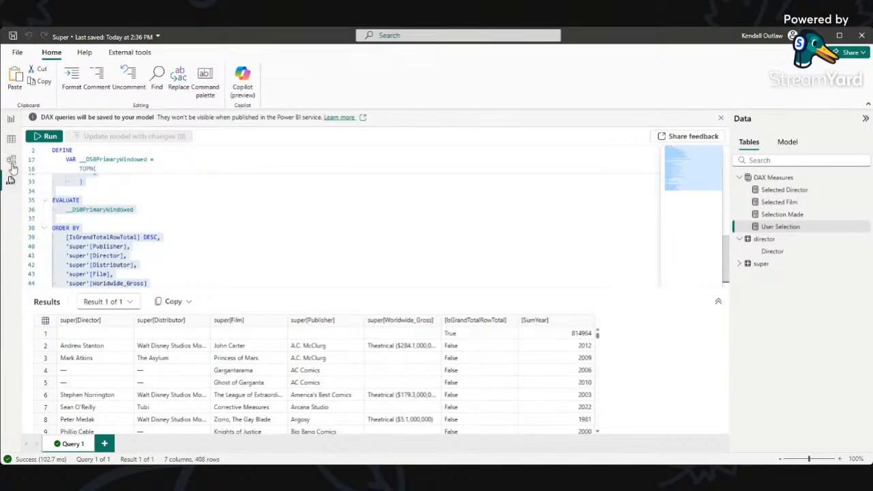
click(10, 118)
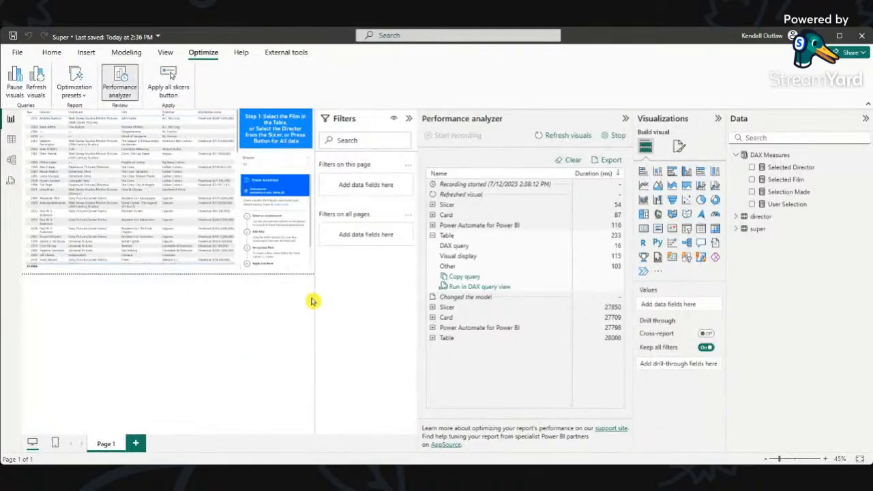
click(625, 118)
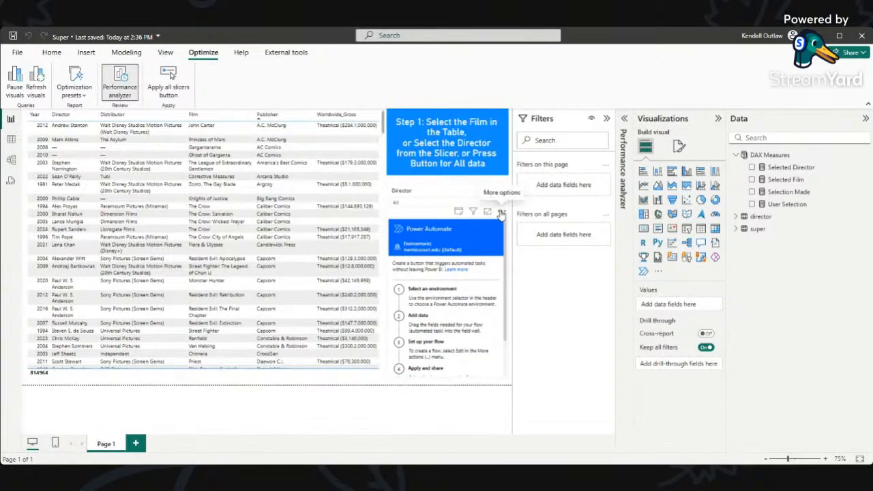
Open the Power Automate visual for editing and create a new flow triggered by Power BI button clicked.
click(501, 214)
click(524, 229)
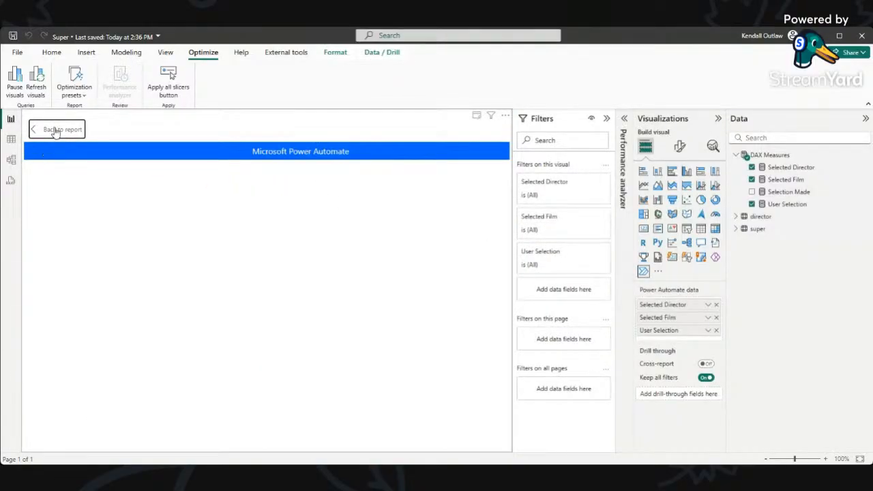
click(92, 164)
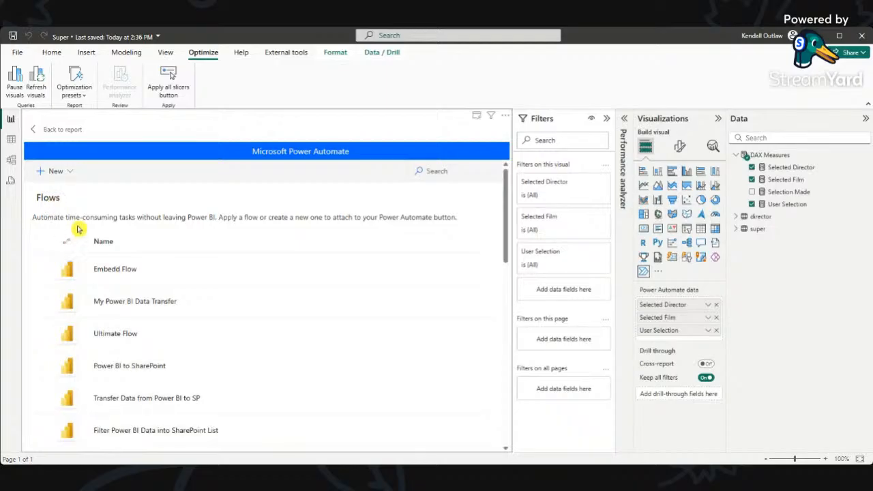
click(57, 171)
click(64, 229)
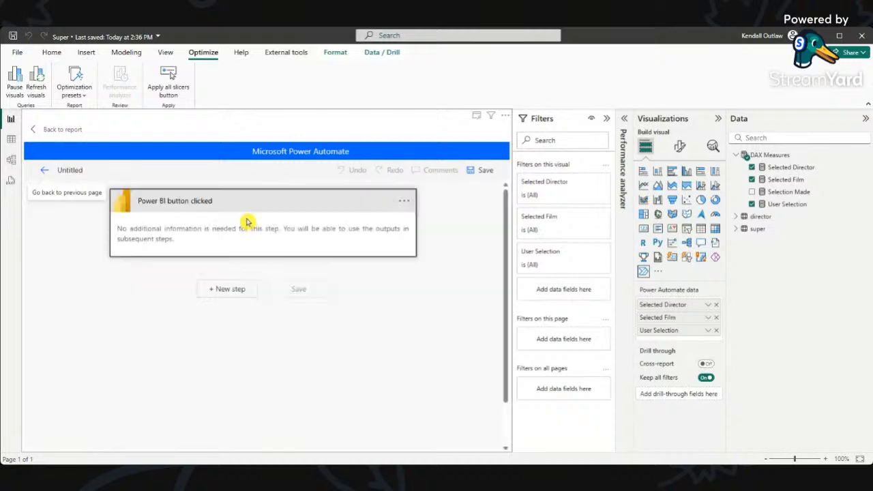
Search the operations for "power bi" and add the Run a query against a dataset action after the trigger.
click(243, 292)
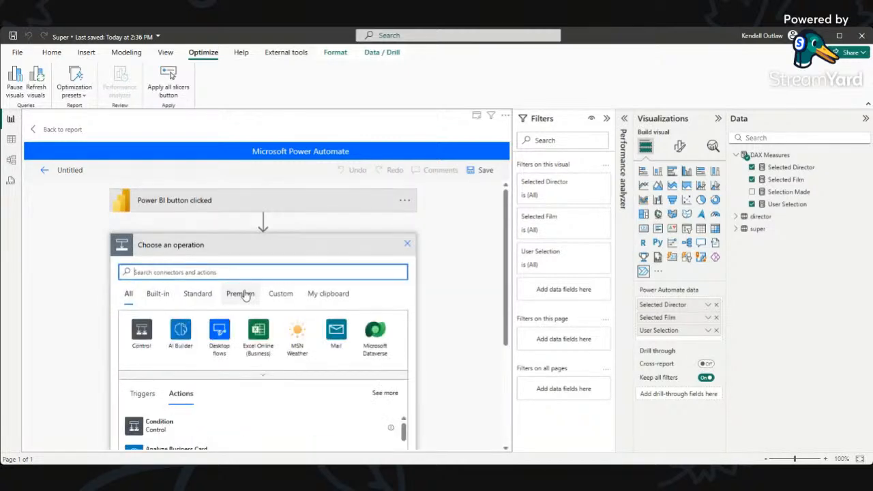
text(power bi)
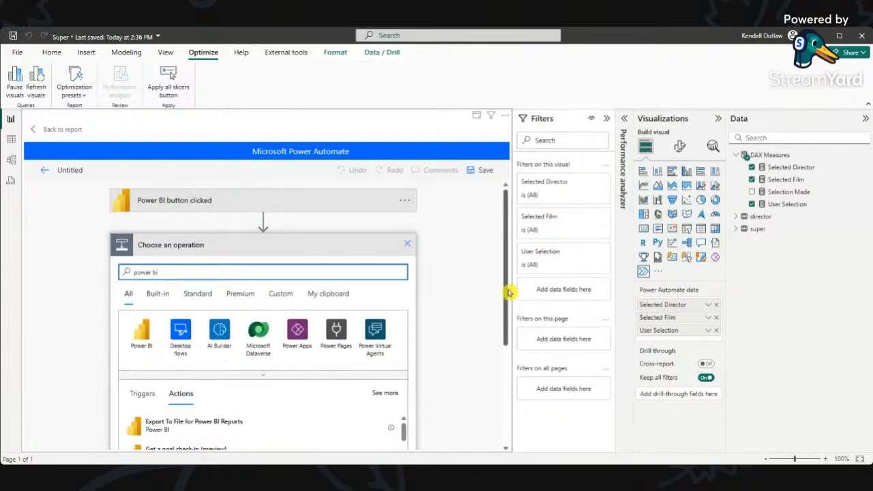
drag(509, 289, 503, 353)
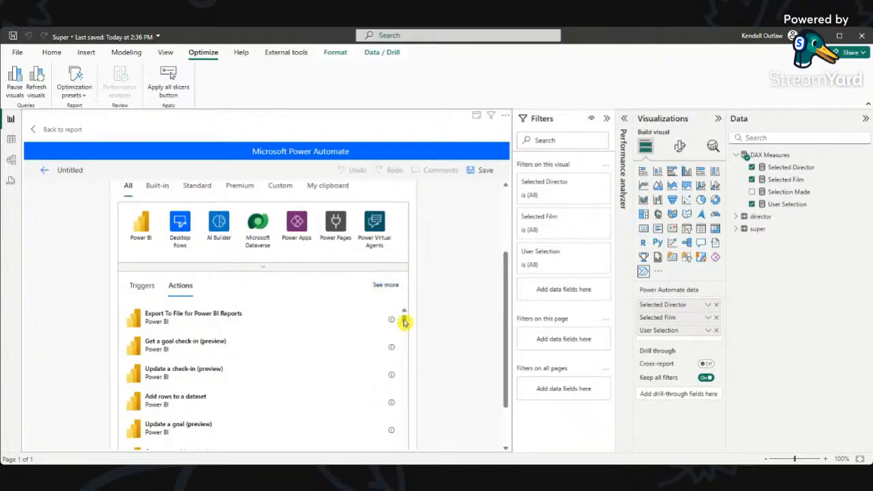
drag(404, 321, 404, 333)
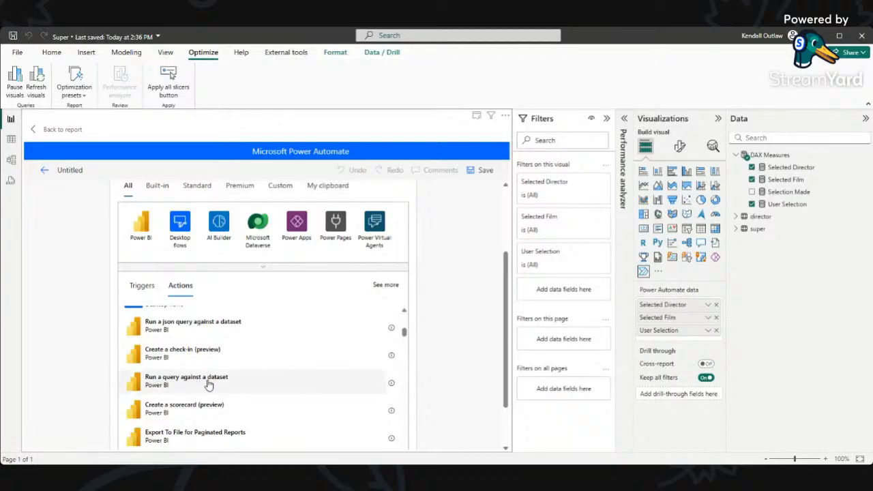
click(176, 382)
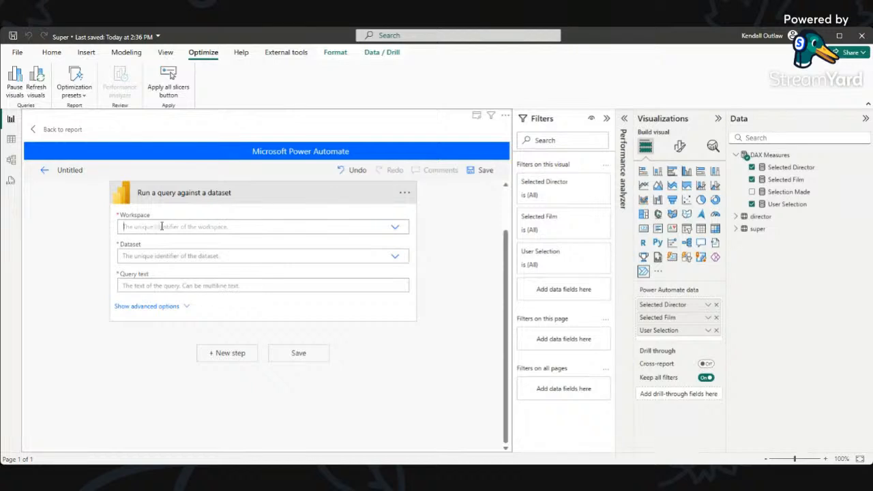
Set the query action's workspace to My Workspace and dataset to Super, and paste the copied DAX query as the query text.
click(163, 227)
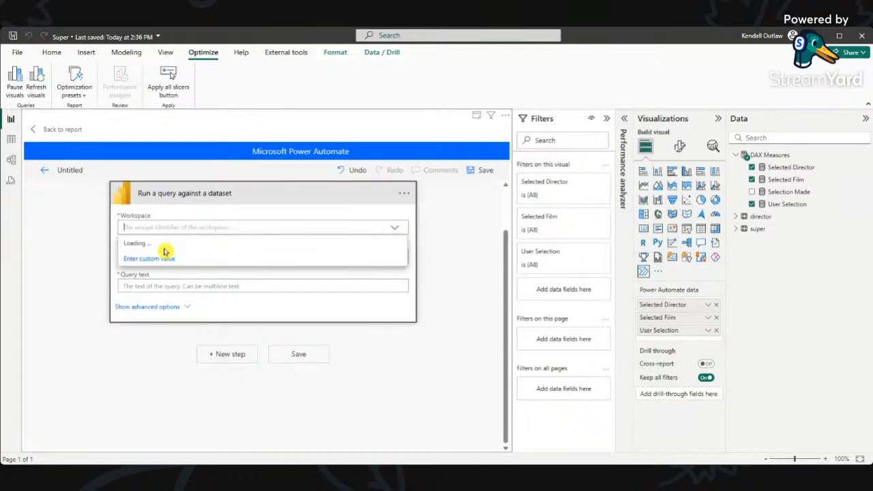
click(169, 248)
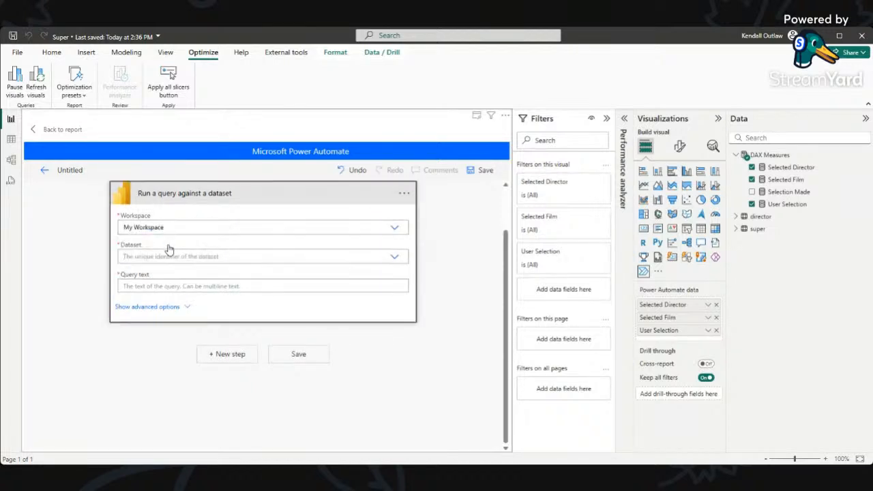
click(208, 254)
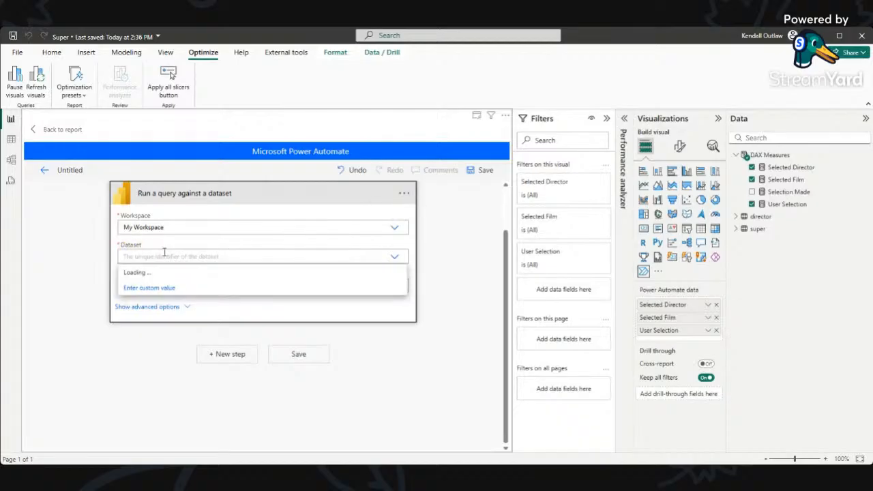
click(144, 334)
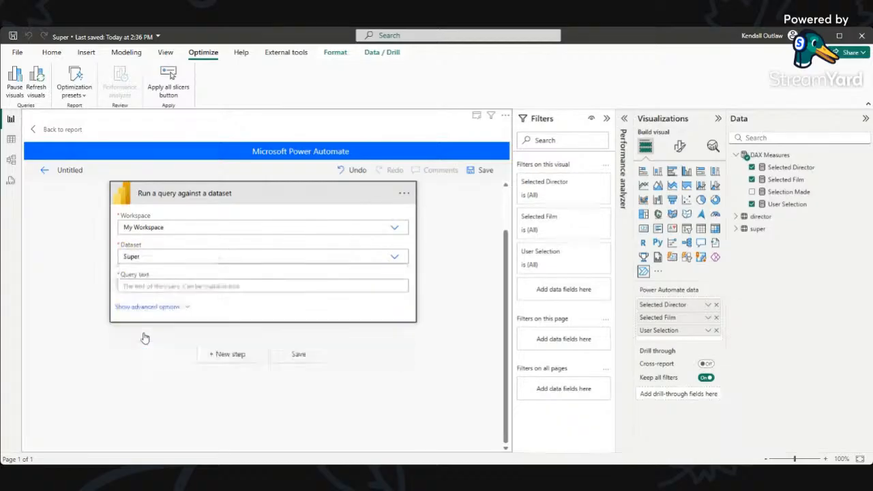
click(147, 286)
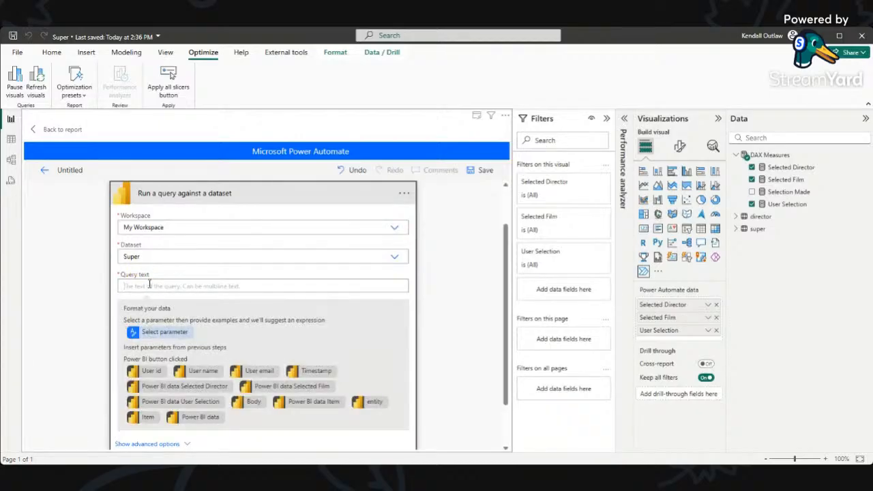
key(ctrl+v)
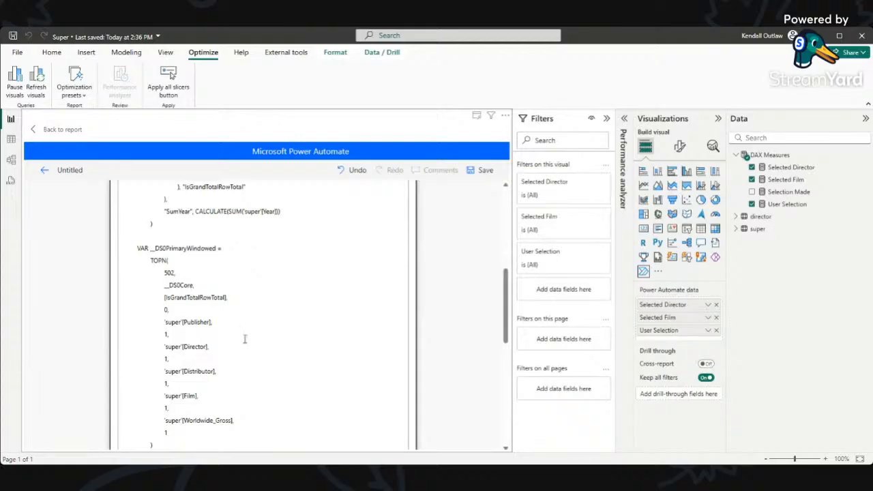
Collapse the query action, search the operations for "csv", and add the Create CSV table action after it.
scroll(244, 339, up, 10)
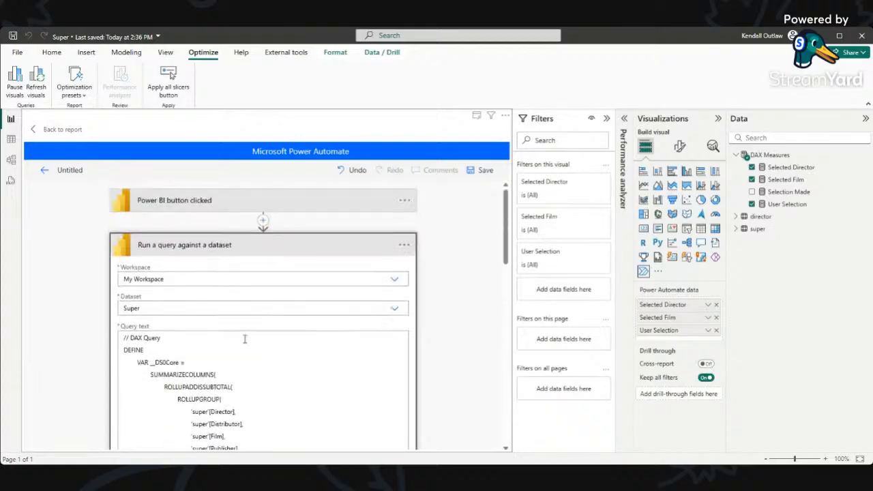
click(235, 247)
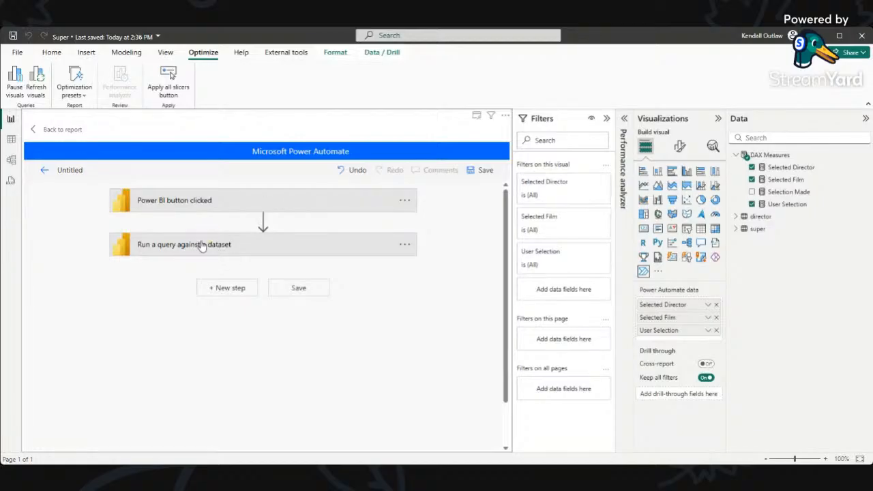
click(231, 290)
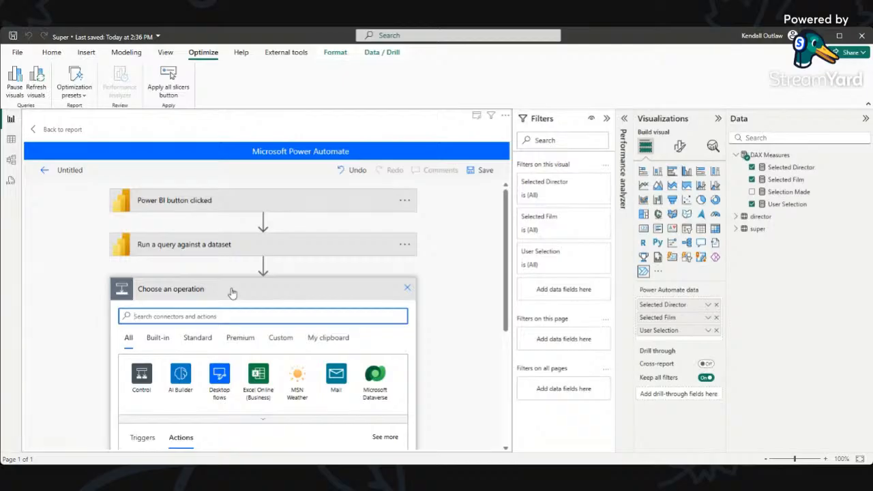
text(csv)
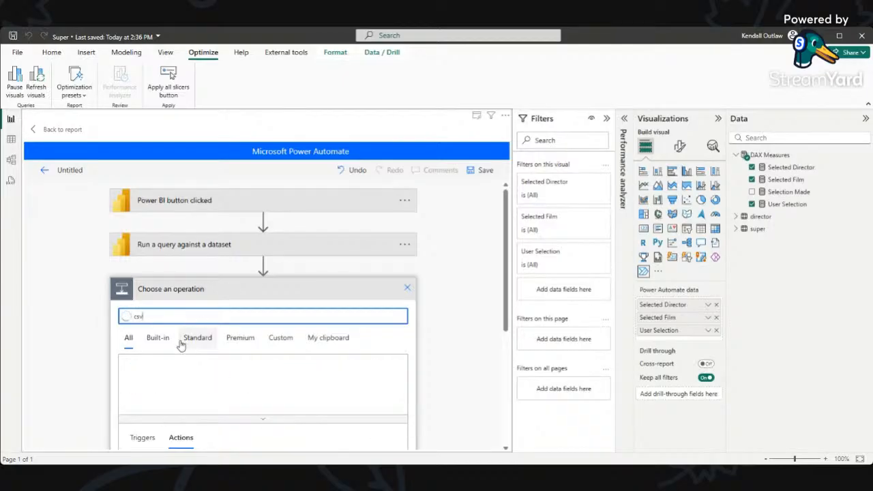
scroll(193, 358, down, 2)
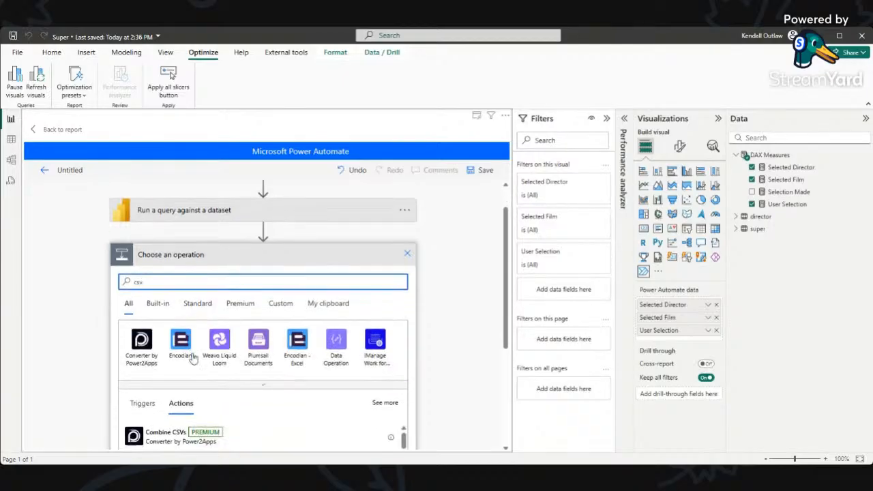
scroll(191, 365, down, 2)
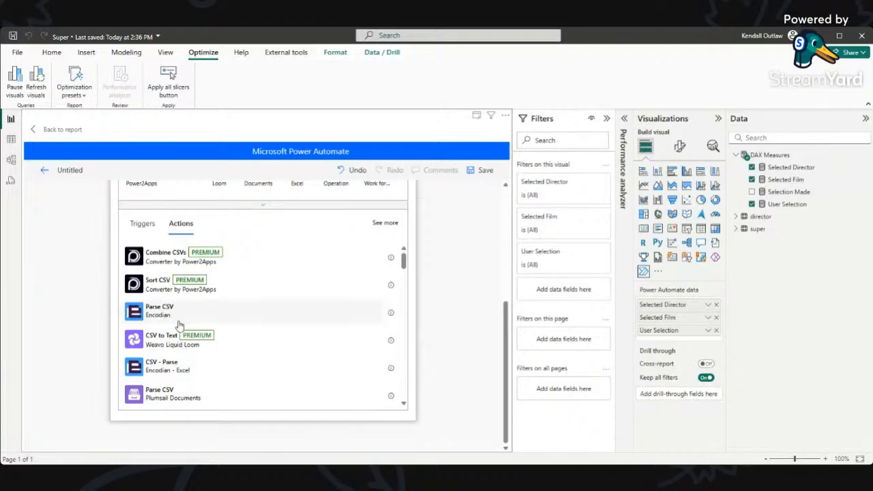
scroll(183, 341, down, 2)
scroll(181, 324, down, 3)
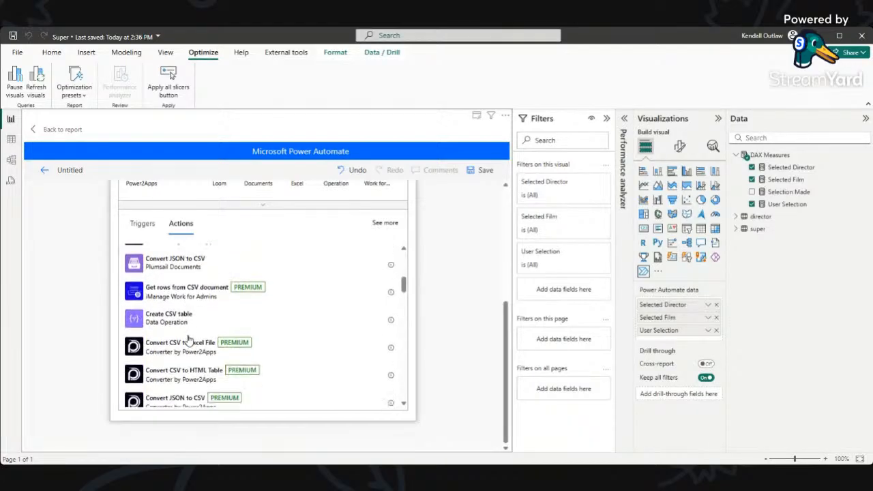
click(164, 305)
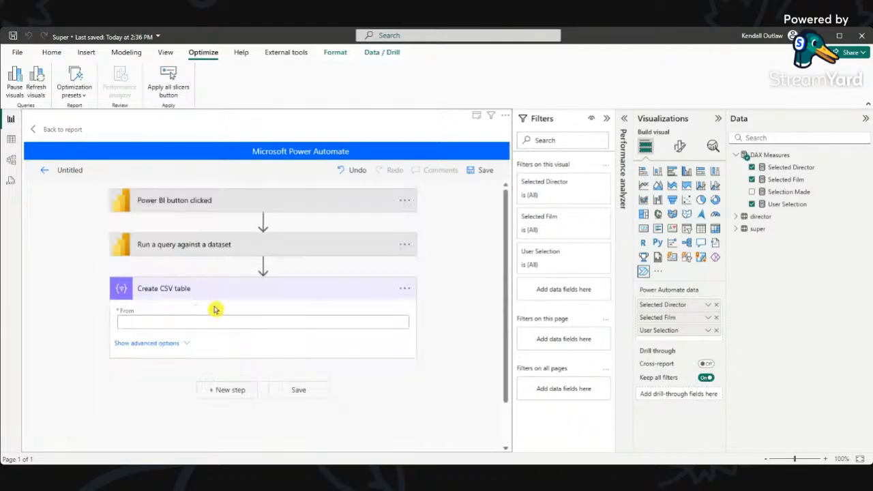
Set the Create CSV table action's From input to First table rows from the dataset query.
click(228, 319)
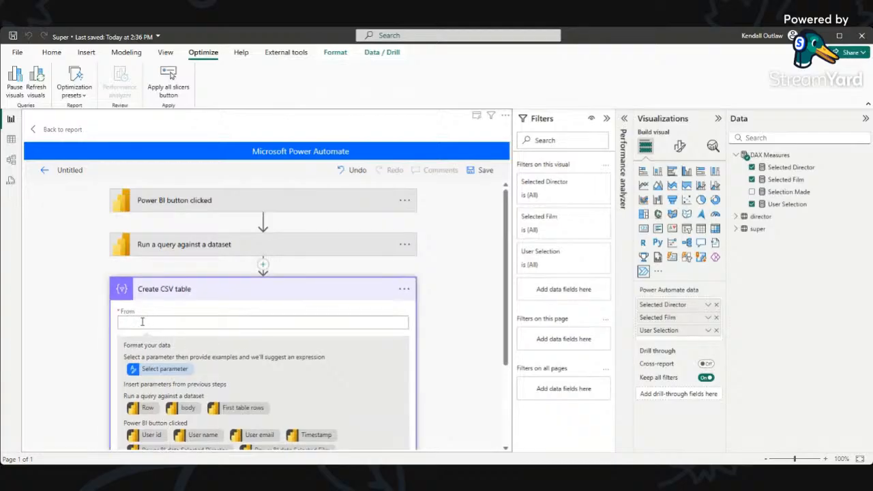
scroll(239, 353, down, 1)
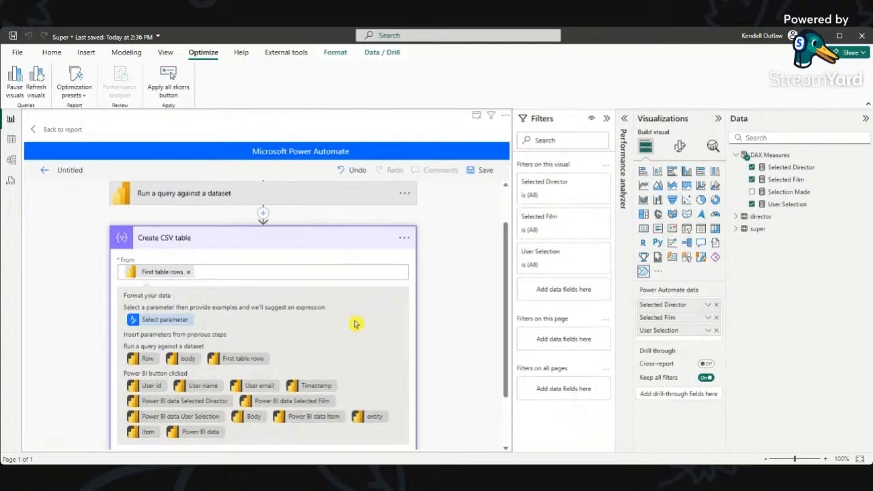
scroll(362, 318, down, 2)
Name the flow Super Flow and save it.
scroll(361, 310, up, 4)
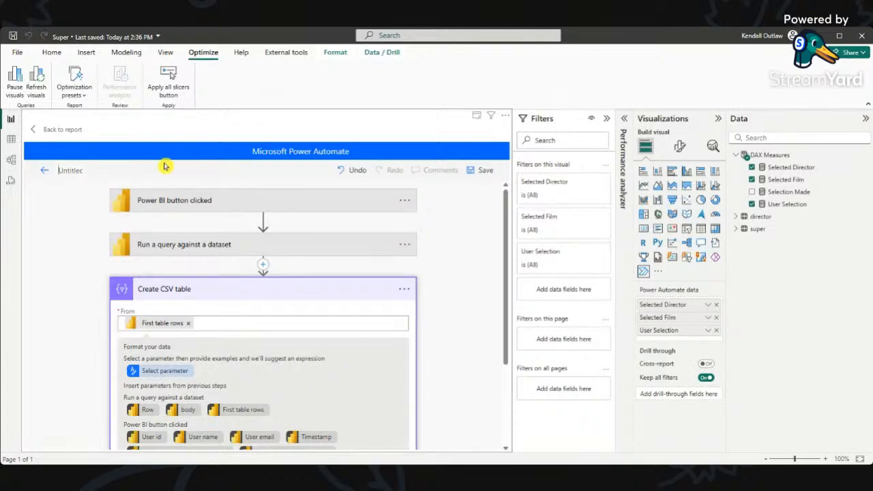
text(Super Flow)
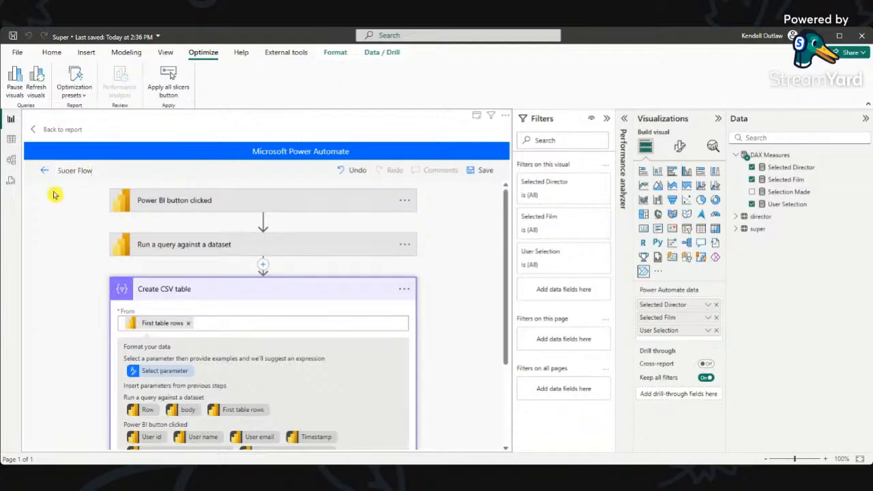
click(69, 172)
key(BackSpace)
text(p)
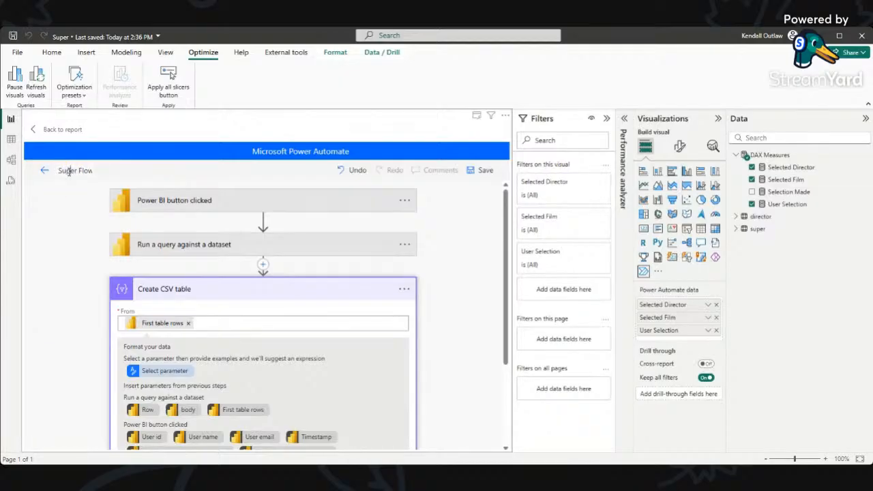
click(60, 219)
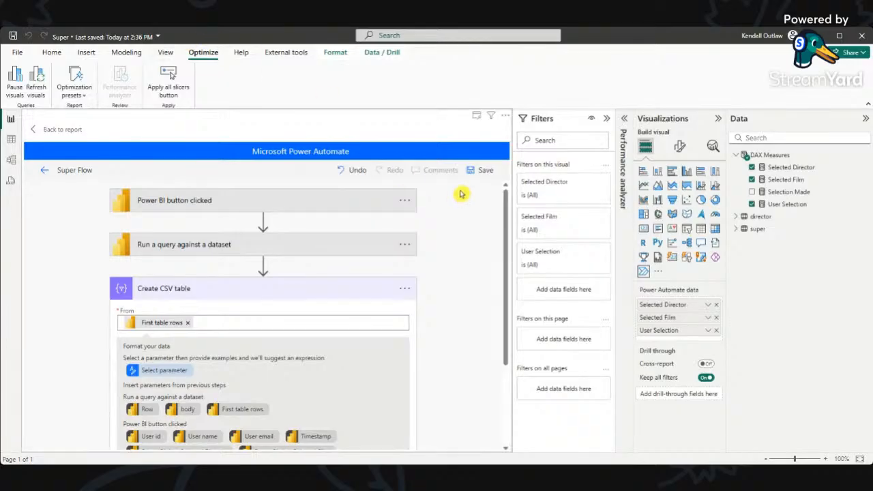
click(481, 174)
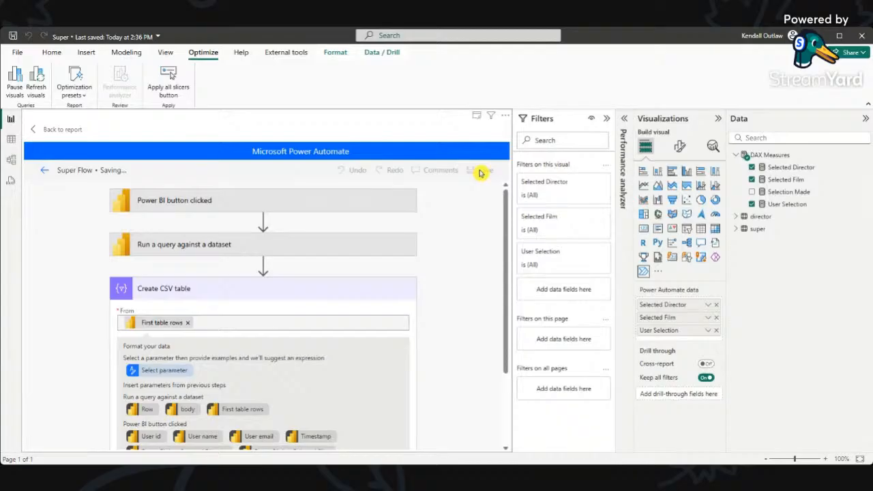
Return to the flow's details page, run Super Flow, and open the new run from the 28-day run history.
click(43, 171)
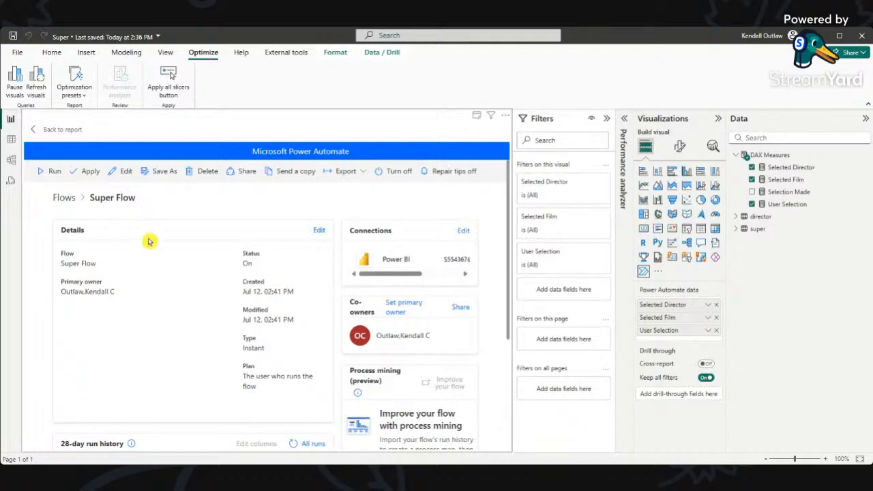
scroll(161, 265, down, 3)
scroll(89, 201, up, 3)
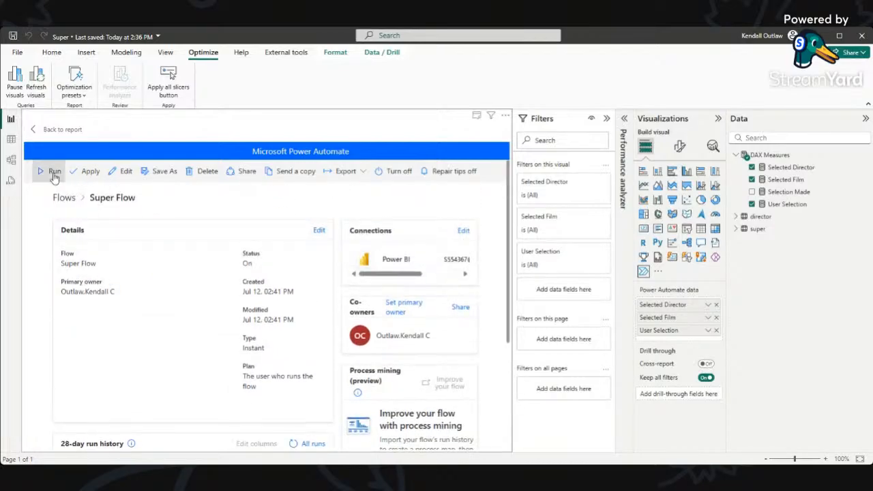
click(54, 171)
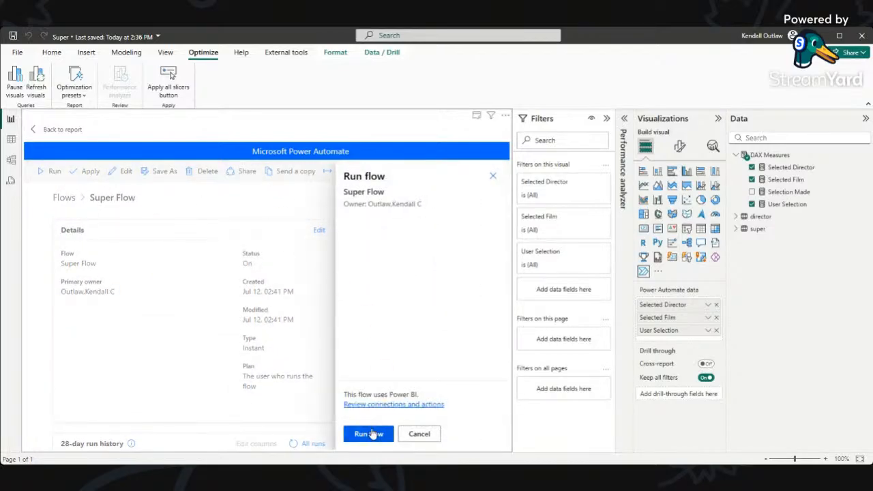
click(369, 433)
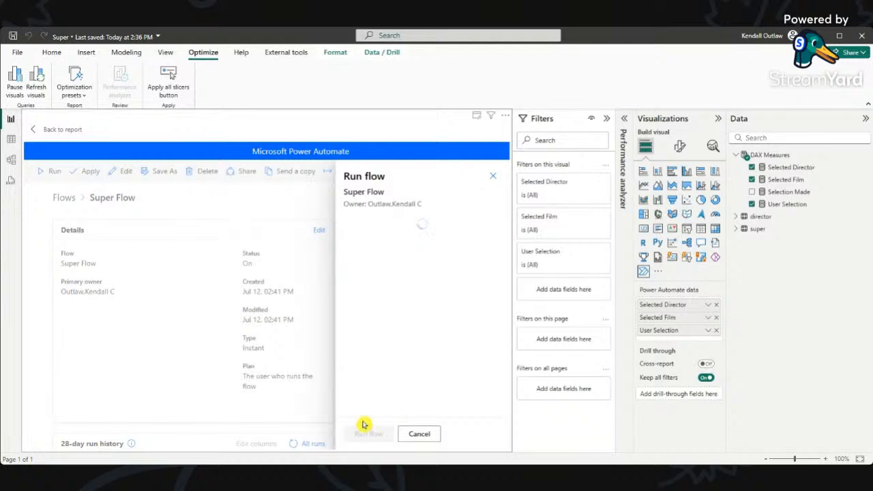
click(364, 430)
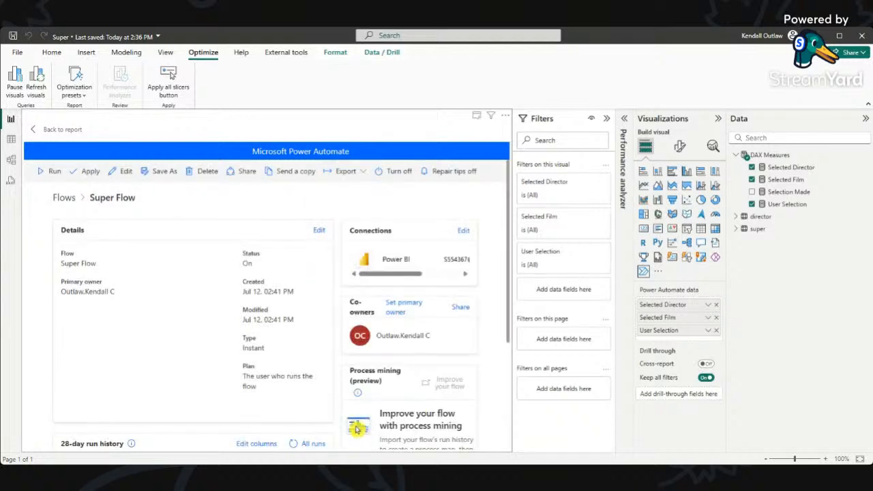
scroll(201, 351, down, 2)
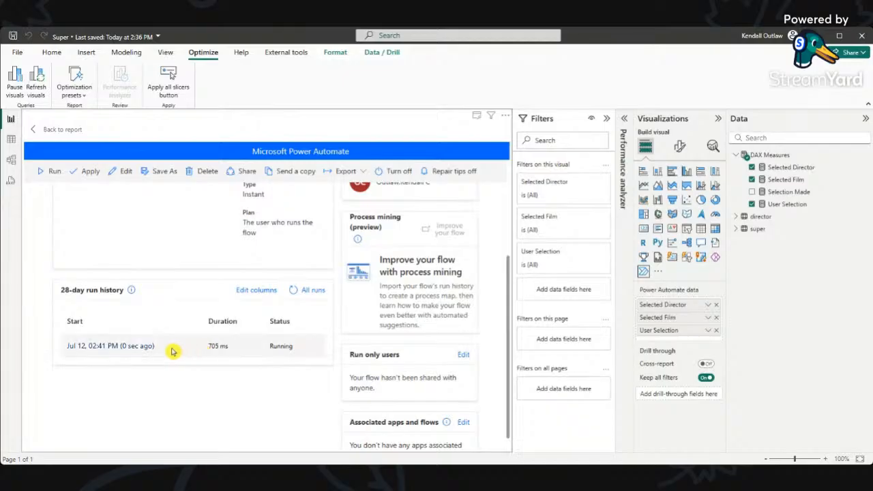
click(123, 347)
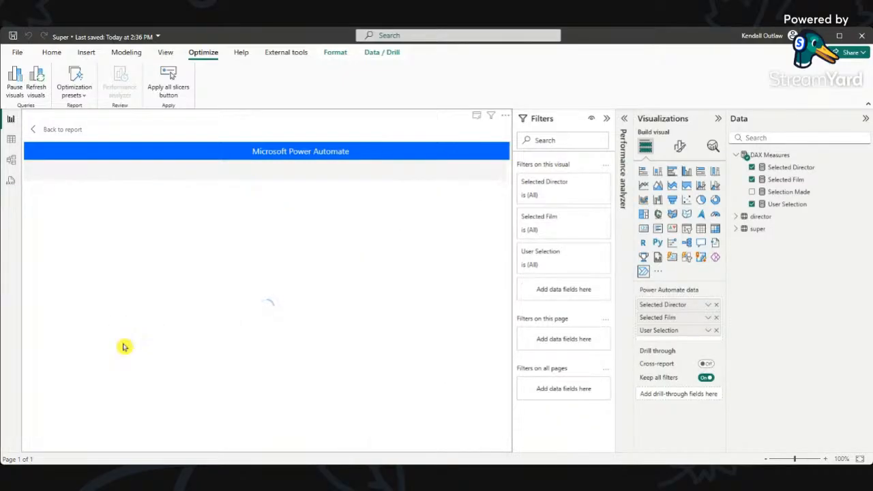
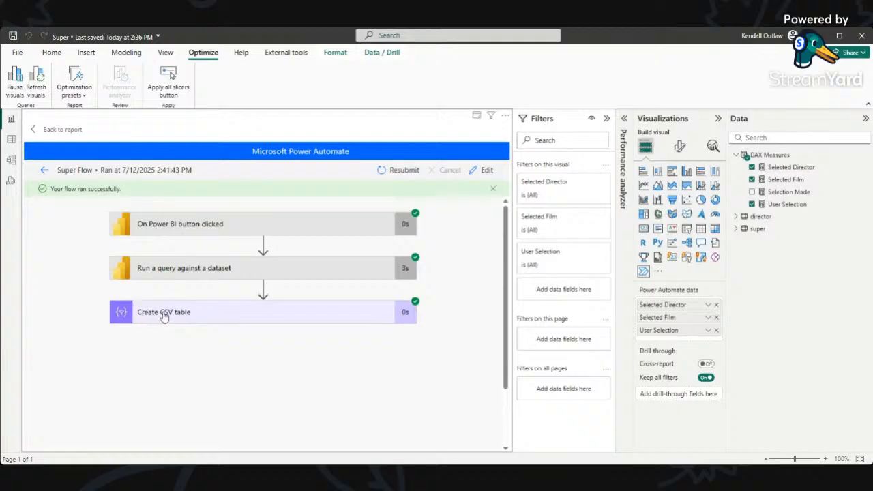
Expand the run's Create CSV table action, review its inputs and outputs, and select the entire JSON of the From input.
click(203, 317)
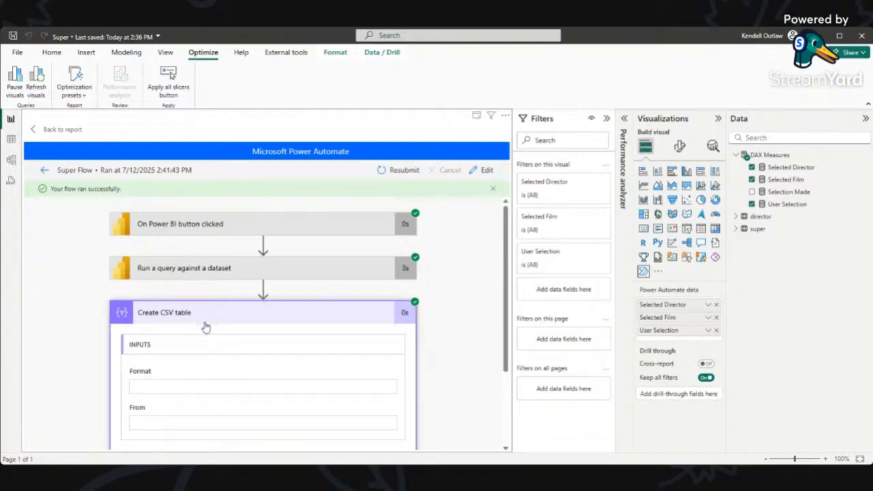
scroll(230, 329, down, 1)
scroll(230, 328, down, 3)
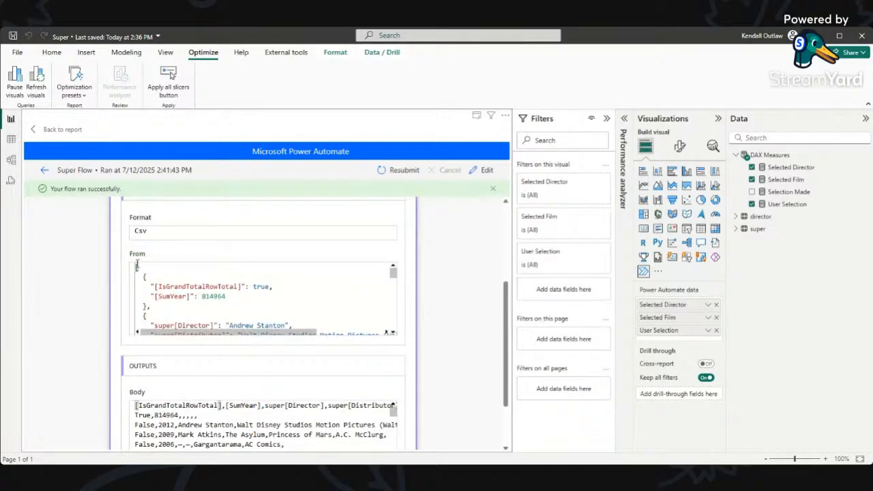
scroll(206, 283, down, 10)
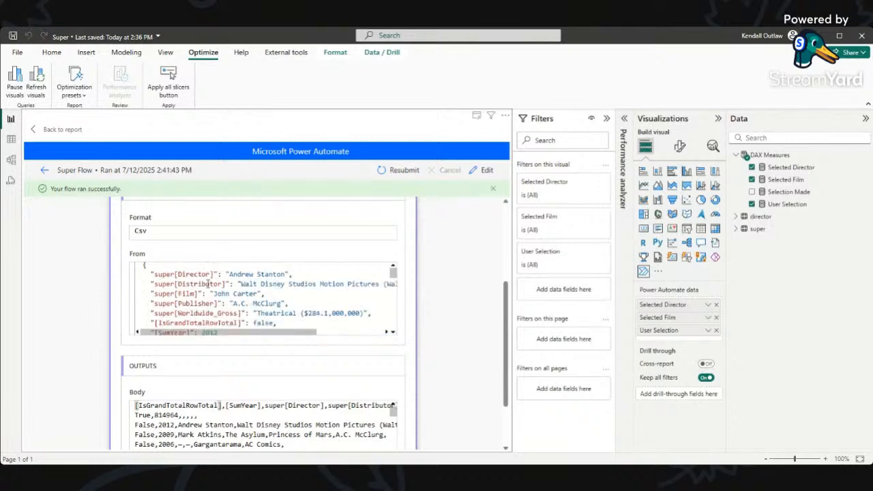
scroll(206, 284, up, 10)
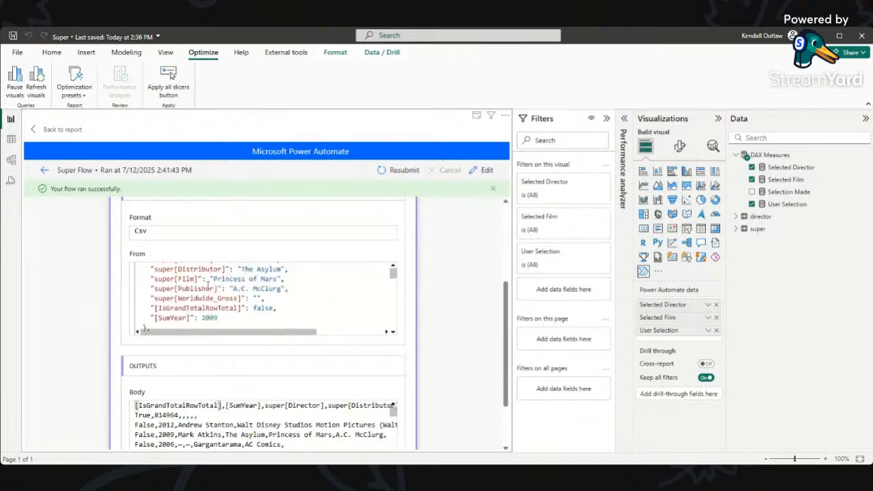
scroll(146, 245, down, 1)
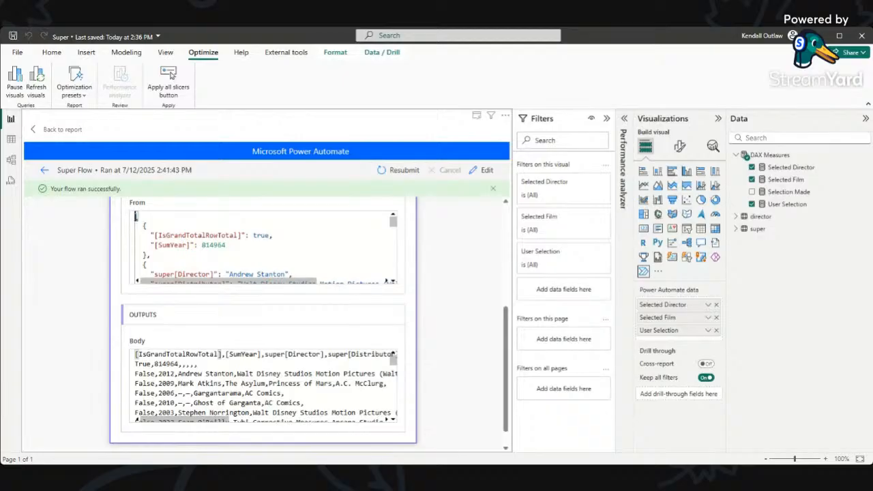
key(ctrl+a)
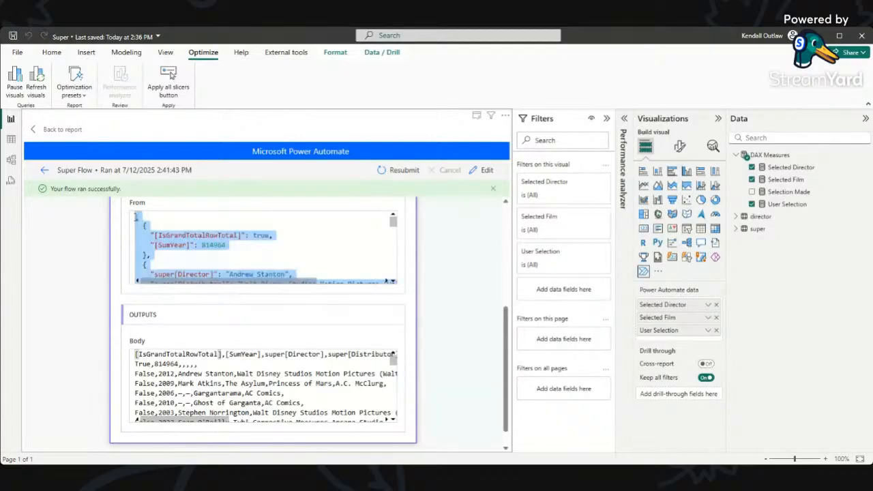
Open Super Flow for editing from the run details and add a Parse JSON action after Create CSV table.
scroll(384, 209, up, 4)
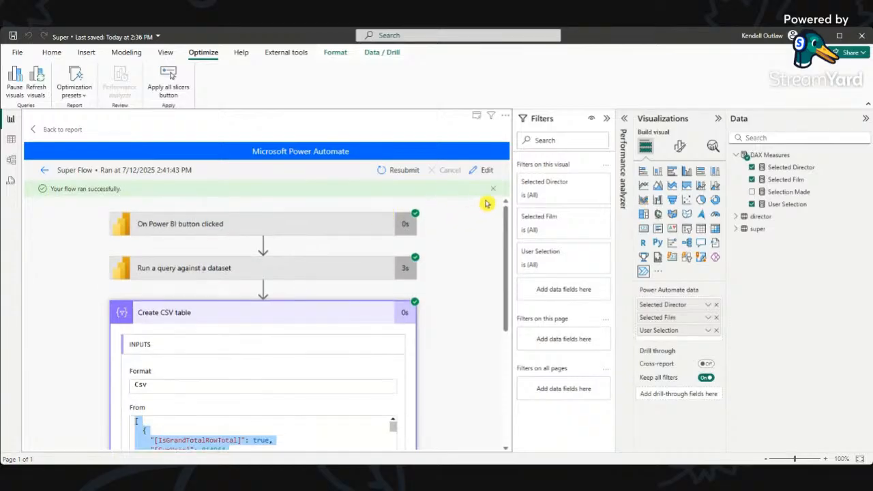
click(485, 171)
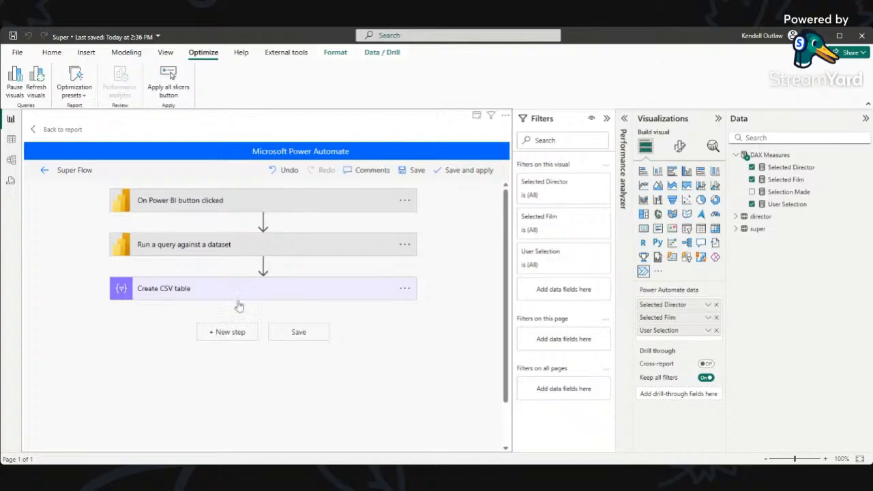
click(223, 332)
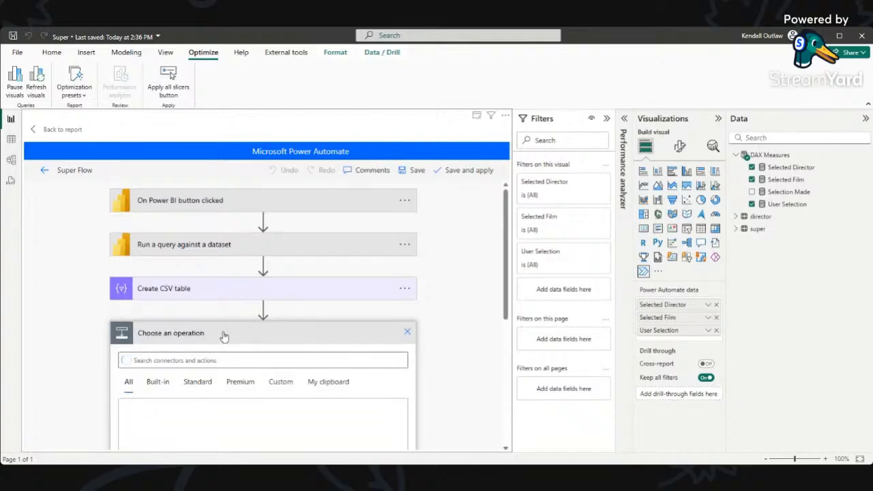
text(pa)
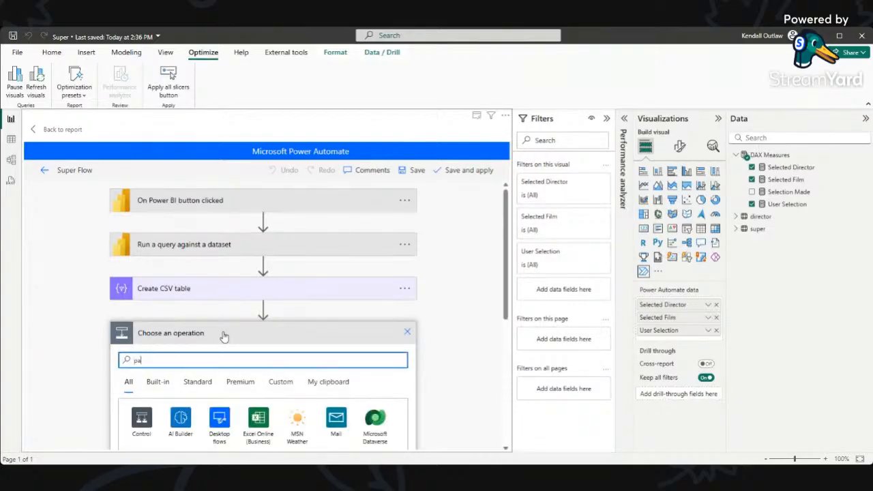
text(res)
key(BackSpace)
key(BackSpace)
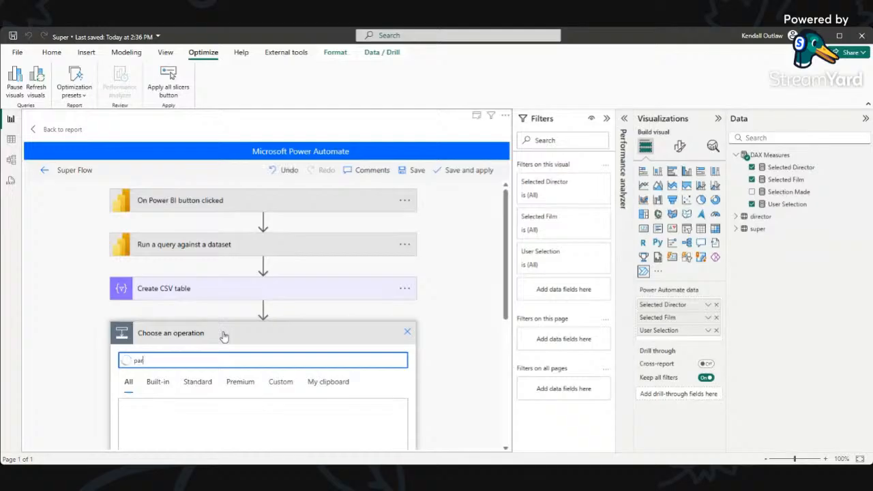
text(se json)
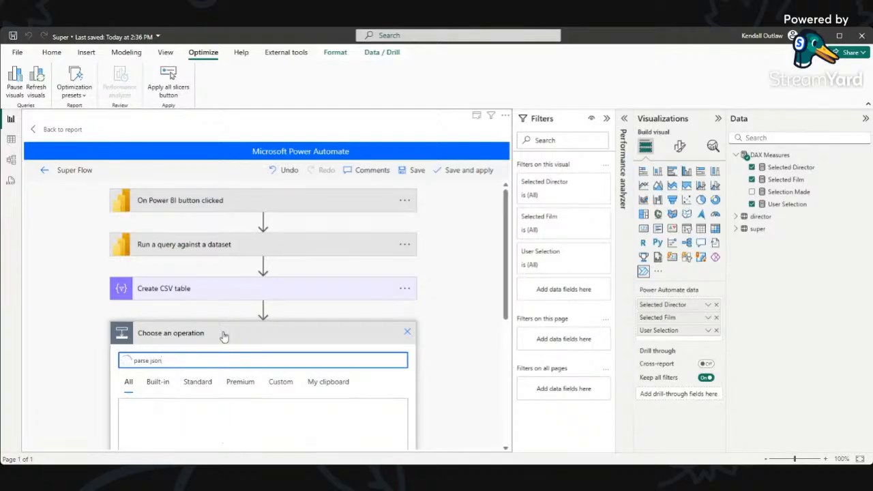
scroll(211, 343, down, 4)
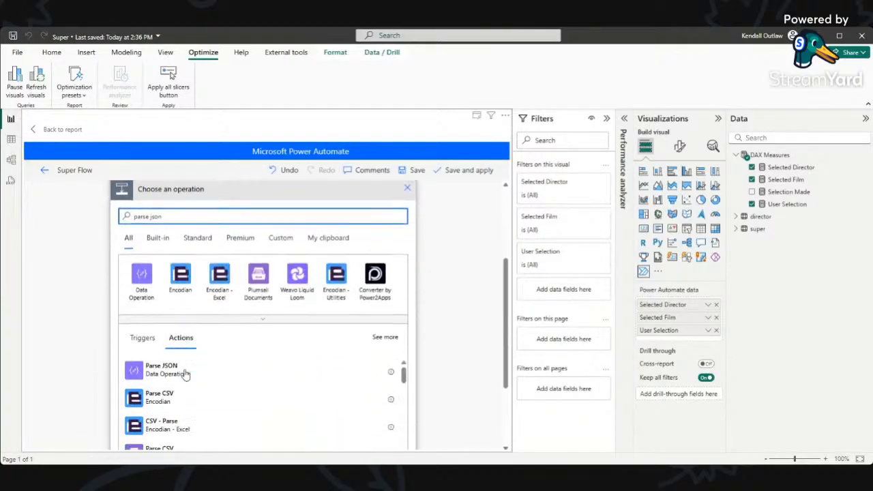
click(191, 364)
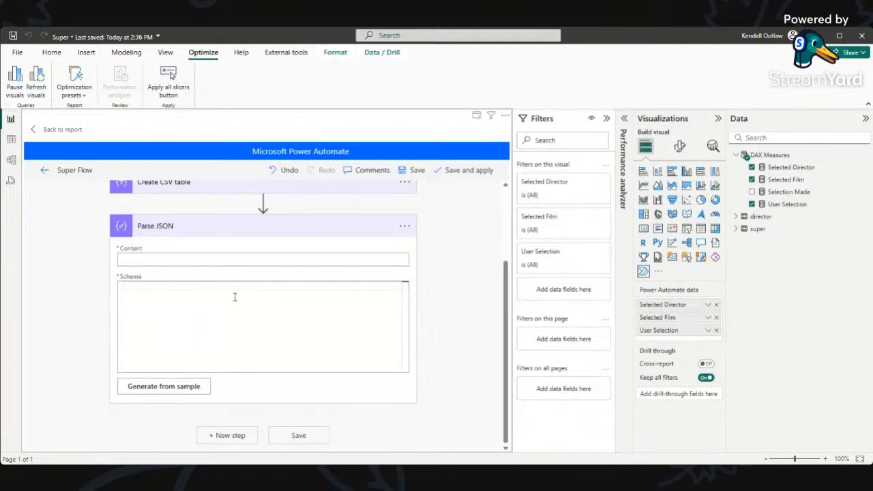
Set the Parse JSON content to First table rows and generate its schema from the JSON copied from the run's From input.
click(239, 258)
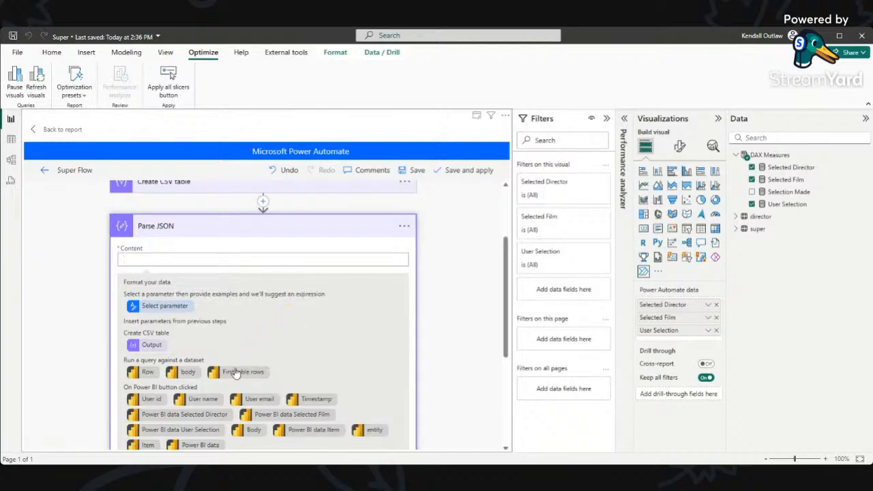
click(252, 374)
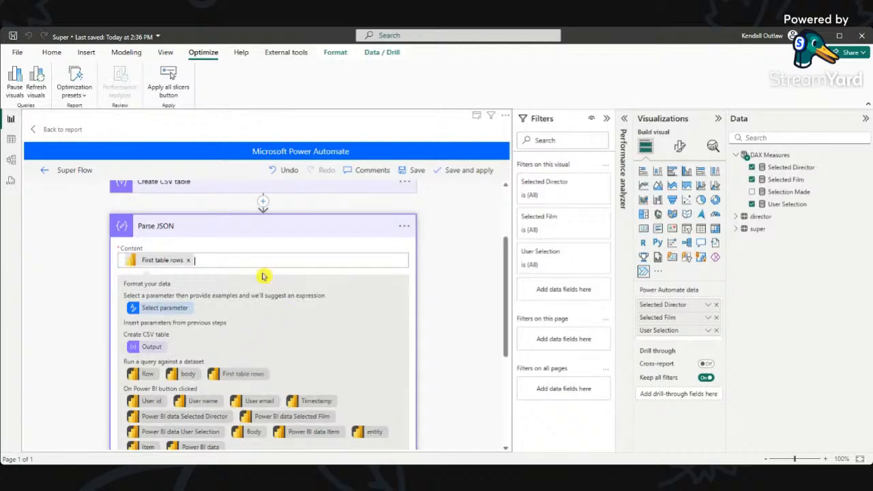
scroll(392, 290, down, 5)
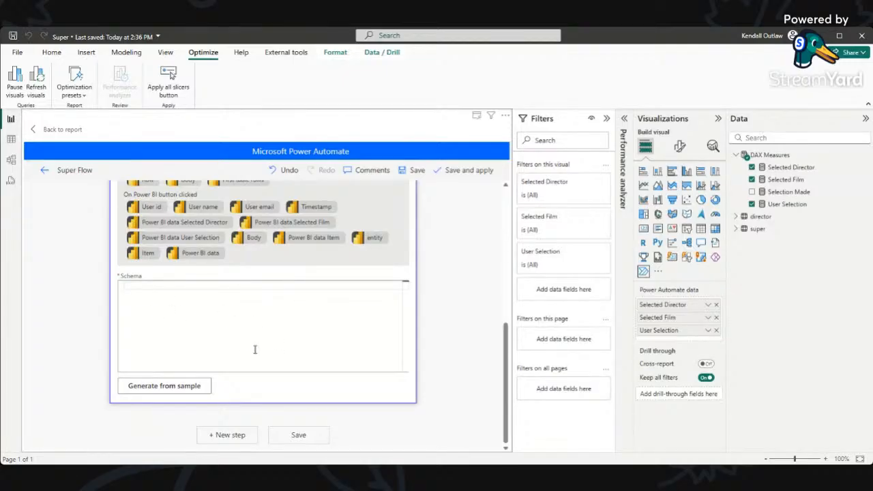
click(164, 386)
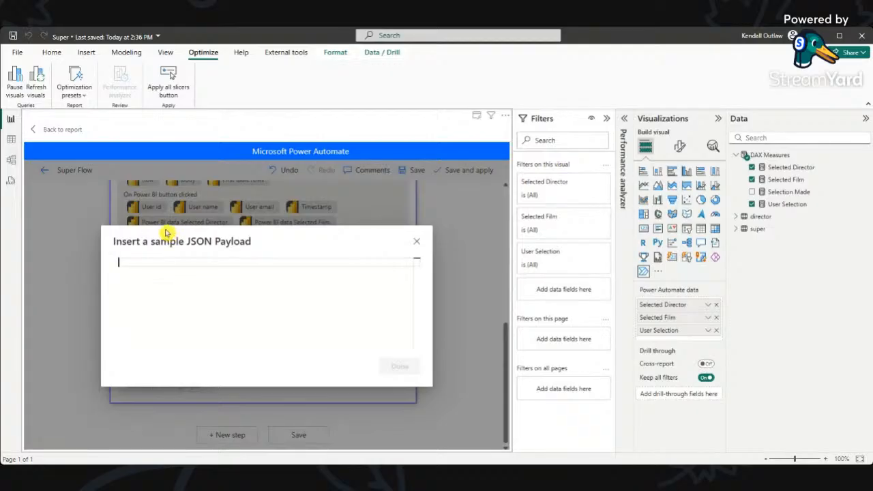
text({   "super[Director]": "William A. Fraker",   "super[Distributor]": "Universal Pictures",   "super[Film]": "The Legend of the Lone Ranger",   "super[Publisher]": "WXYT (AM)",   "super[Worldwide_Gross]": "Theatrical ($12,617,845)",   "[IsGrandTotalRowTotal]": false,   "[SumYear]": 1981 })
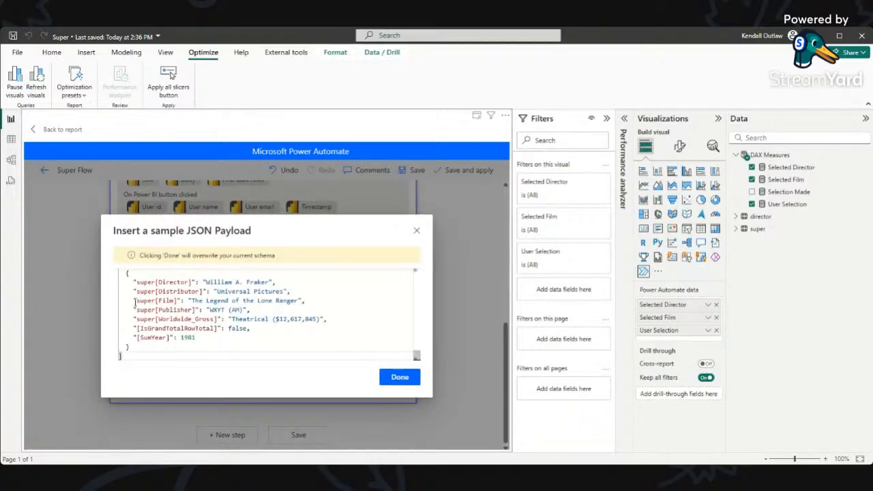
click(400, 376)
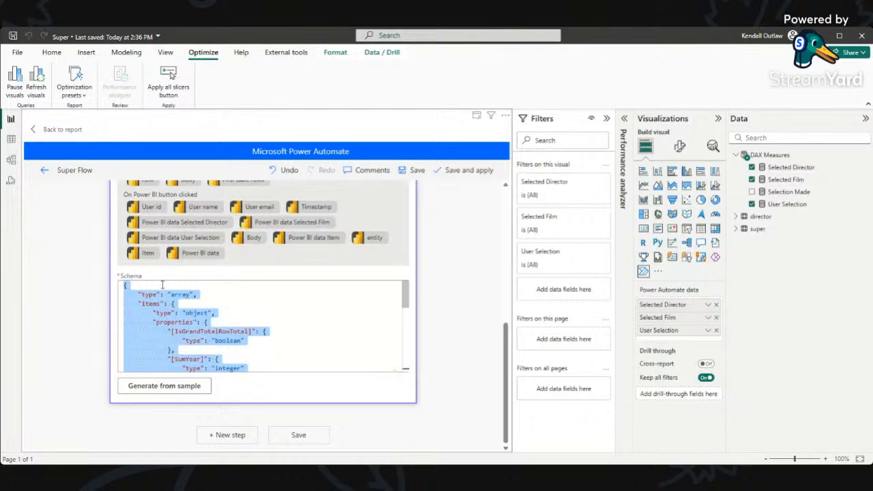
Change the [SumYear] type in the Parse JSON schema to number, review the remaining schema and collapse the action.
click(226, 300)
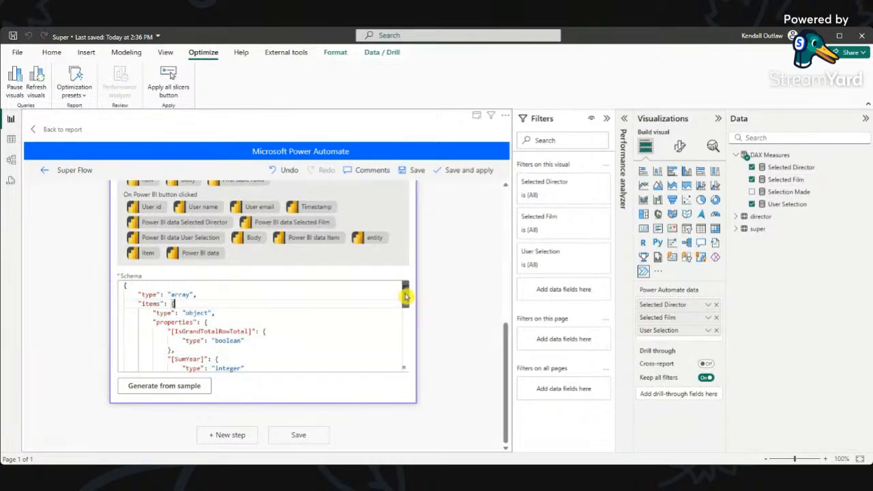
mouse_move(406, 296)
mouse_down()
mouse_move(408, 311)
mouse_move(410, 293)
mouse_up()
scroll(266, 325, down, 1)
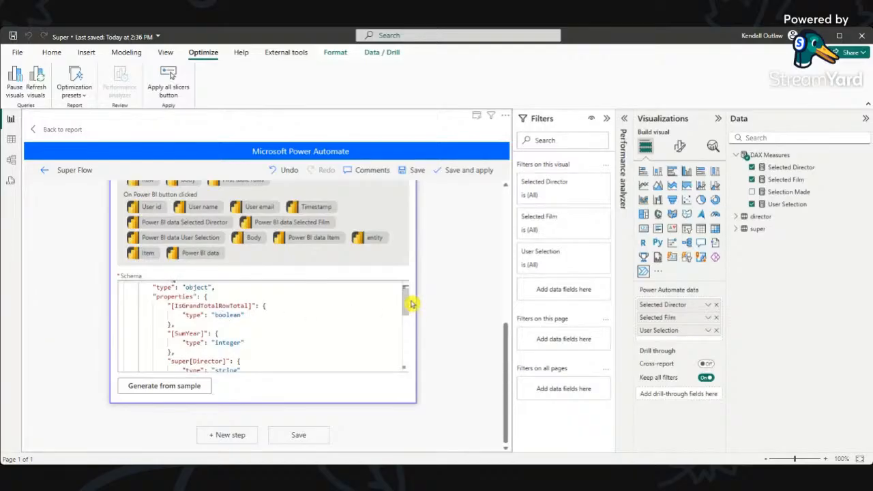
drag(408, 305, 405, 308)
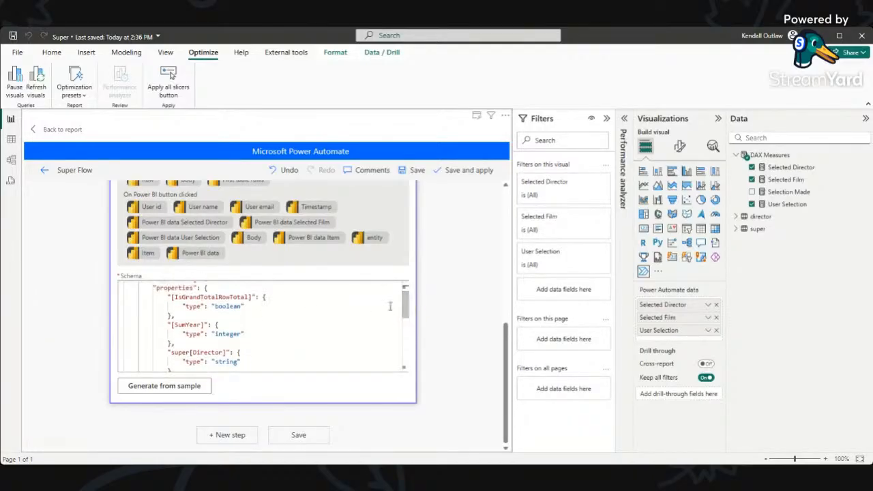
double_click(243, 333)
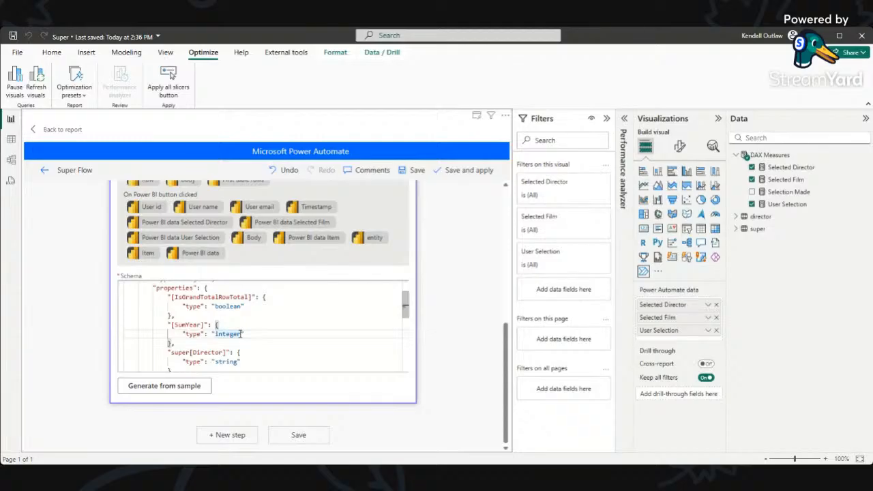
text(inte)
text(mbe)
scroll(245, 333, down, 8)
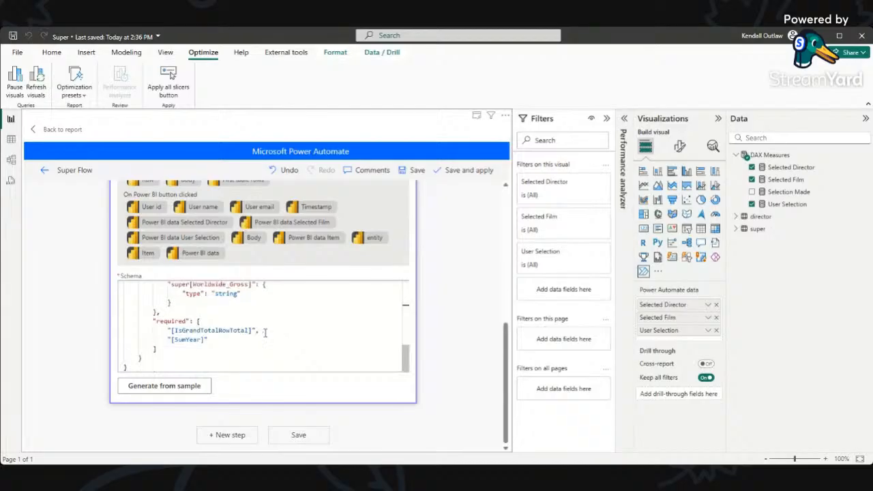
scroll(406, 353, up, 3)
drag(405, 354, 405, 292)
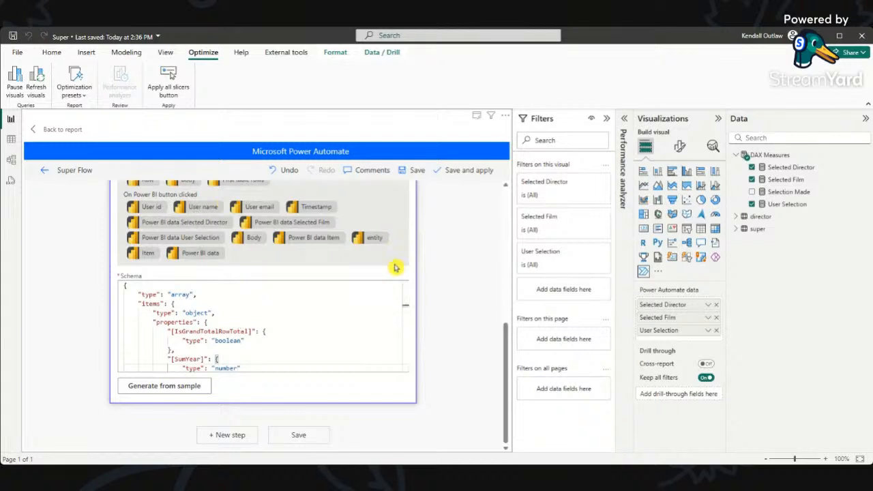
scroll(404, 290, up, 5)
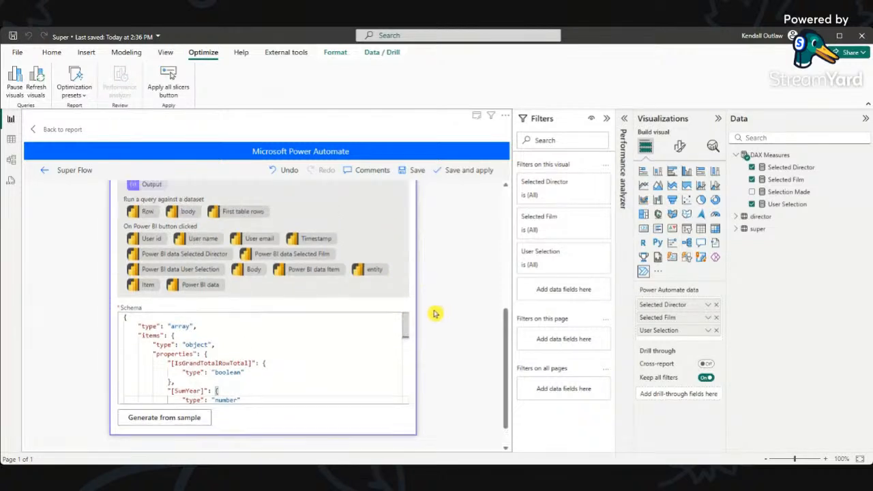
click(290, 288)
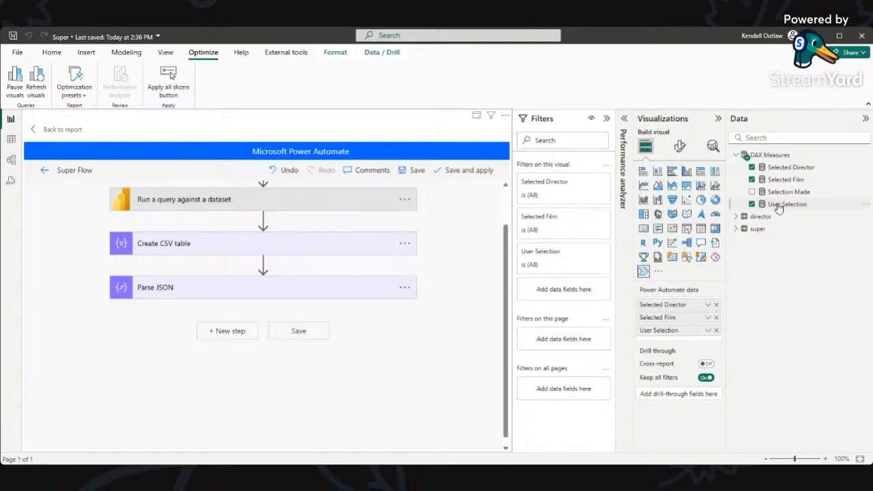
Add a Switch control action after Parse JSON.
click(230, 331)
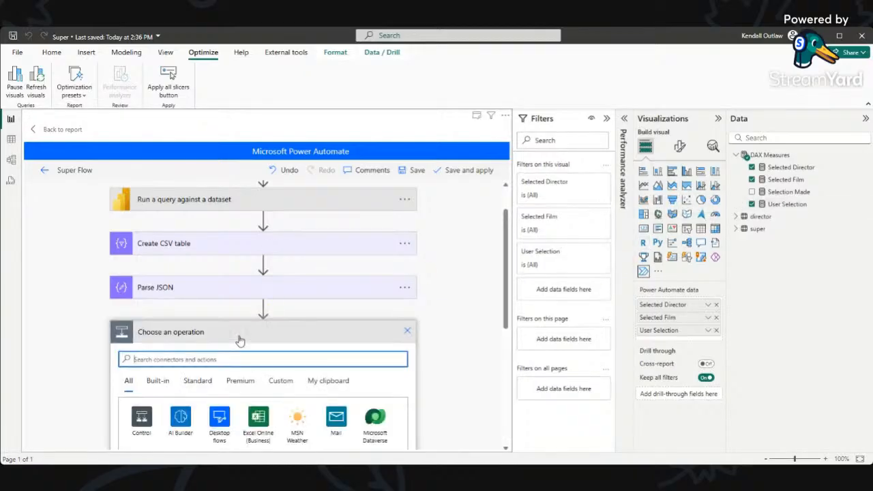
text(c)
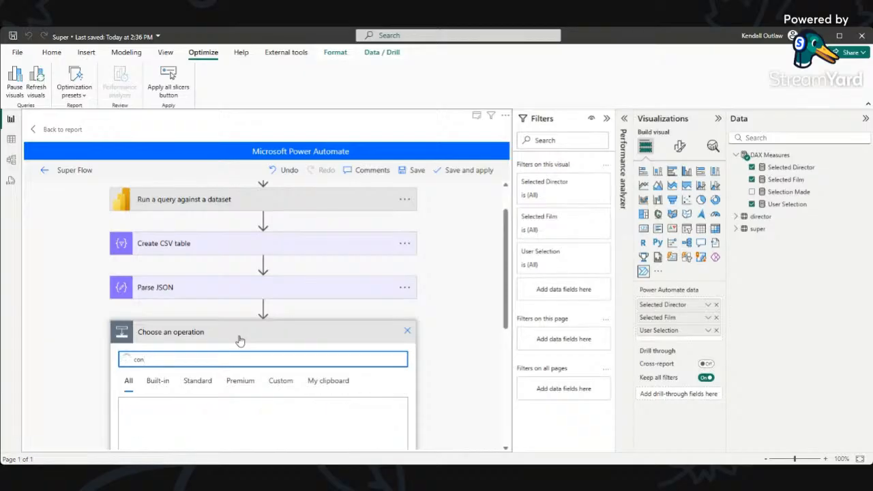
key(BackSpace)
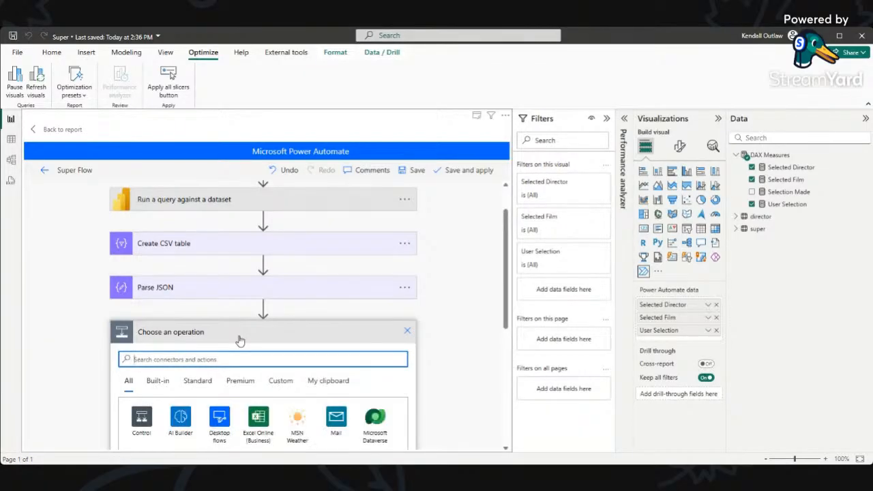
text(s)
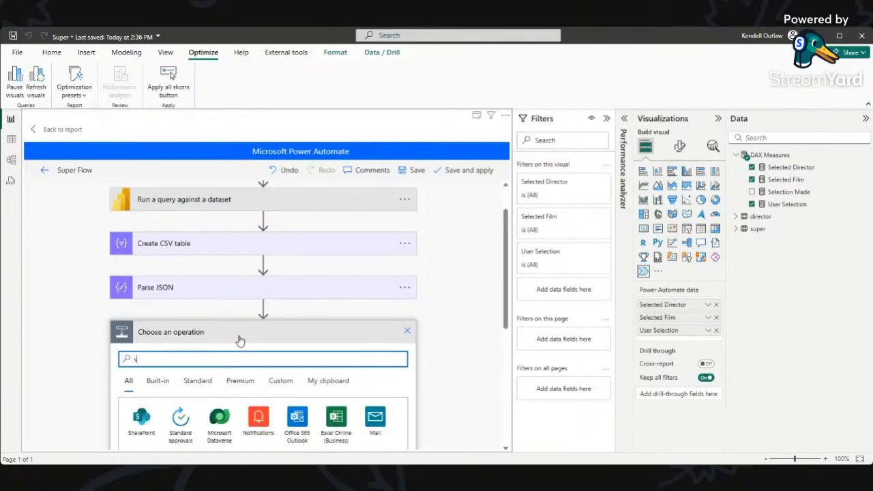
text(witch)
key(BackSpace)
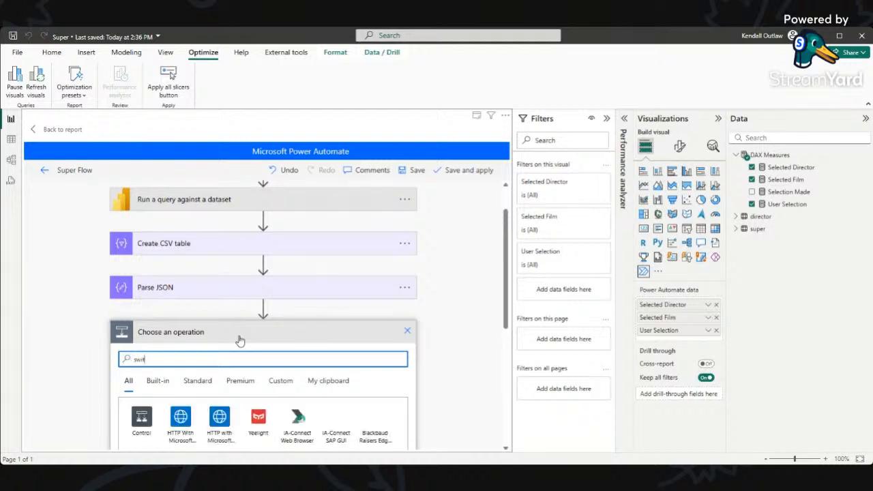
text(ch)
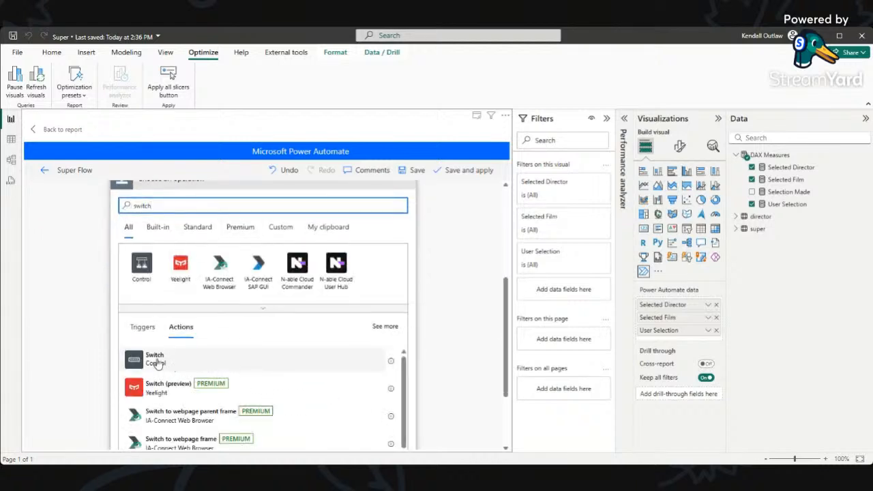
click(156, 359)
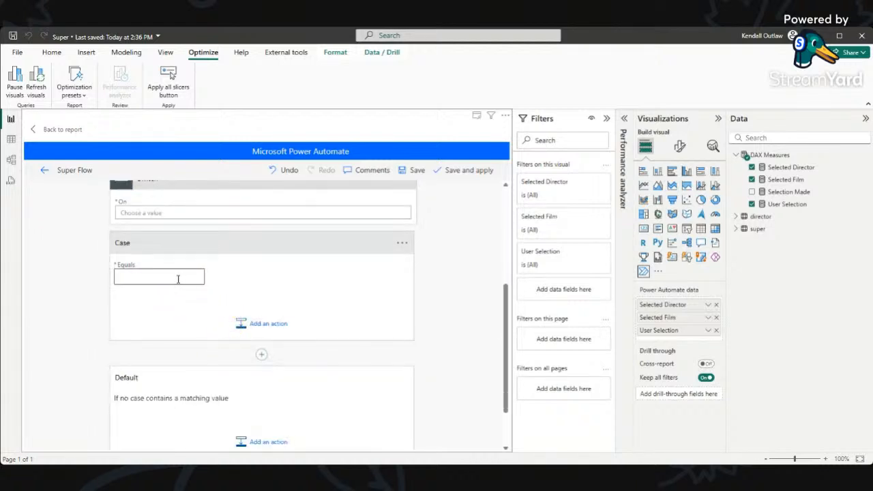
Set the Switch's On input to a Power BI data value from the button-clicked trigger.
click(179, 214)
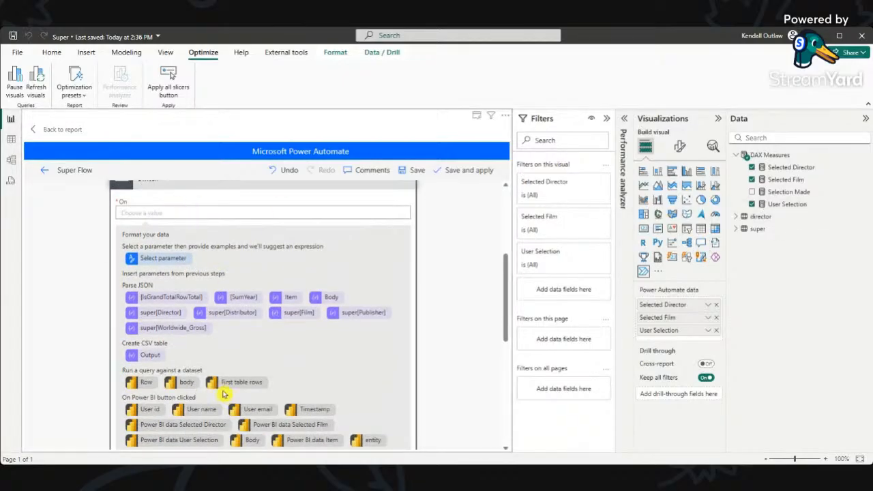
scroll(232, 382, down, 1)
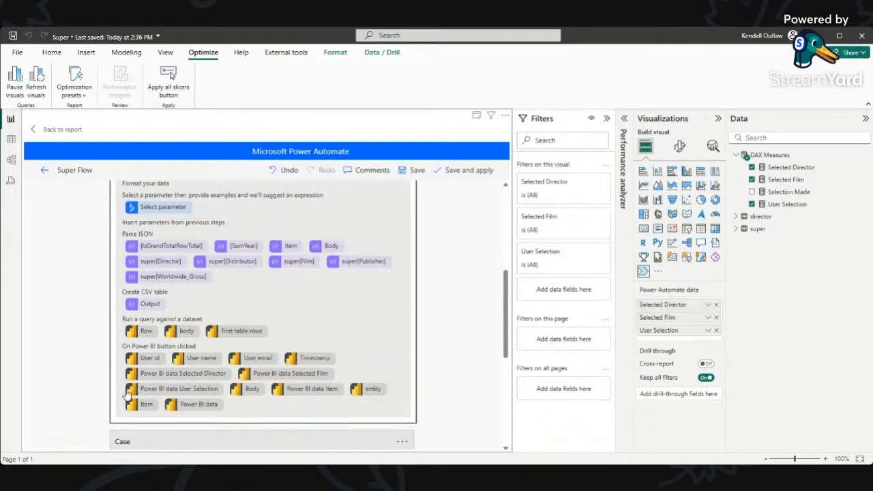
click(163, 377)
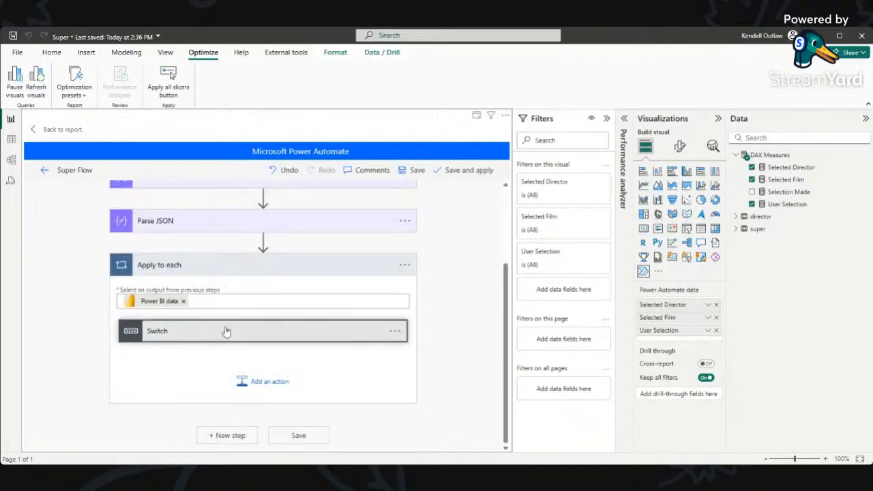
Expand the Switch inside the Apply to each loop and add a second case to it.
click(227, 333)
scroll(252, 331, down, 5)
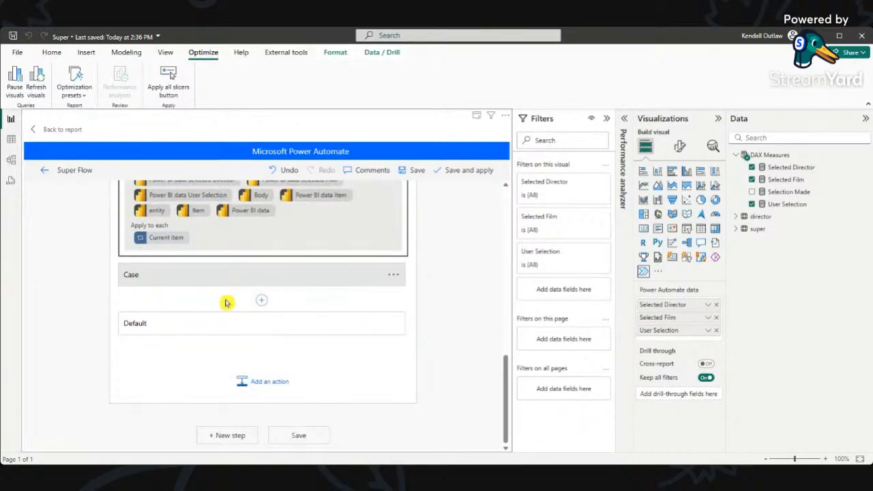
click(256, 300)
click(256, 301)
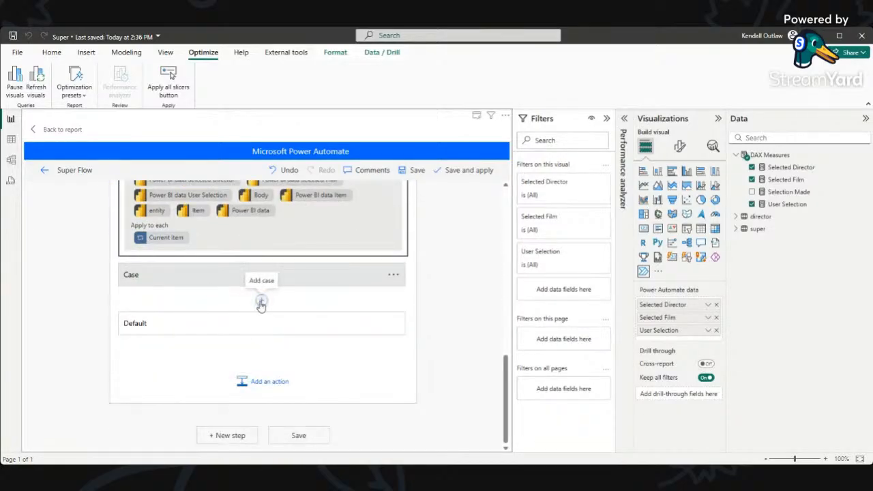
click(165, 339)
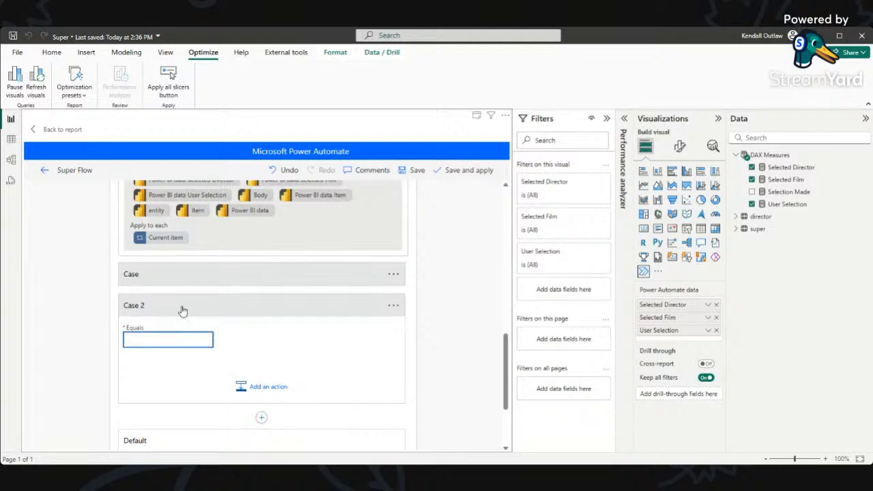
Set the first Switch case to equal Film and Case 2 to equal Director.
click(203, 281)
click(158, 308)
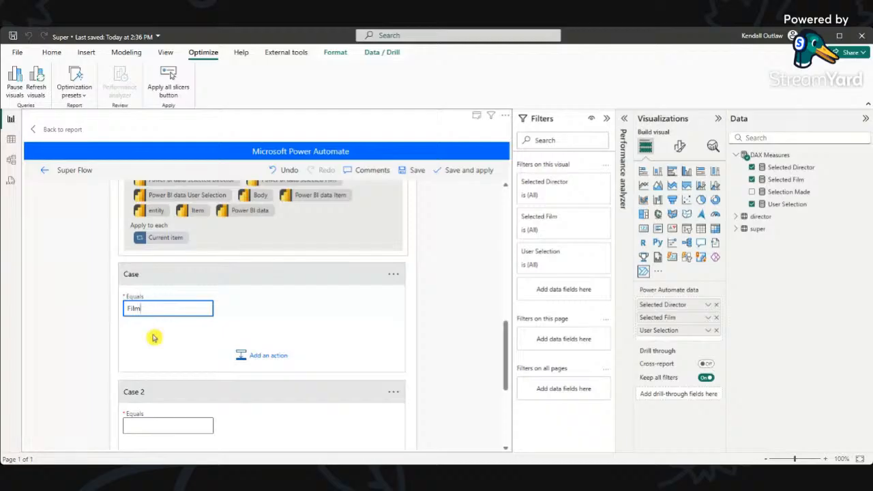
click(144, 423)
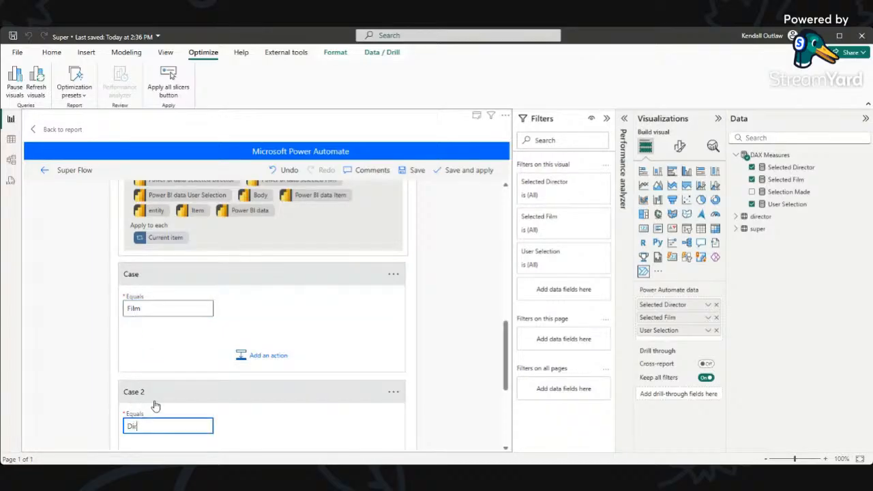
text(Director)
Add a third case to the Switch and set it to equal All.
scroll(164, 405, down, 3)
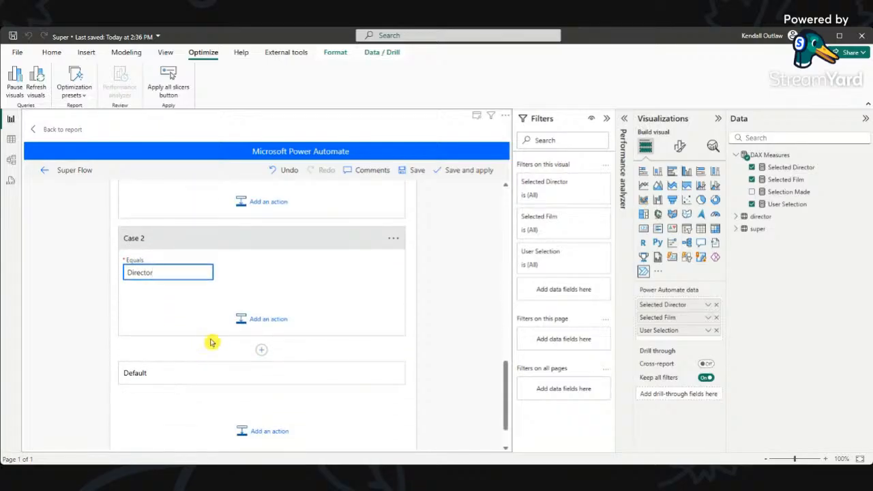
scroll(191, 405, down, 1)
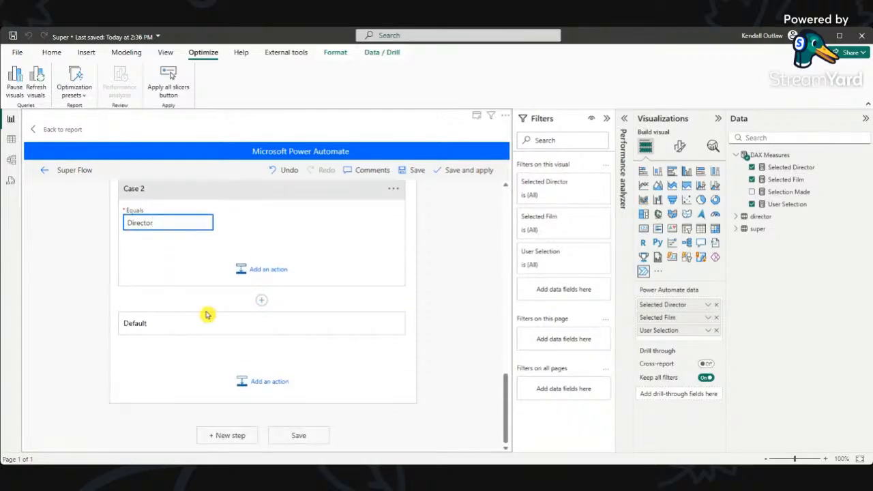
click(257, 303)
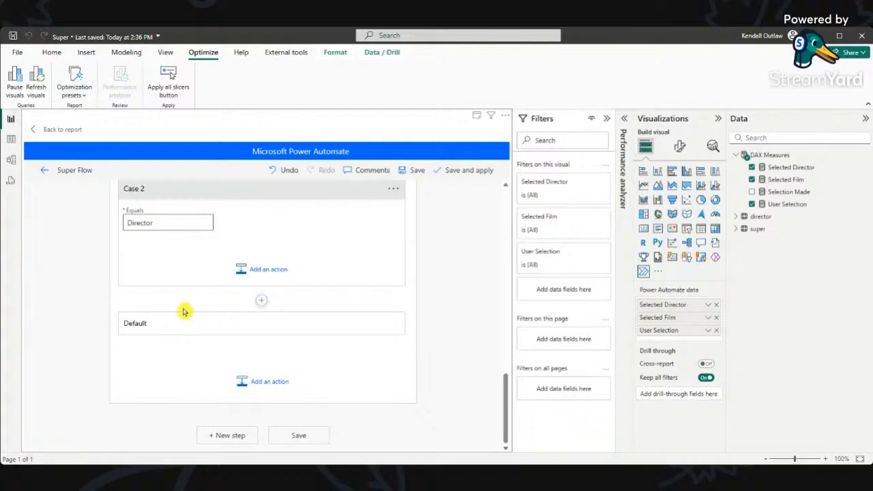
click(164, 339)
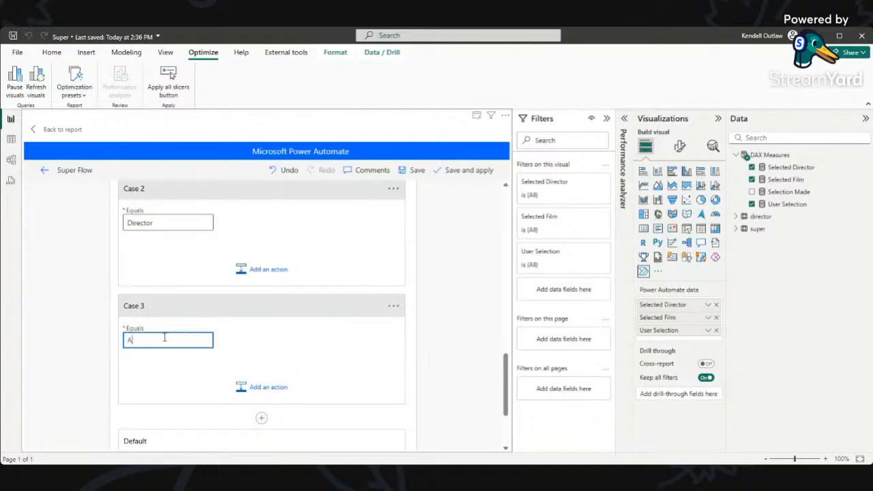
Add a SharePoint Create item action to the Film case.
scroll(166, 307, up, 5)
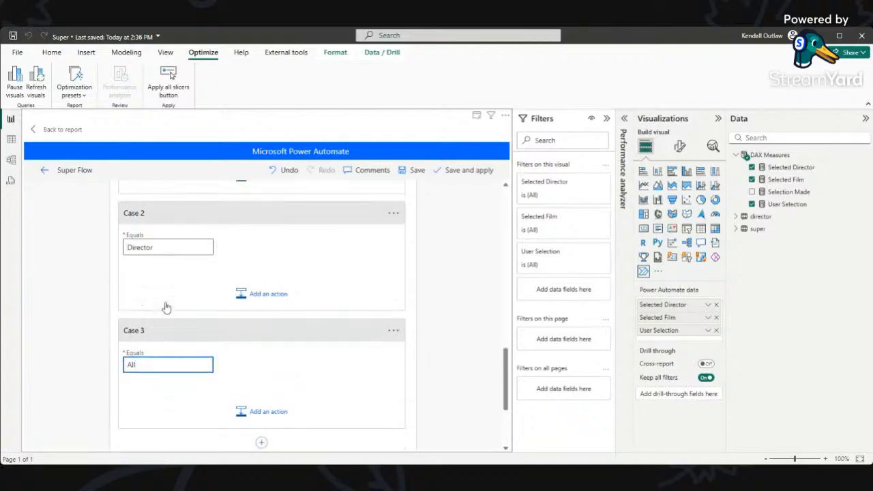
scroll(171, 250, down, 3)
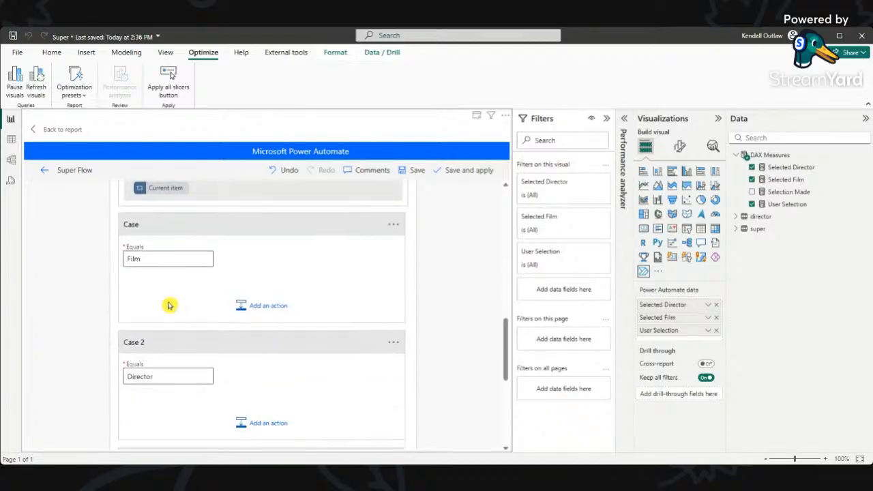
scroll(171, 248, up, 2)
scroll(267, 325, down, 2)
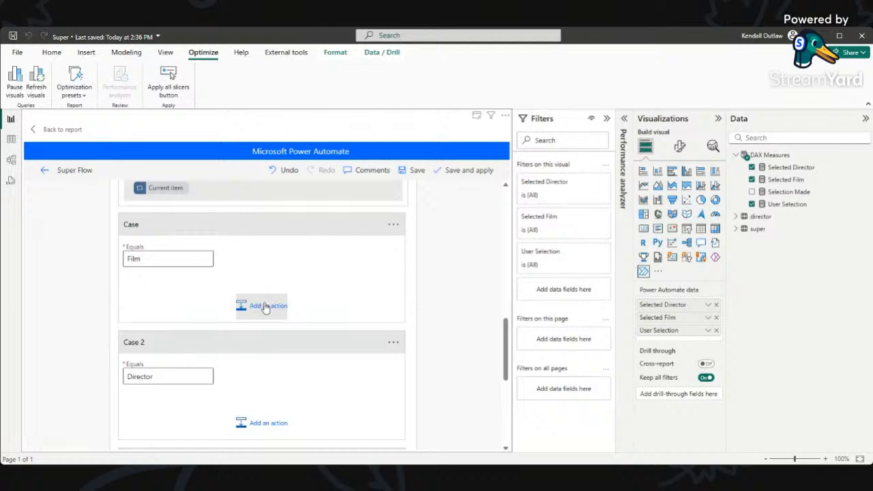
click(266, 307)
scroll(262, 300, down, 4)
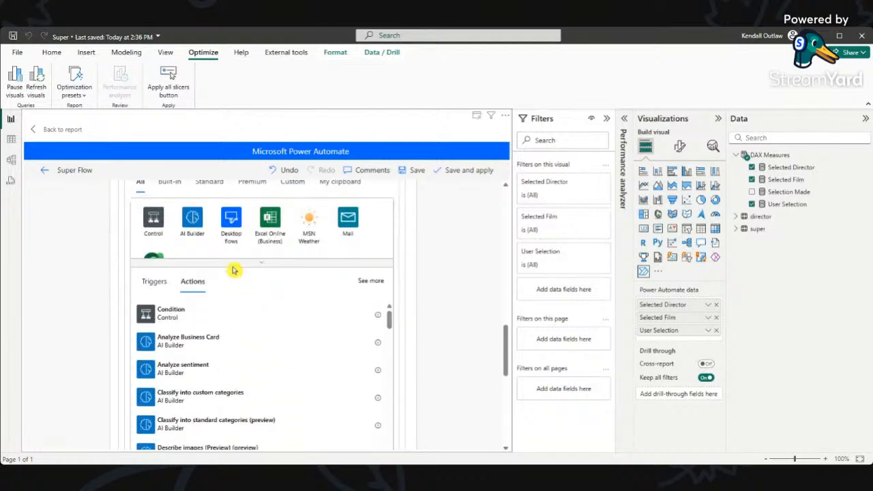
scroll(230, 268, up, 4)
text(s)
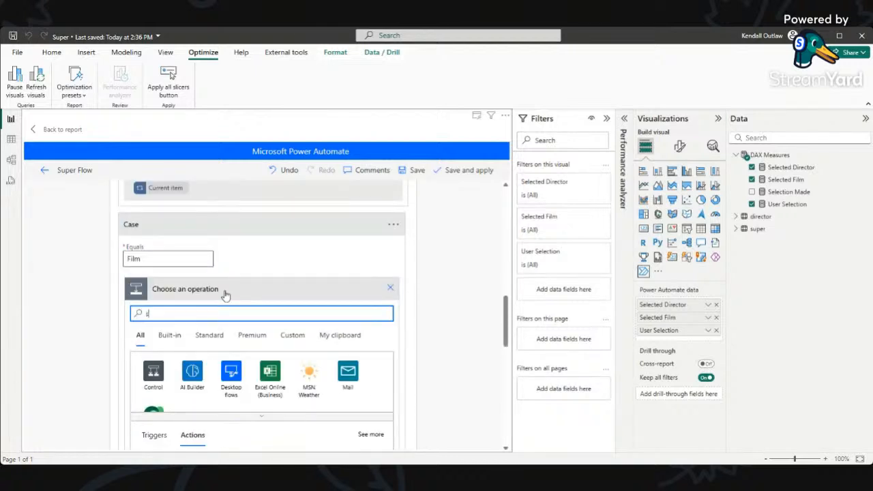
text(hare)
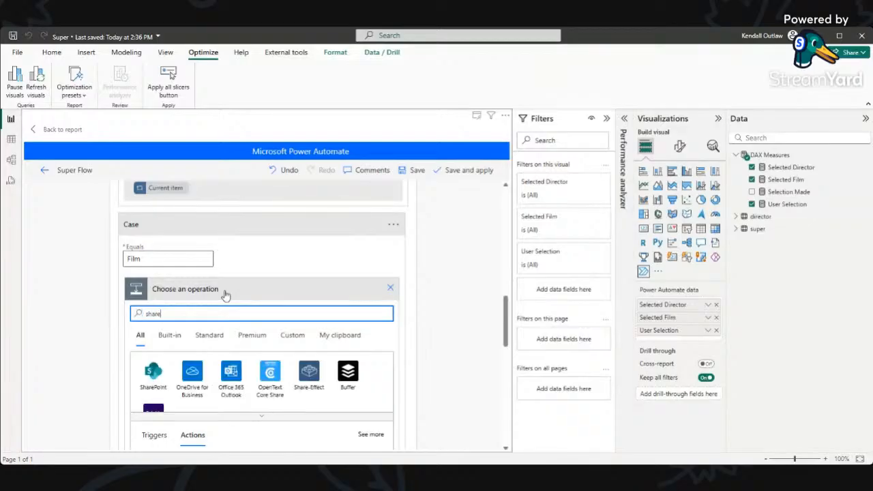
click(151, 382)
scroll(203, 346, down, 3)
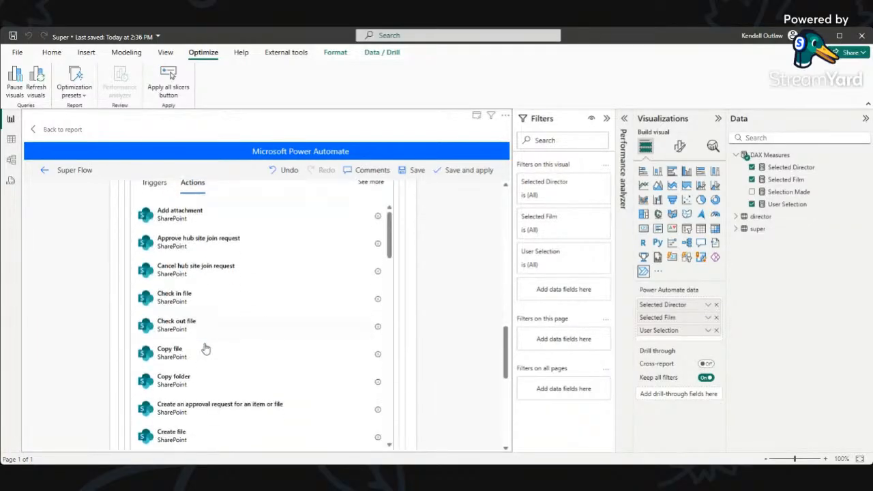
drag(390, 228, 391, 247)
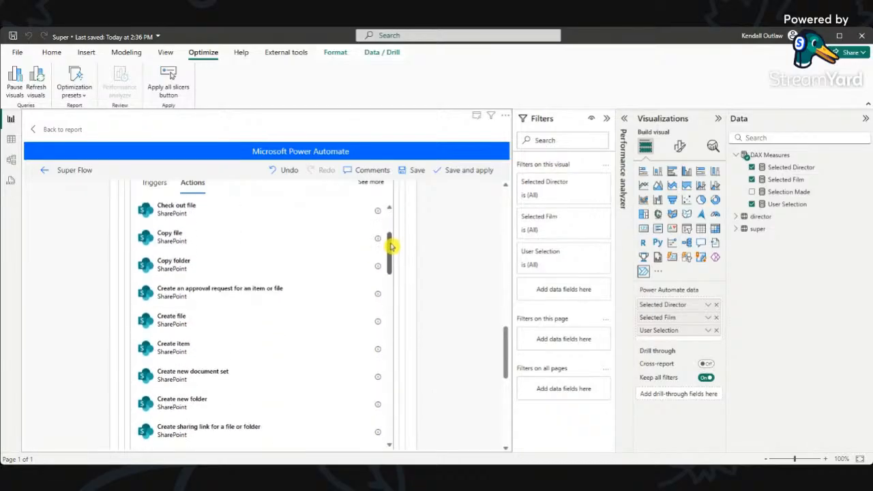
click(181, 347)
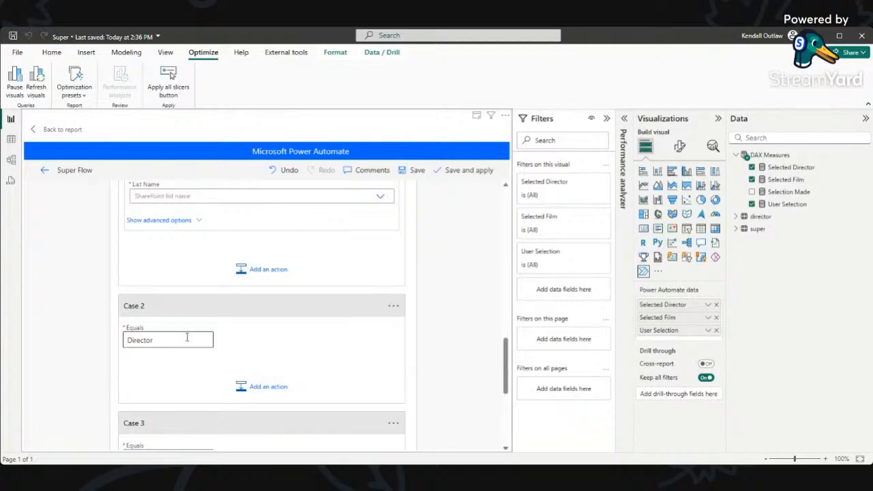
Set the Create item action's Site Address to the Test site (Test97) and its List Name to Employee.
scroll(206, 245, up, 2)
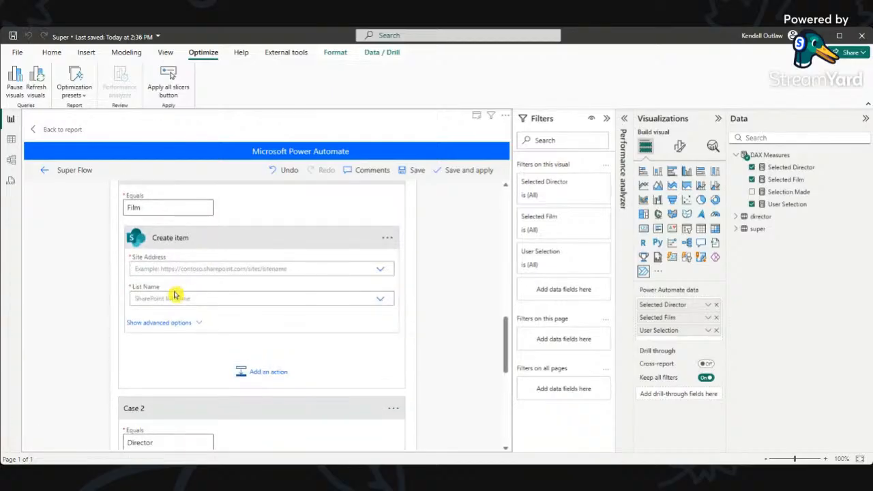
click(381, 303)
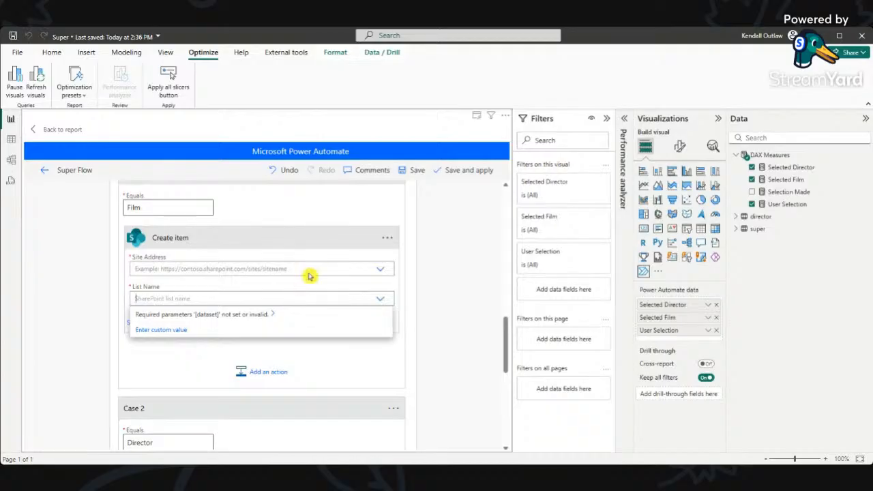
click(382, 273)
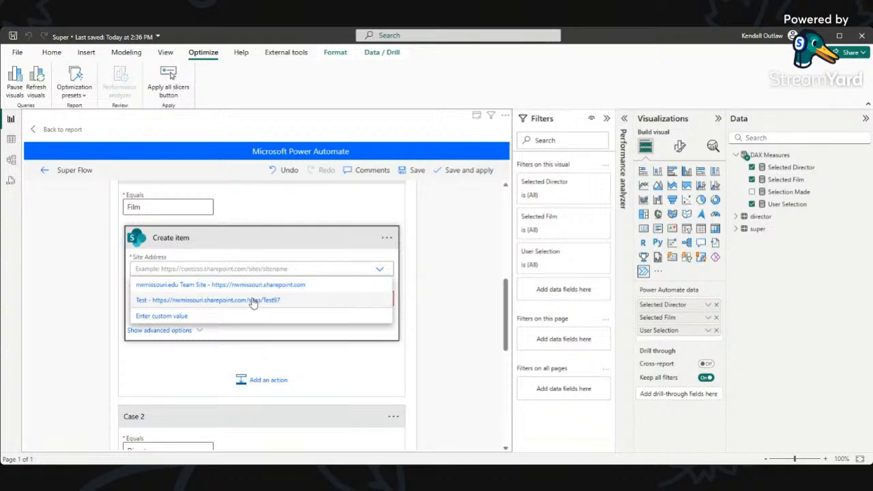
click(253, 301)
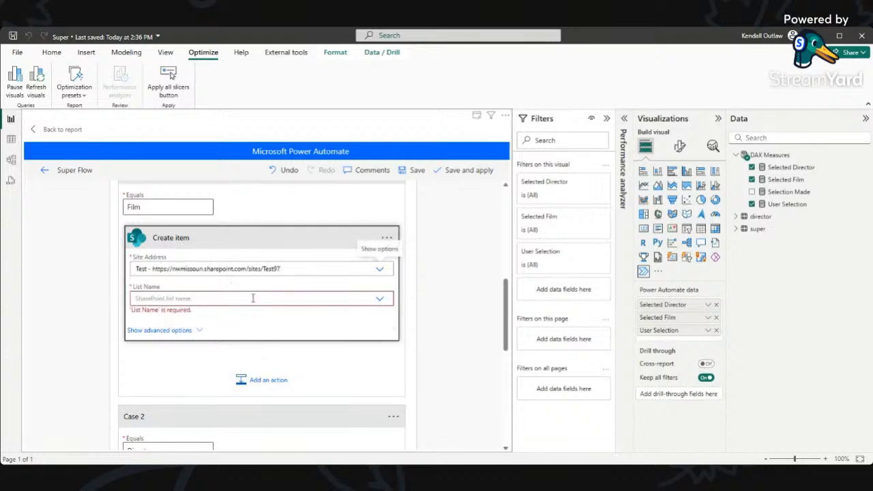
click(380, 300)
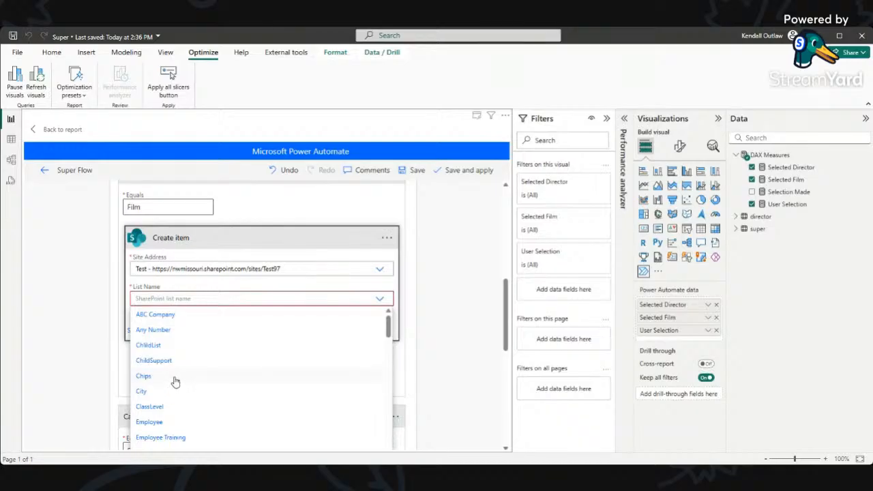
click(150, 423)
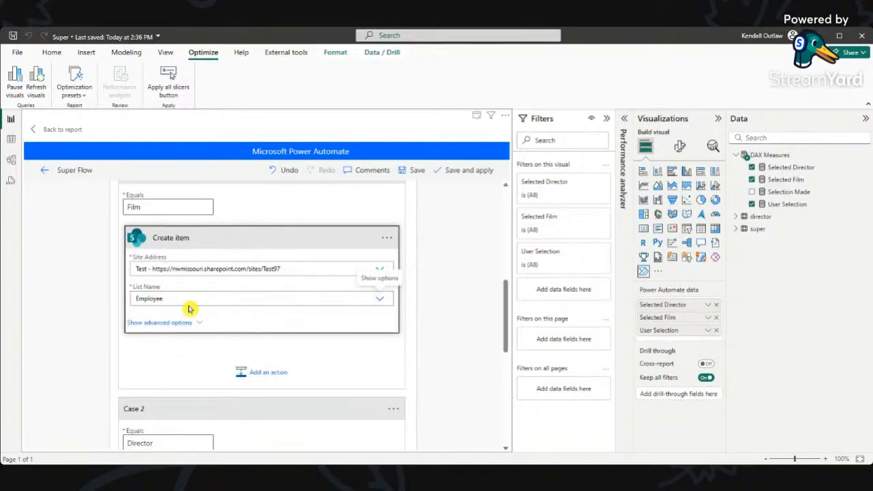
Show the Create item action's advanced options and look over the Employee list's column fields.
click(152, 324)
scroll(157, 341, down, 3)
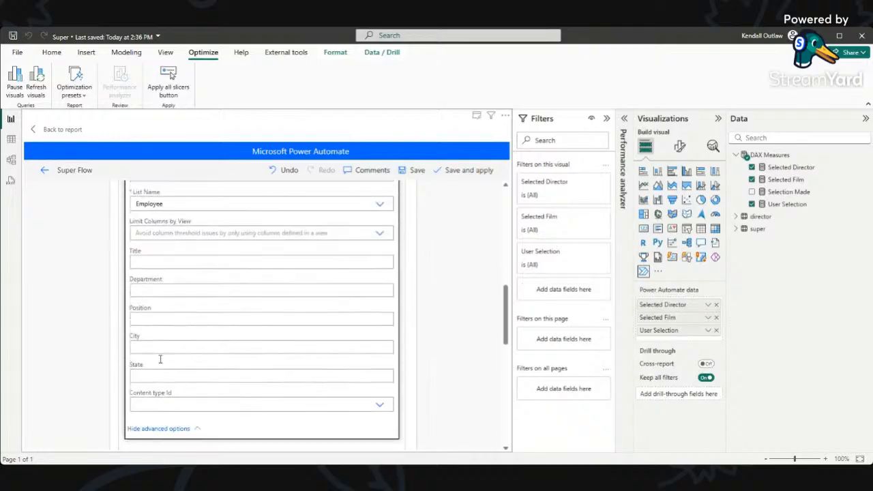
scroll(160, 355, up, 5)
scroll(160, 353, down, 2)
scroll(159, 353, up, 2)
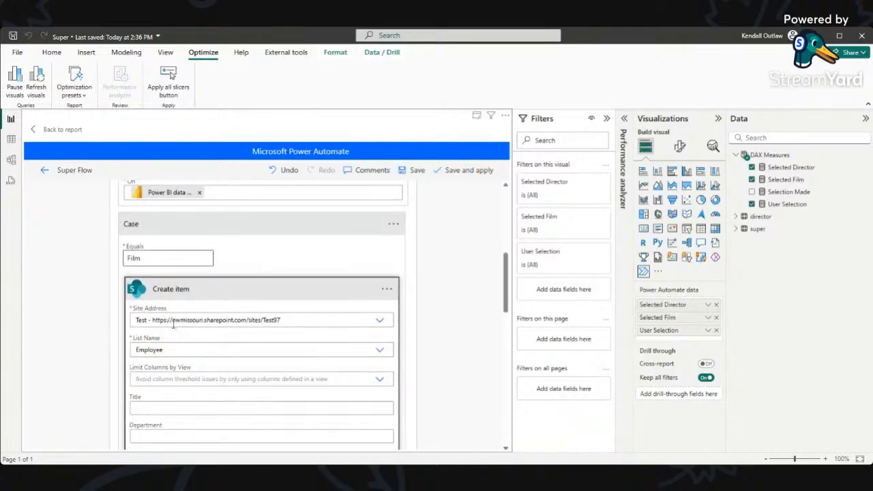
scroll(213, 293, down, 2)
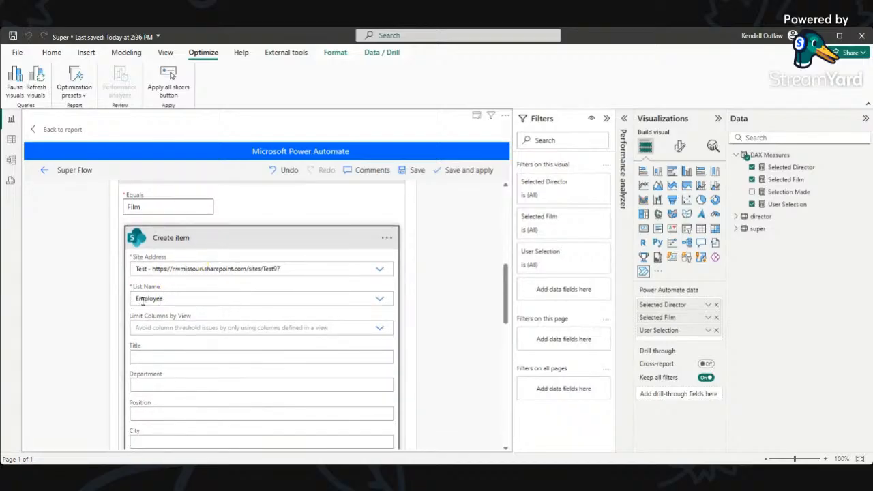
Examine the parameters from previous steps that can be inserted into the Create item action's Title field.
scroll(158, 340, down, 2)
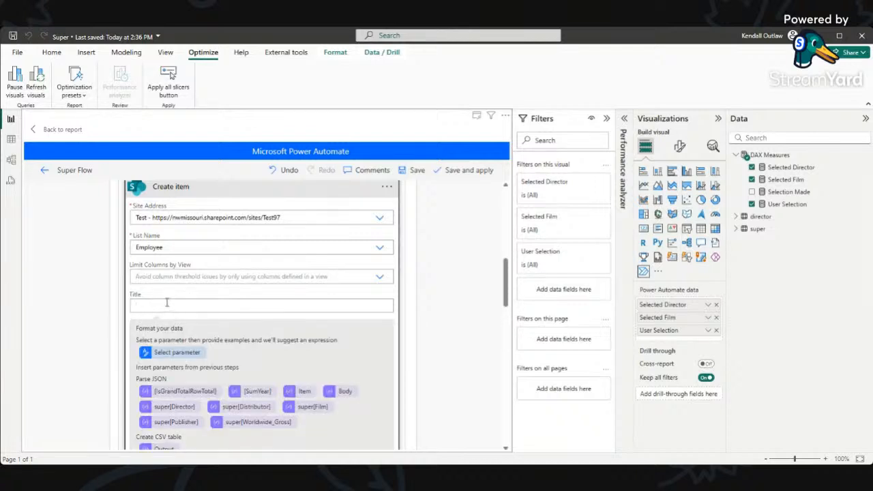
scroll(141, 301, down, 2)
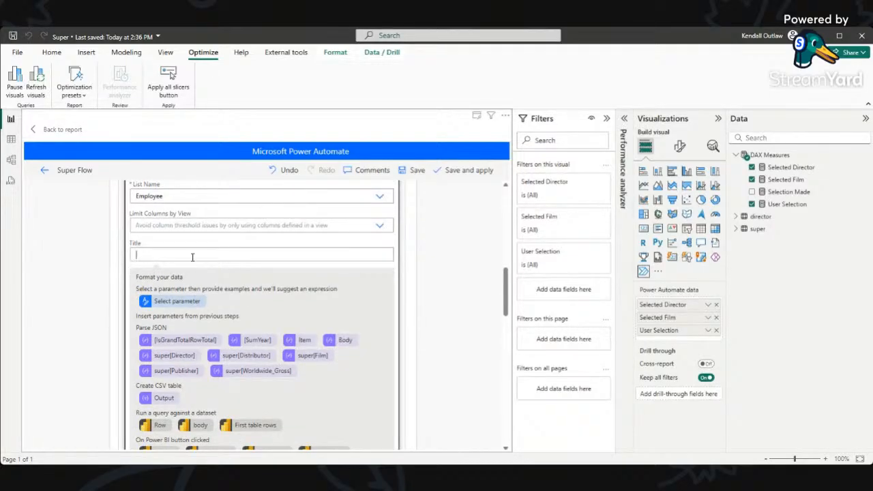
scroll(198, 273, down, 2)
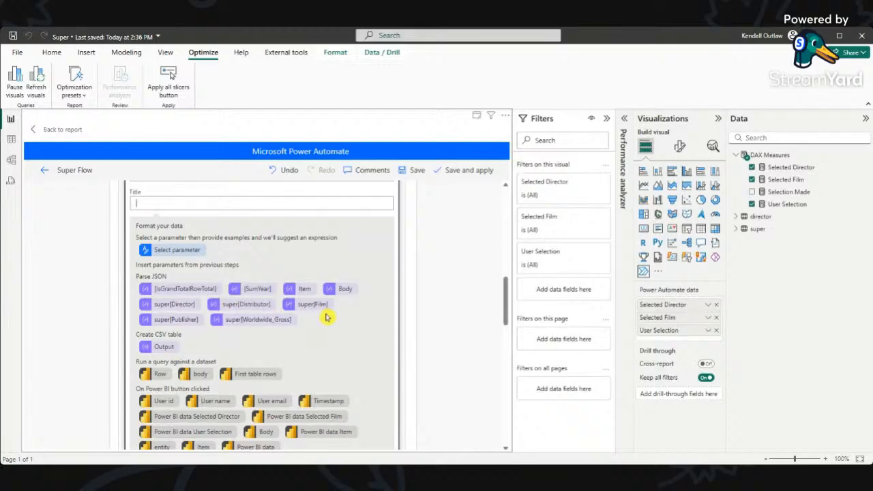
scroll(328, 318, down, 2)
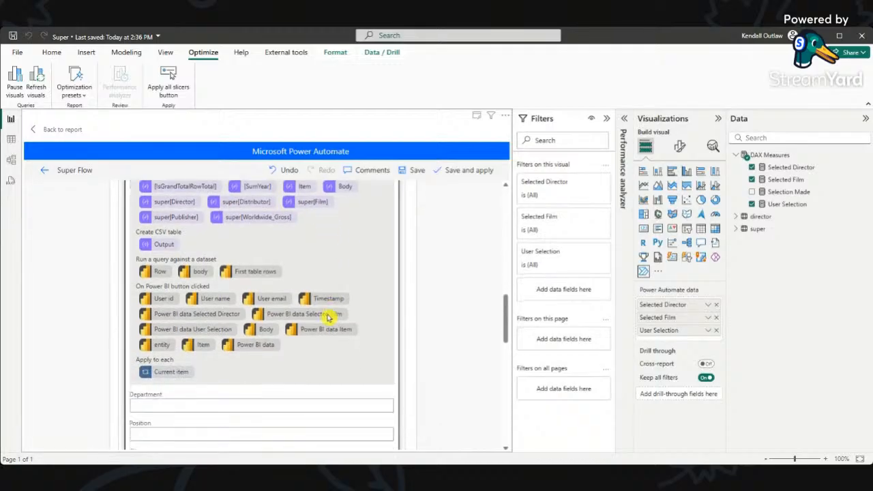
scroll(328, 318, up, 1)
scroll(327, 318, up, 2)
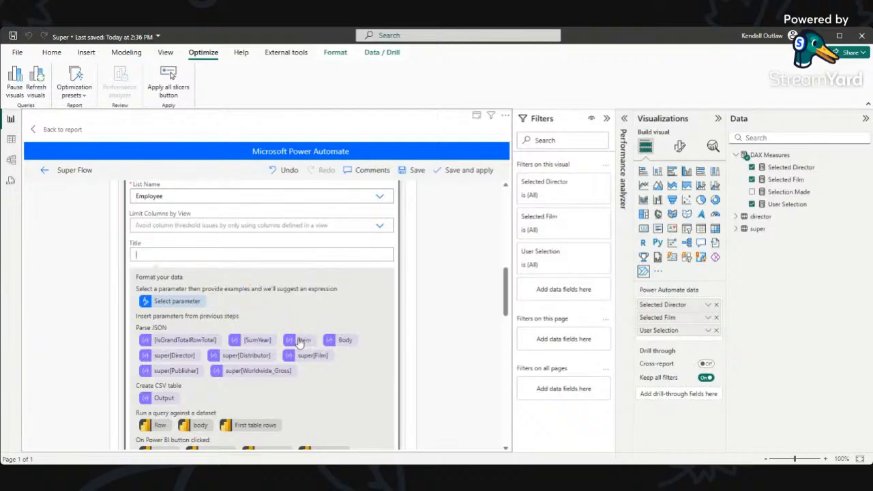
scroll(308, 347, down, 3)
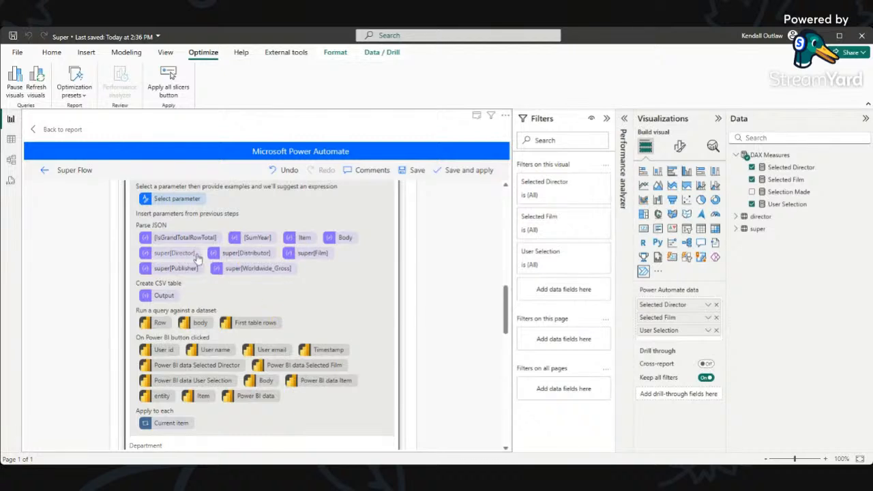
scroll(225, 263, up, 3)
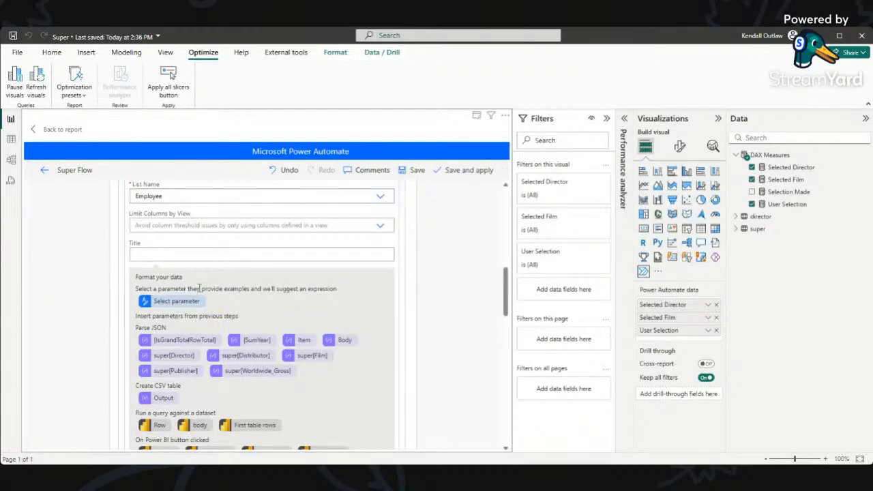
Review the Film, Director and All cases of the Switch and where each can take an action.
scroll(199, 288, down, 2)
scroll(171, 259, up, 5)
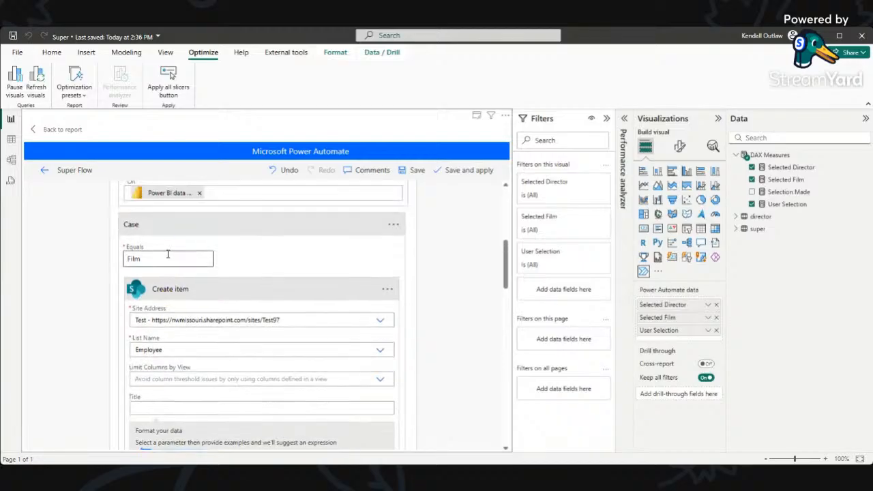
scroll(145, 258, down, 10)
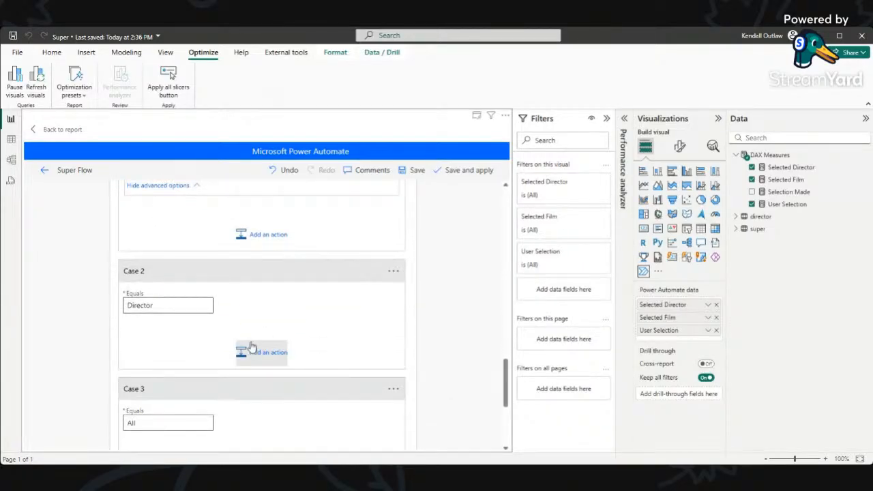
scroll(232, 320, down, 5)
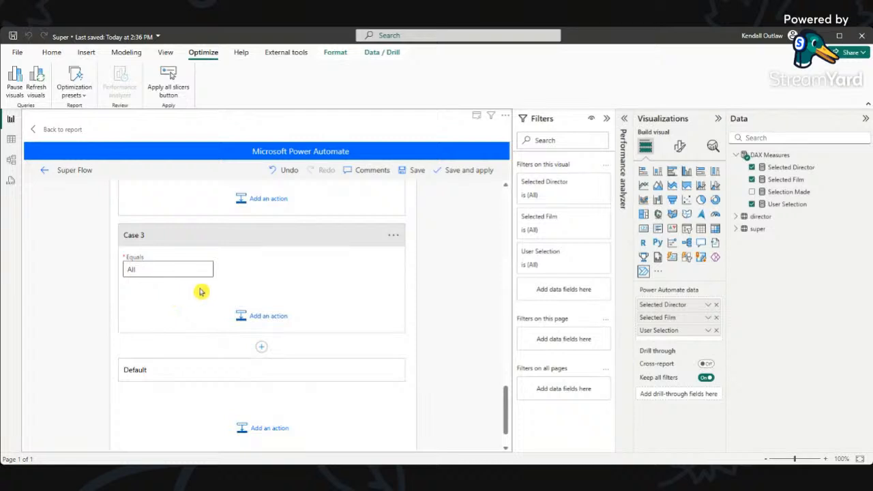
scroll(198, 286, up, 3)
scroll(196, 283, down, 4)
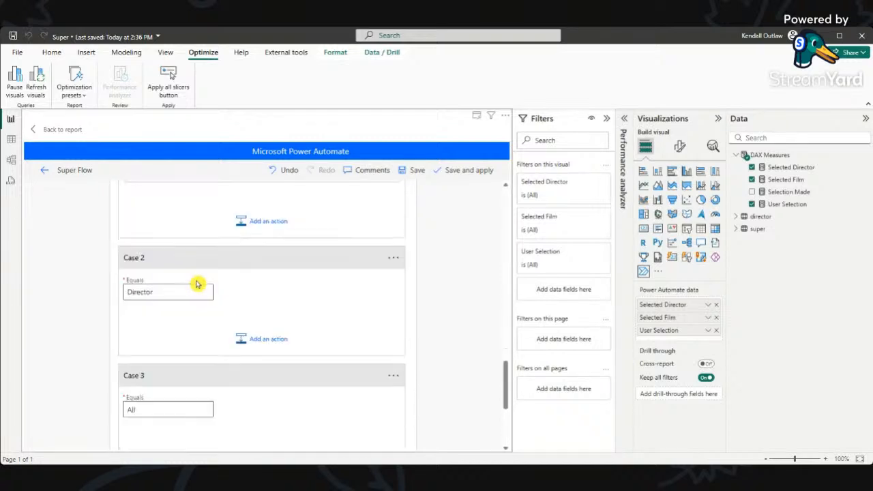
Review the Film case's Create item action, comparing the parameters available from previous steps with the Employee list's column fields.
scroll(188, 277, up, 2)
scroll(189, 278, up, 7)
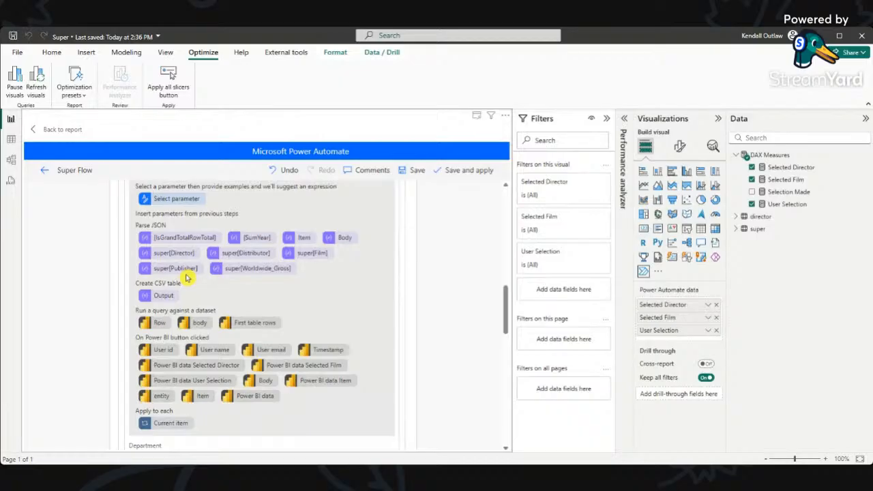
scroll(188, 278, up, 1)
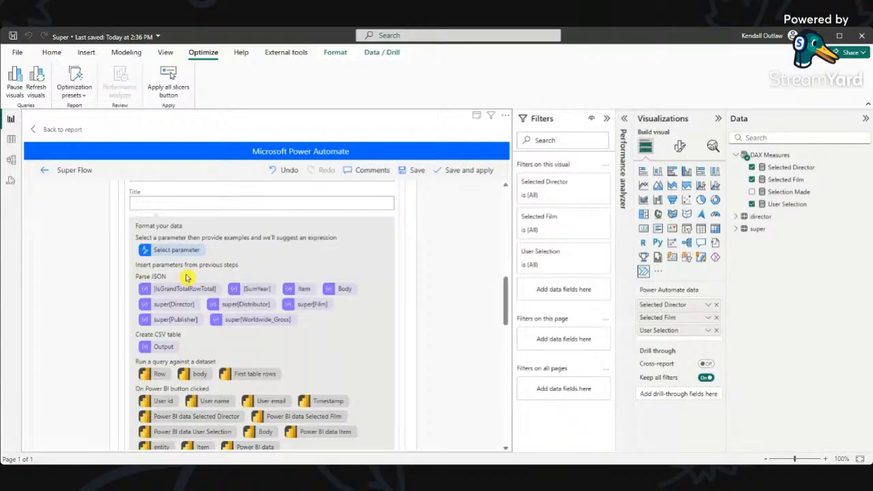
scroll(188, 278, down, 4)
scroll(188, 277, up, 7)
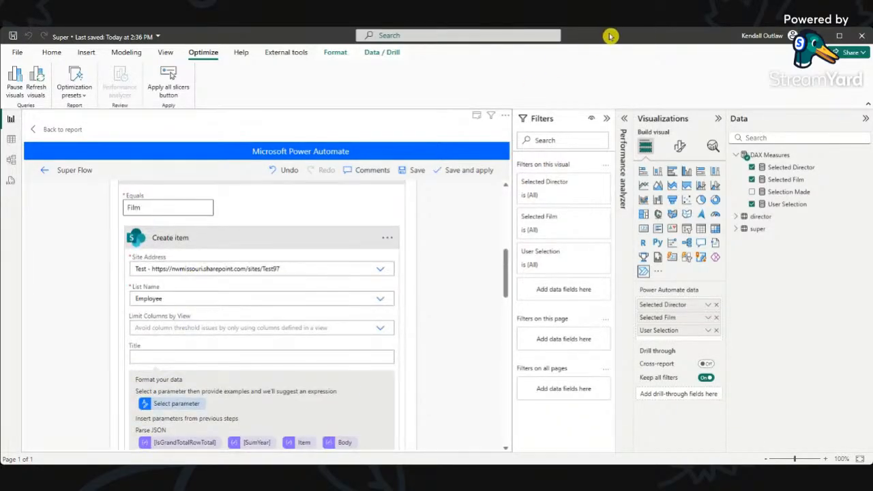
scroll(298, 319, down, 3)
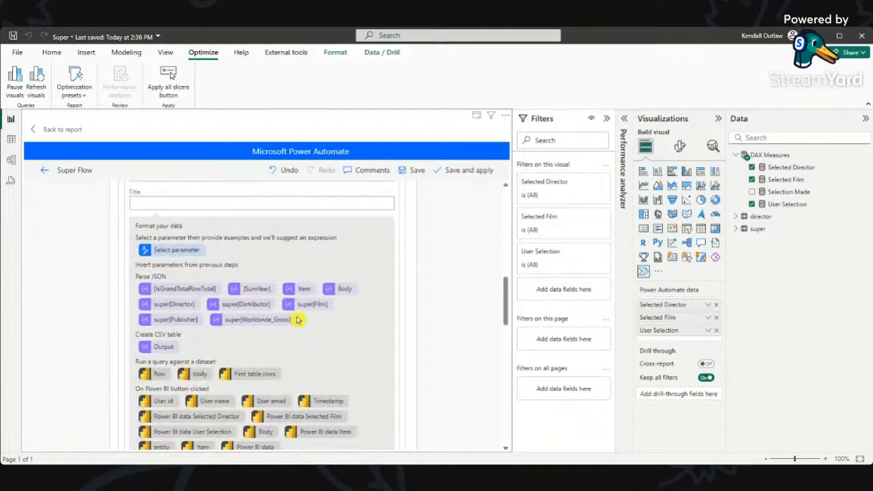
scroll(273, 322, down, 3)
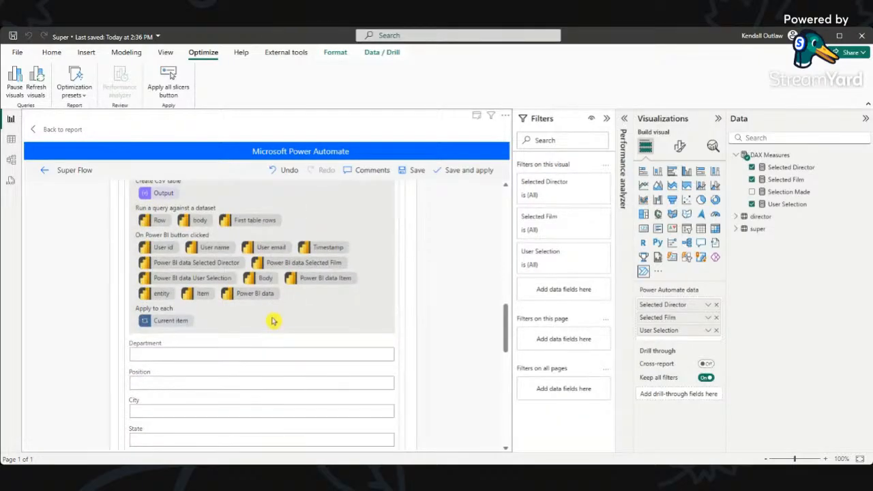
scroll(273, 322, up, 4)
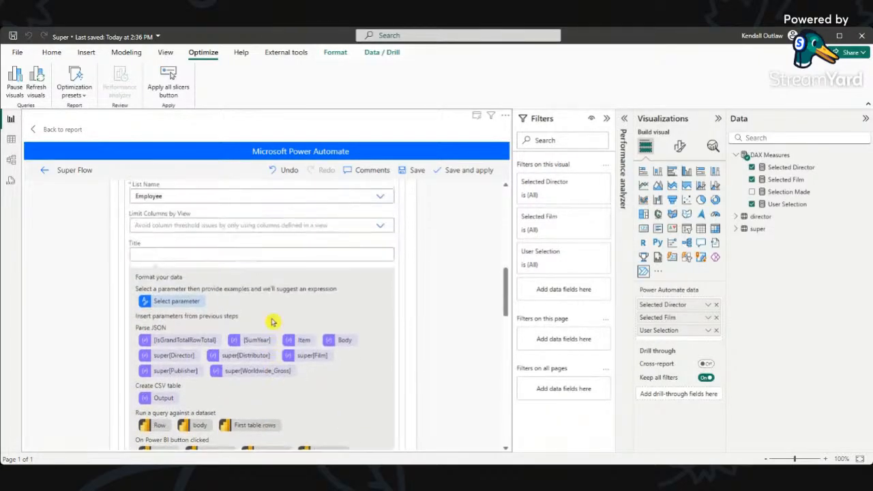
scroll(273, 322, down, 2)
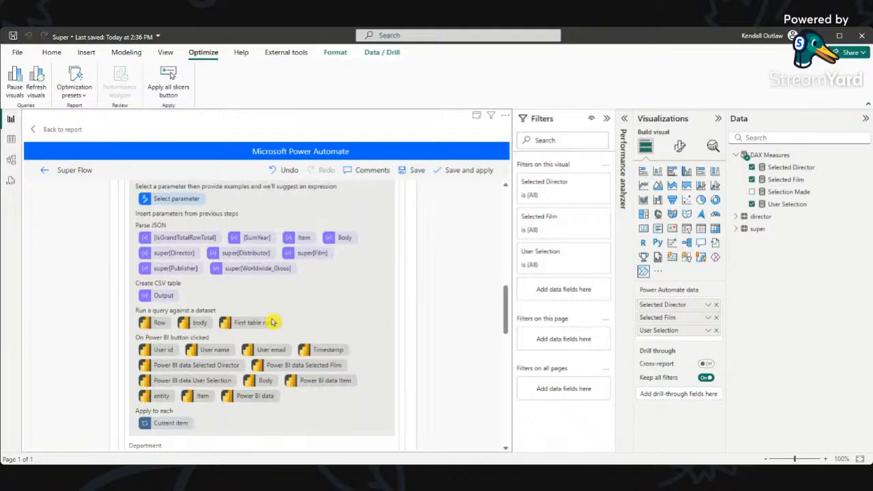
scroll(271, 322, down, 2)
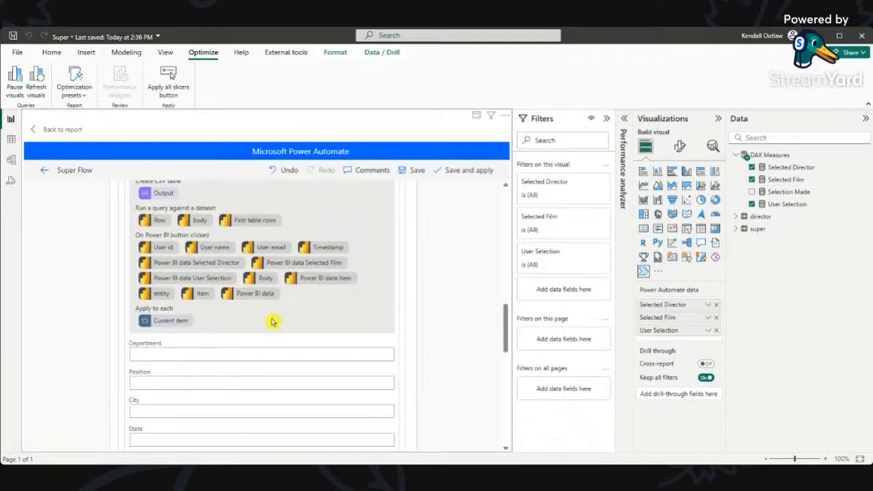
scroll(271, 322, up, 6)
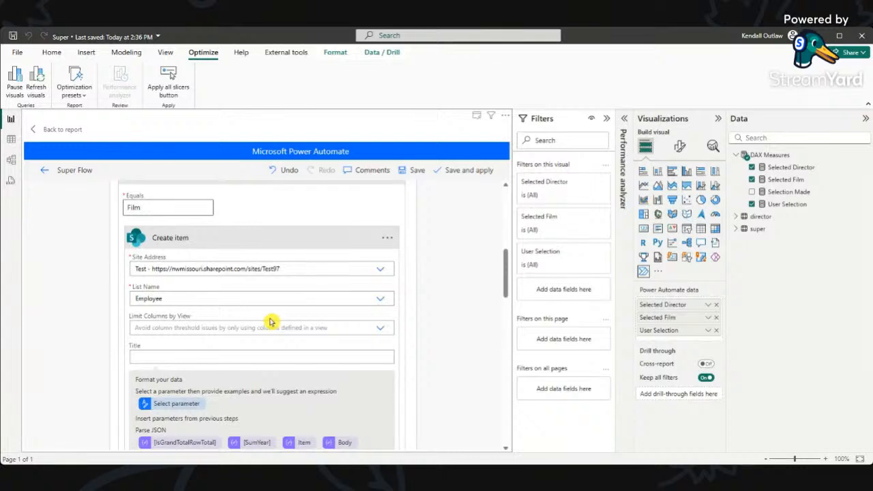
scroll(270, 322, down, 1)
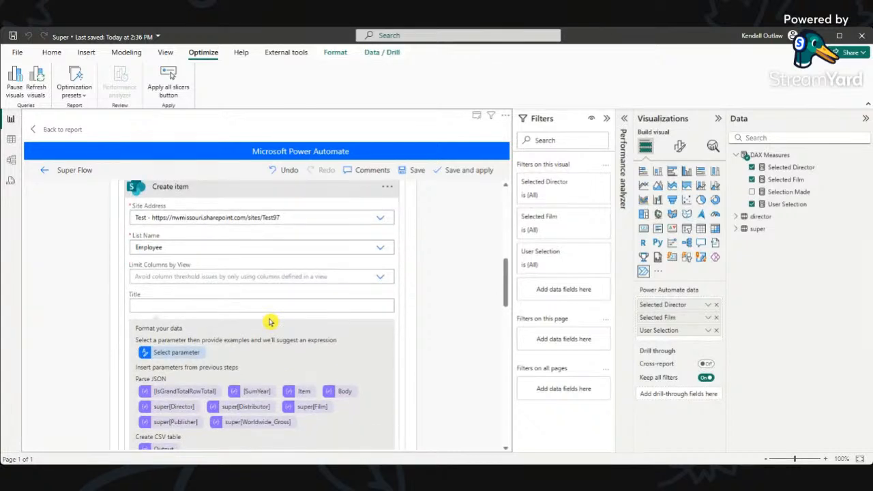